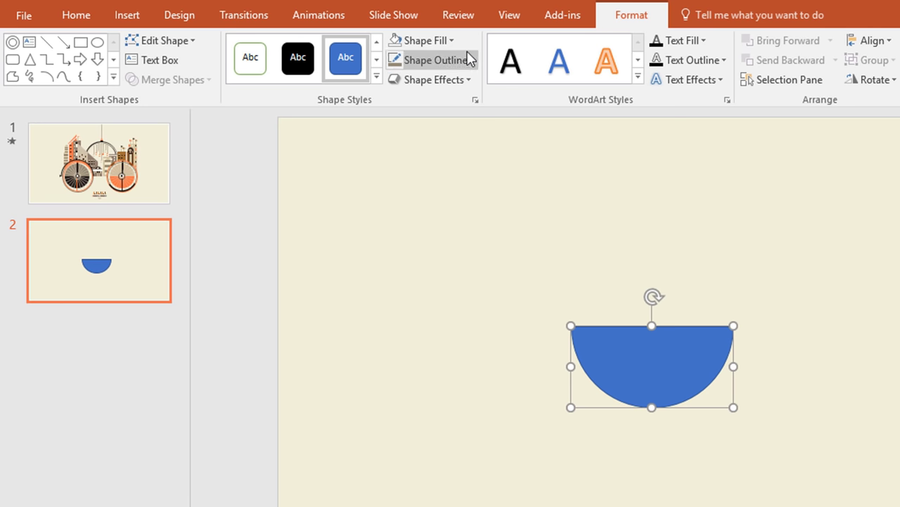
- Fill the half circle with the near-black recent color and remove its outline
click(454, 41)
click(452, 208)
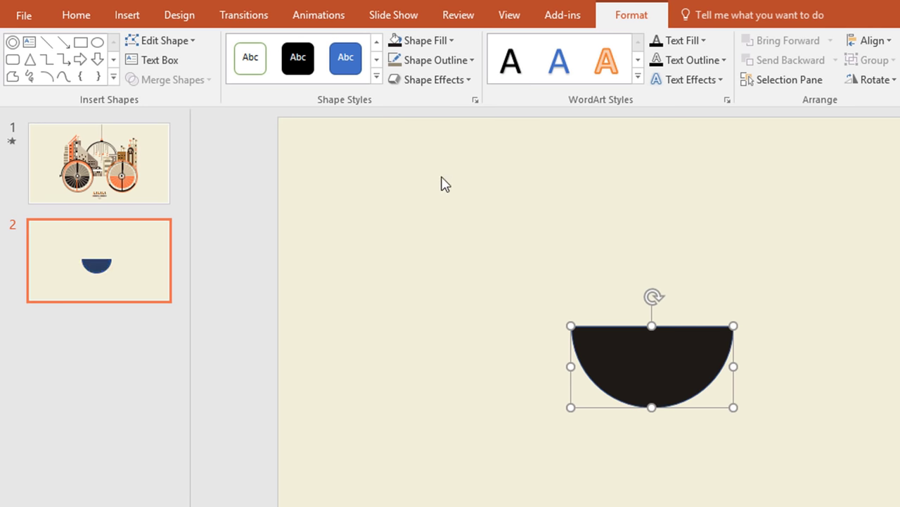
click(444, 61)
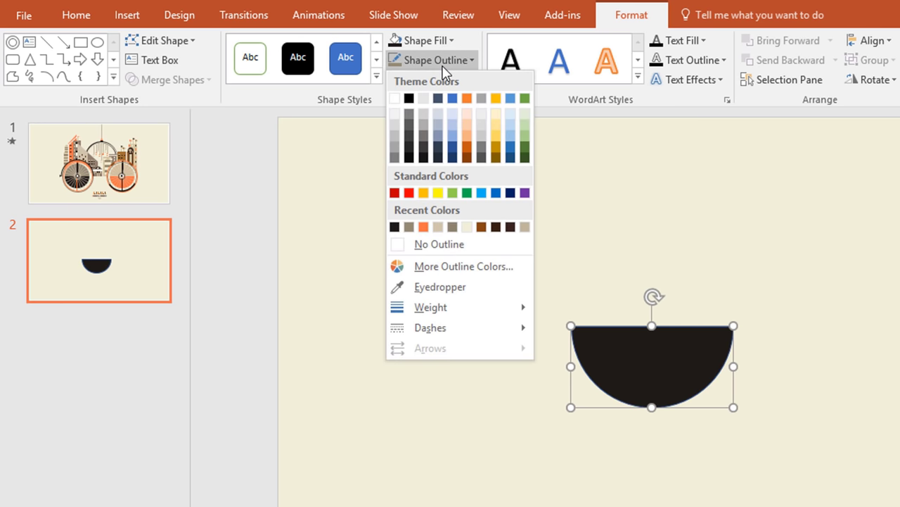
click(457, 259)
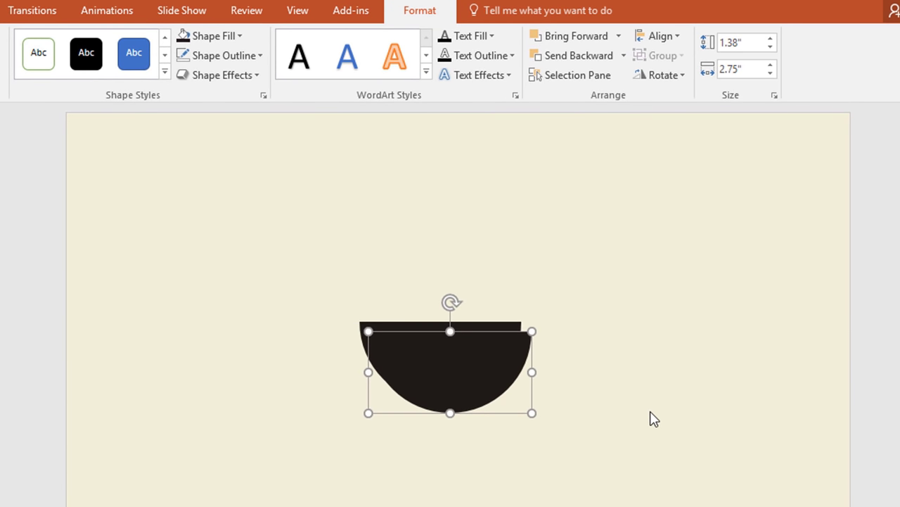
- Flip the duplicate half circle vertically and place it directly above the original to complete a full circle
click(697, 78)
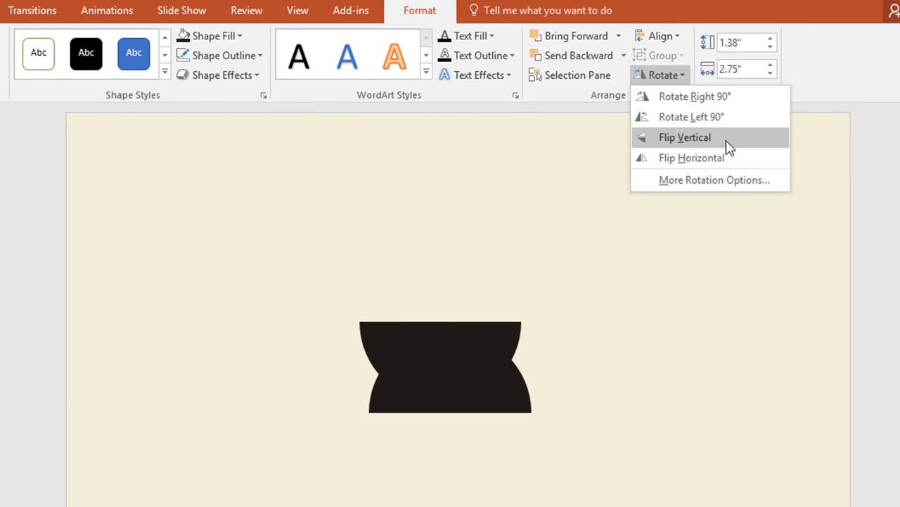
click(728, 144)
drag(492, 380, 483, 286)
- Fill the upper half circle with taupe and group it with the near-black lower half
click(240, 36)
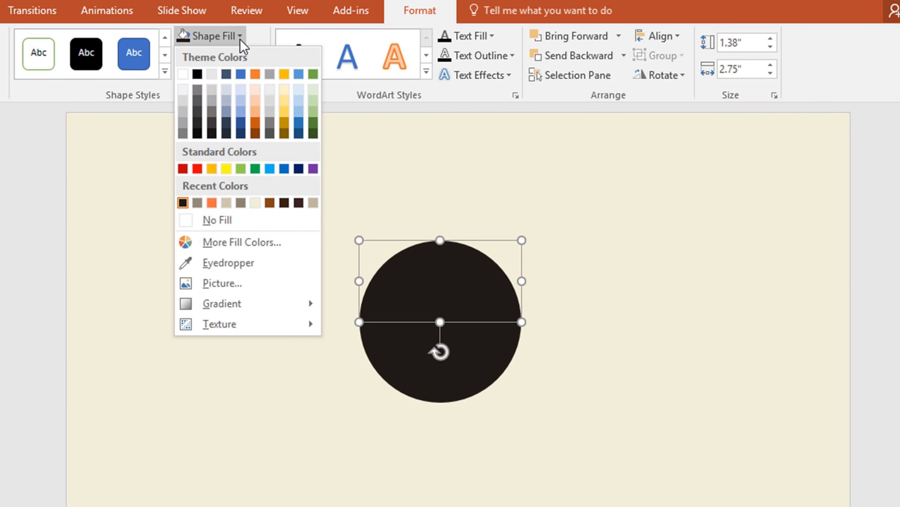
click(197, 205)
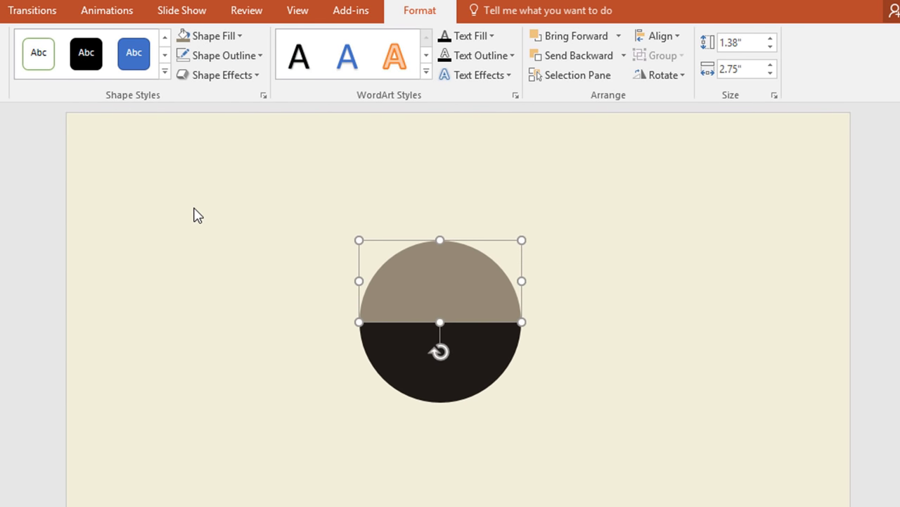
shift+click(373, 357)
key(ctrl+g)
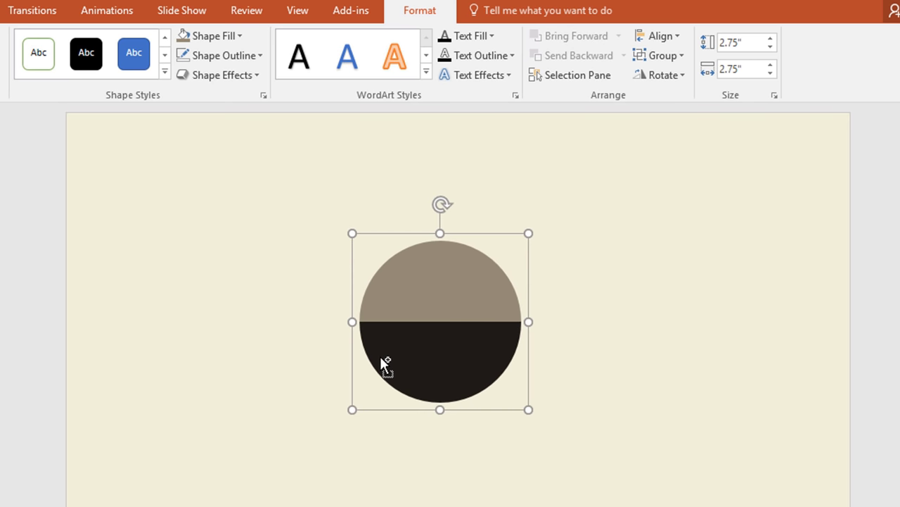
- Draw a circle about 3.59" in diameter around the two-tone disc and remove its fill
click(339, 344)
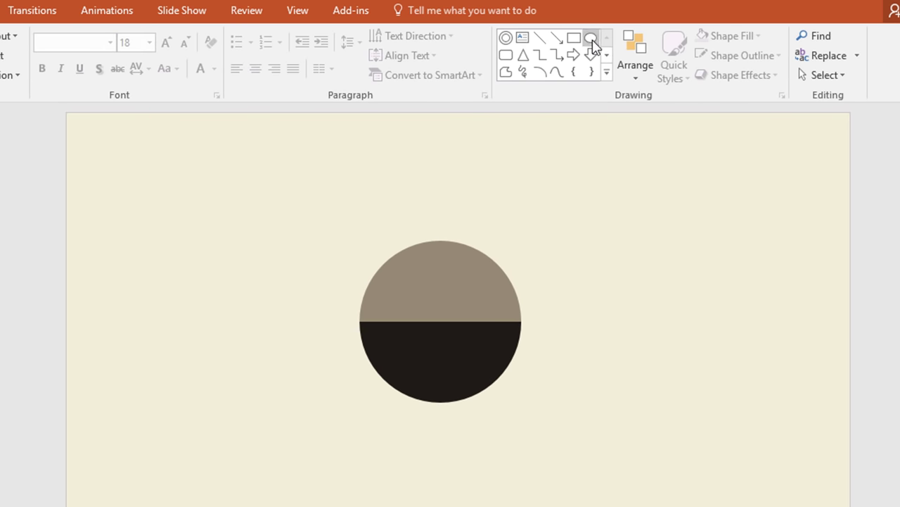
click(592, 40)
drag(440, 314, 542, 415)
click(412, 9)
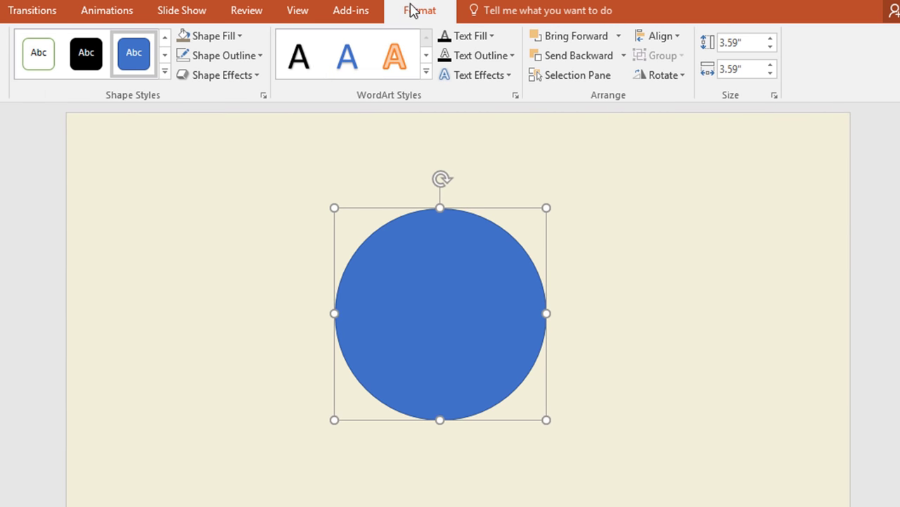
click(241, 36)
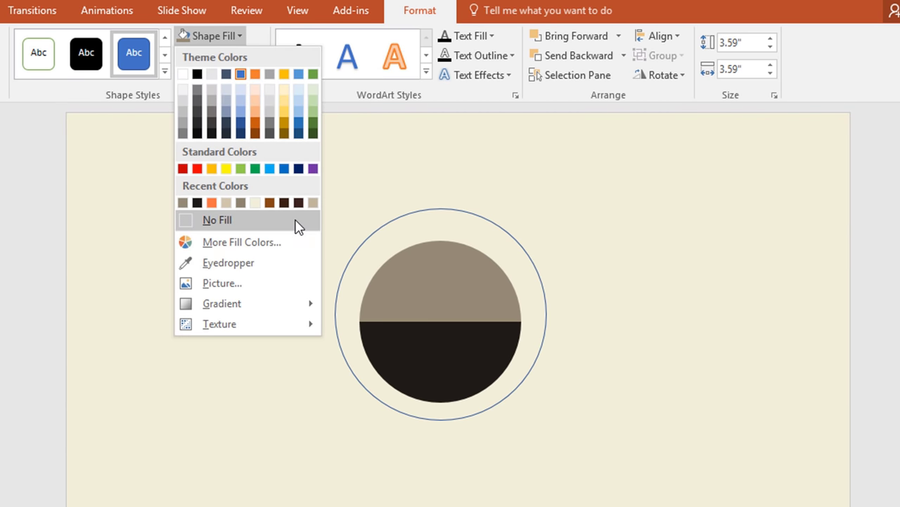
click(298, 222)
- Give the outer circle a taupe outline with a weight of 4½ pt
click(259, 56)
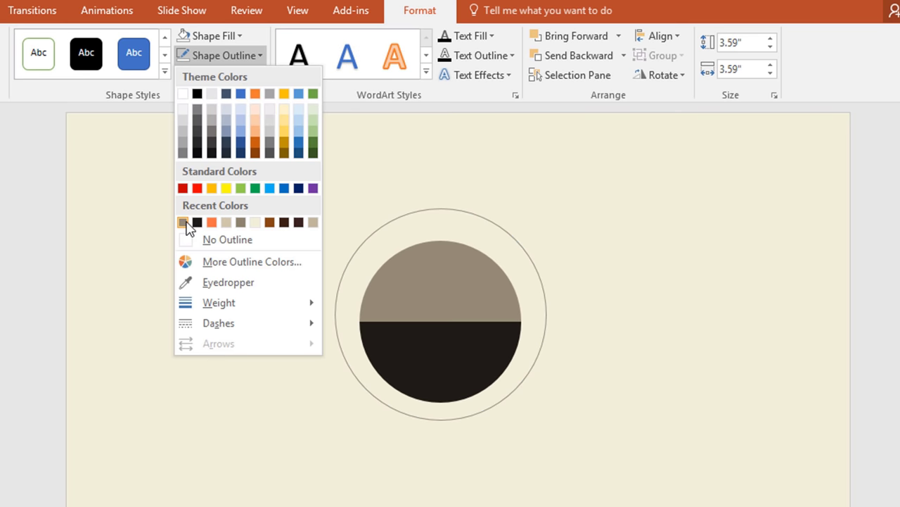
click(183, 222)
click(259, 56)
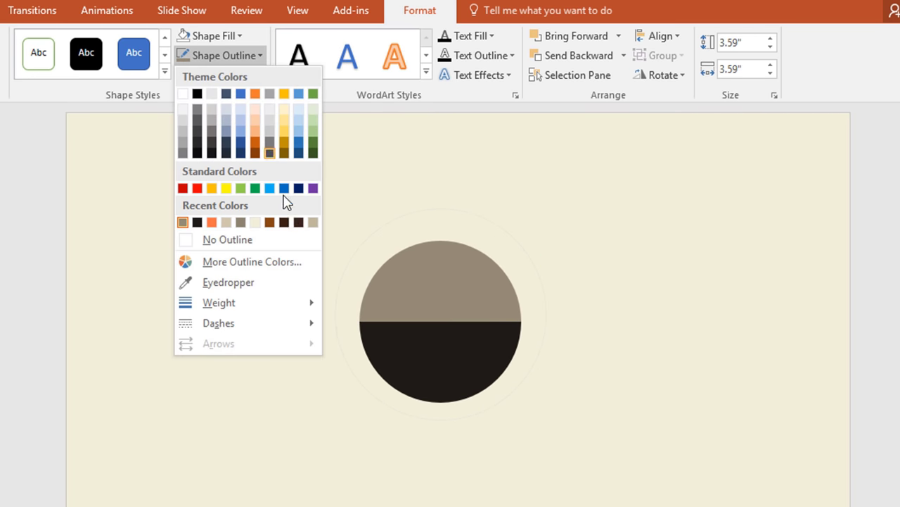
mouse_move(281, 313)
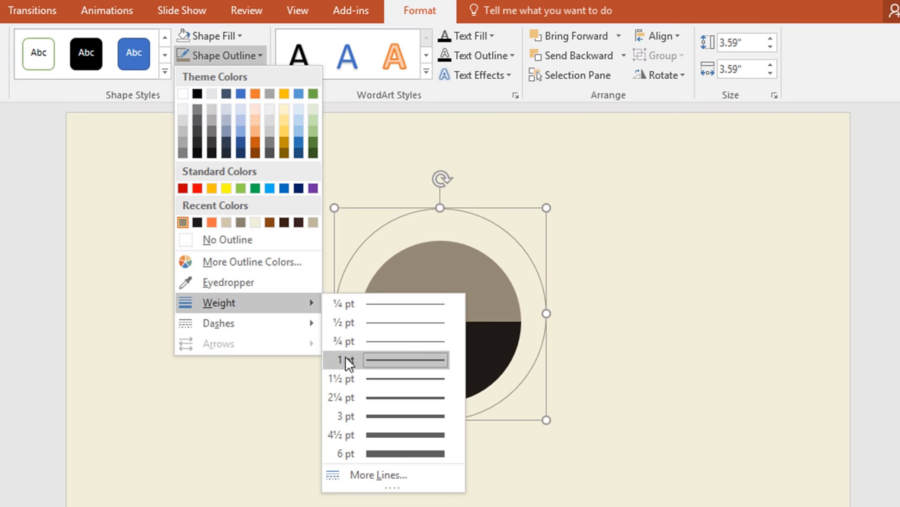
click(410, 434)
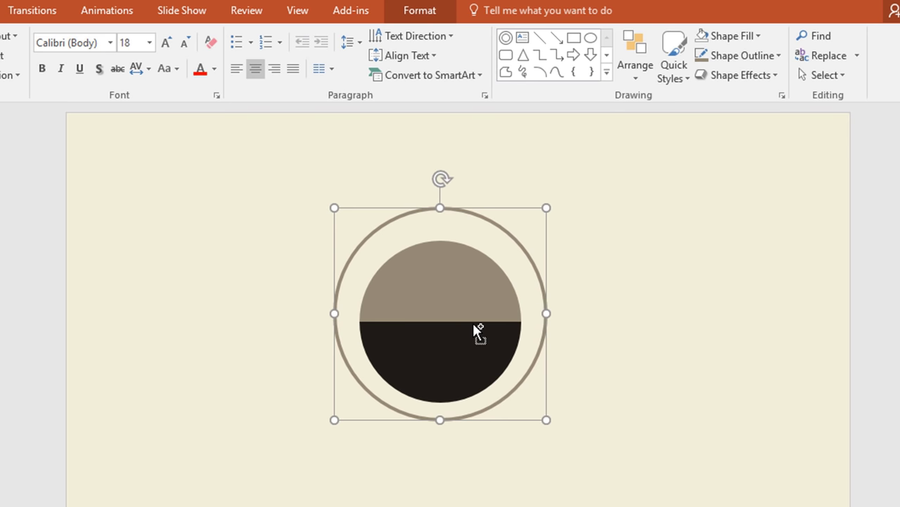
- Align the outer ring and the two-tone disc to each other by center and by middle
shift+click(475, 322)
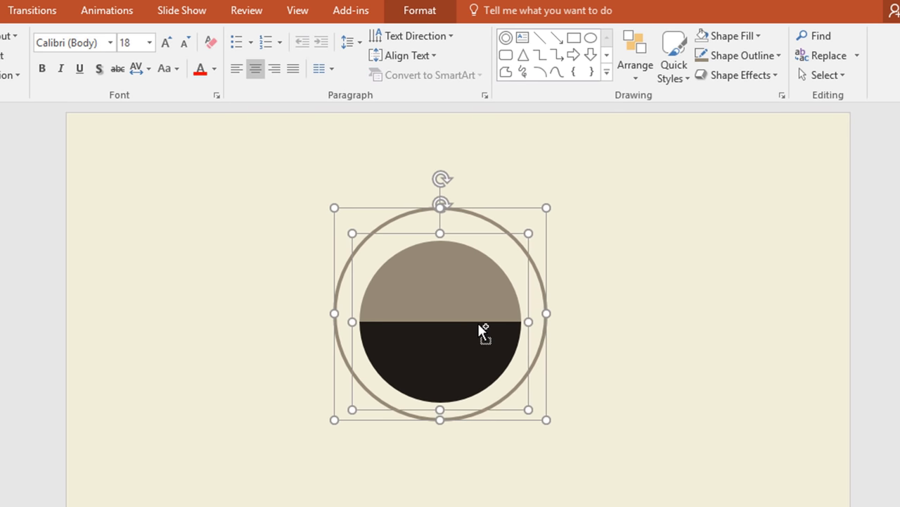
click(635, 78)
mouse_move(677, 309)
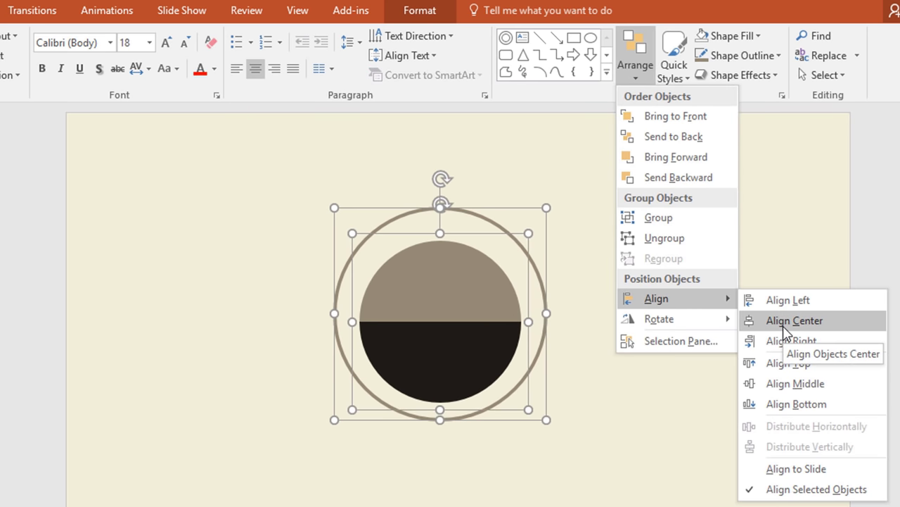
click(782, 322)
click(637, 71)
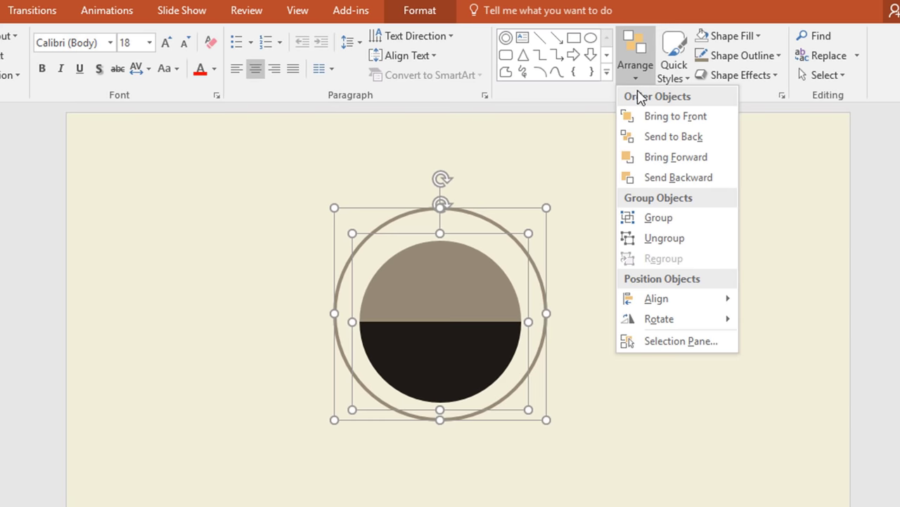
mouse_move(709, 308)
click(811, 385)
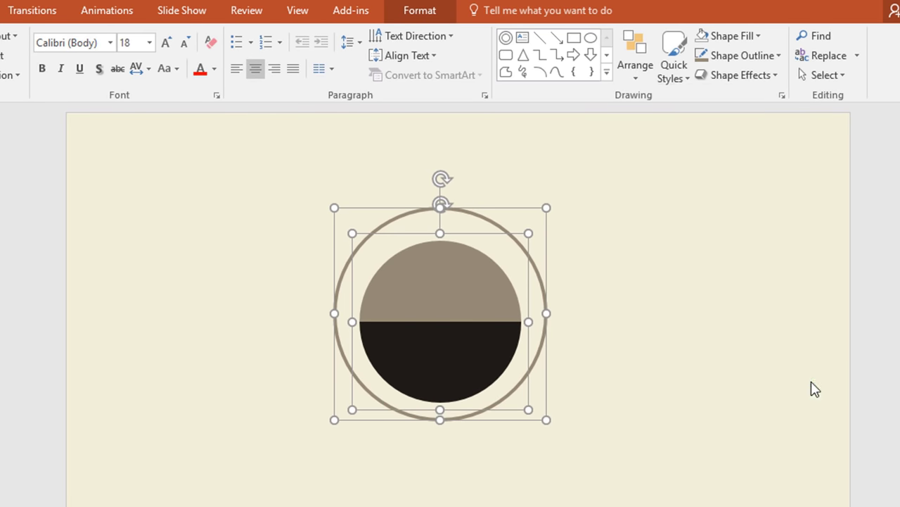
click(815, 389)
- Duplicate the taupe ring and give the copy an orange outline with a weight of 2¼ pt
click(548, 301)
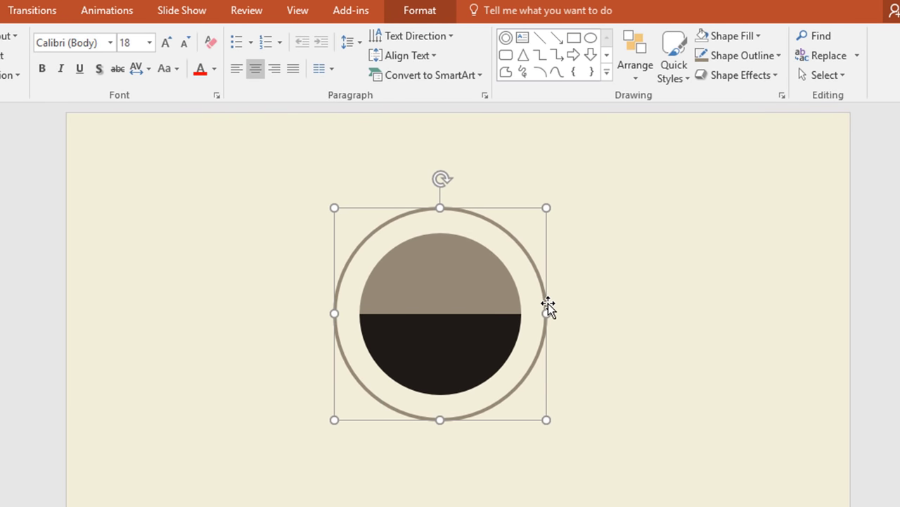
key(ctrl+d)
click(406, 18)
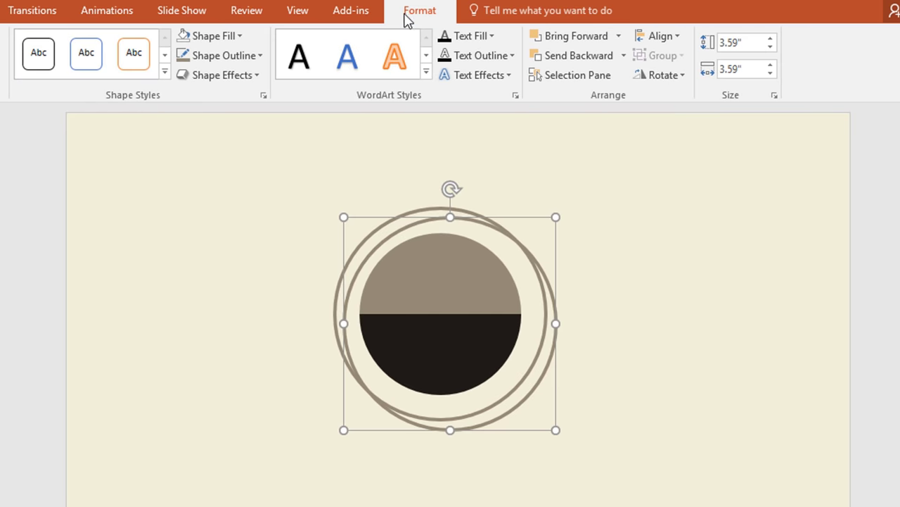
click(247, 62)
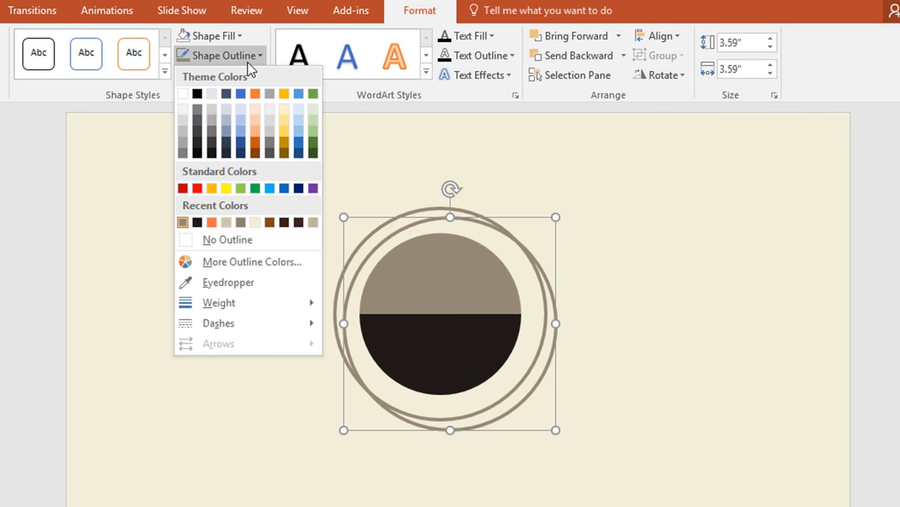
click(209, 221)
click(251, 60)
mouse_move(281, 304)
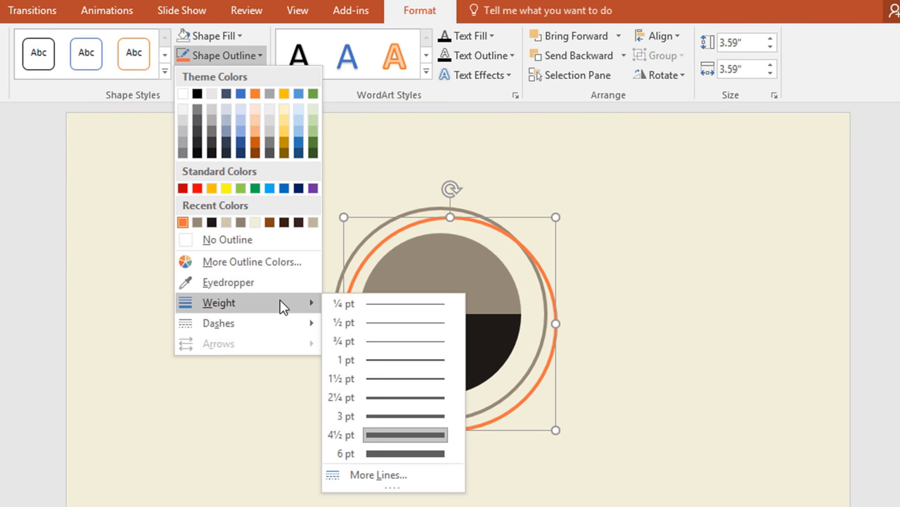
click(414, 397)
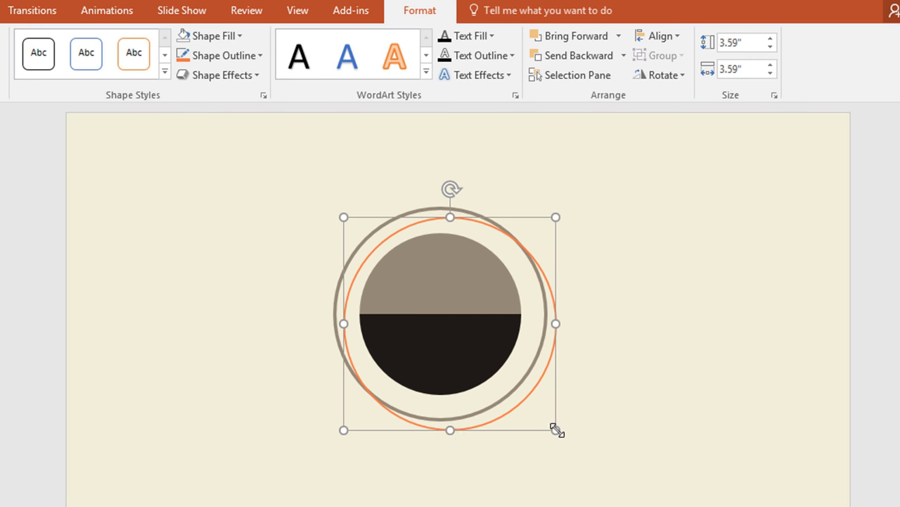
- Shrink the orange ring to about 3.26" and center it inside the taupe ring
drag(553, 426, 541, 411)
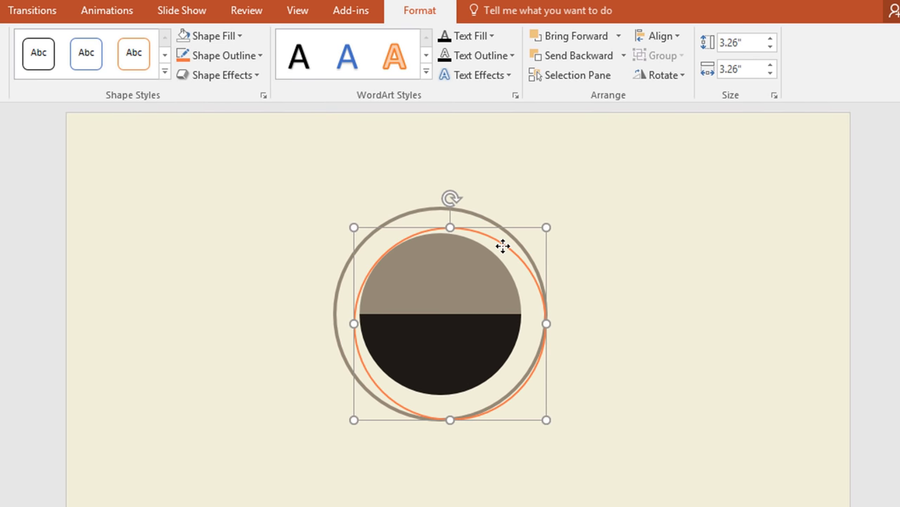
drag(503, 245, 496, 244)
- Shrink the taupe and orange rings together so they sit closer around the two-tone disc
scroll(653, 372, up, 3)
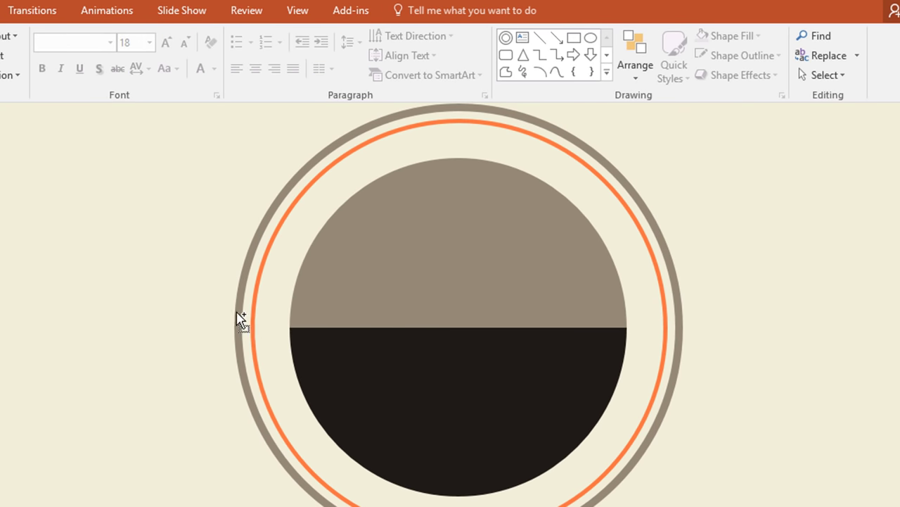
click(242, 320)
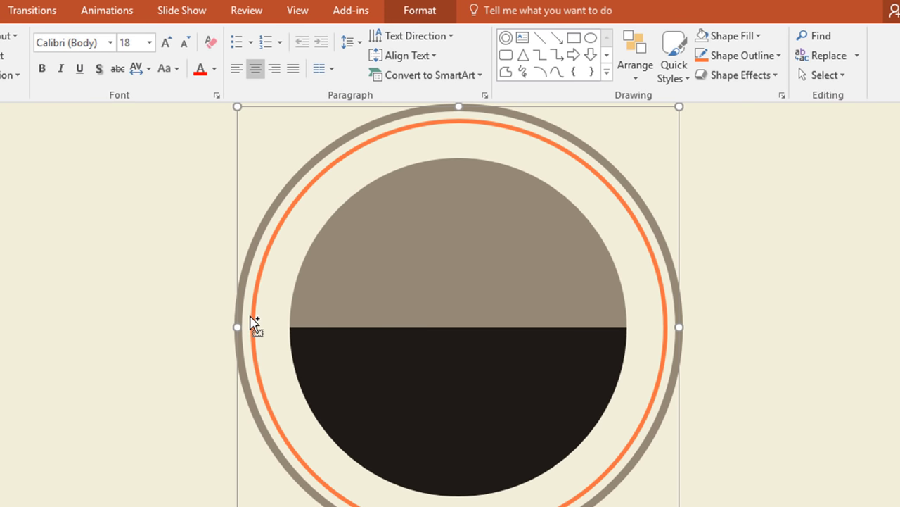
shift+click(253, 321)
scroll(253, 322, down, 2)
drag(639, 503, 631, 499)
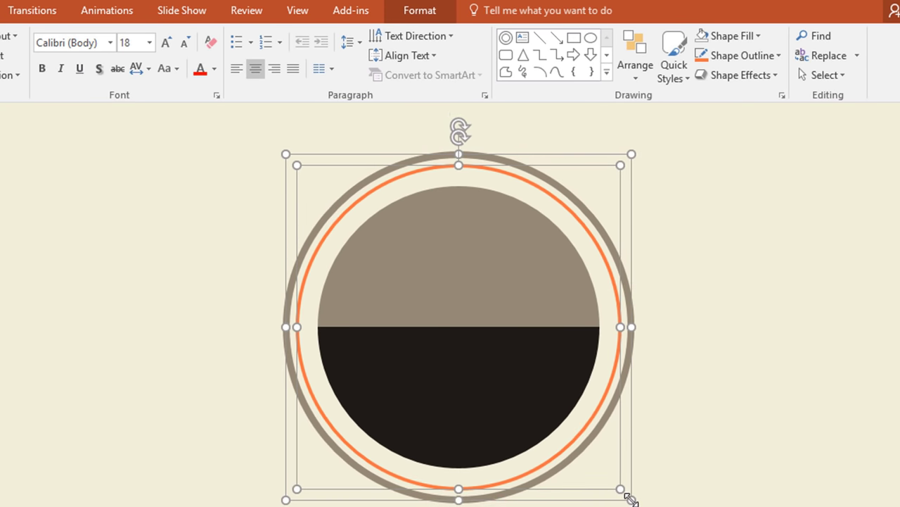
click(682, 492)
- Draw a vertical spoke about 3.16" high and 0.05" wide across the orange ring, with a light tan fill and no outline
click(574, 44)
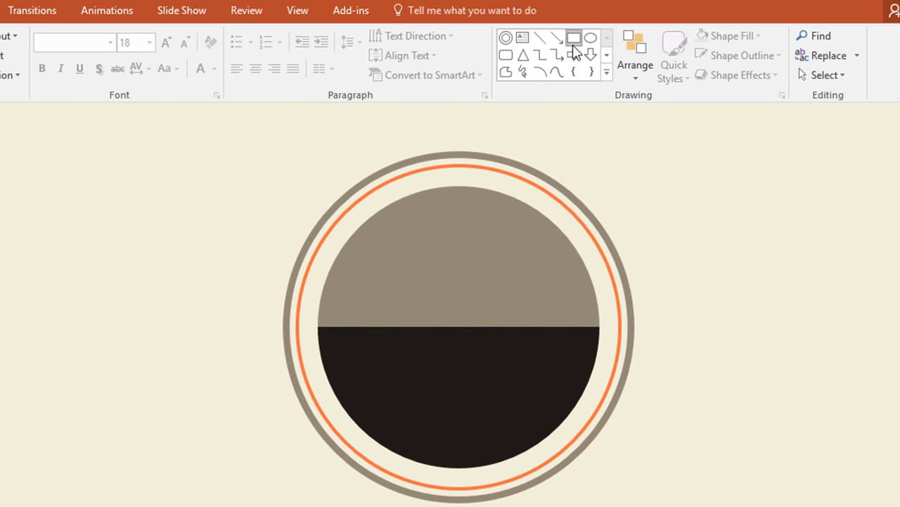
drag(456, 165, 462, 487)
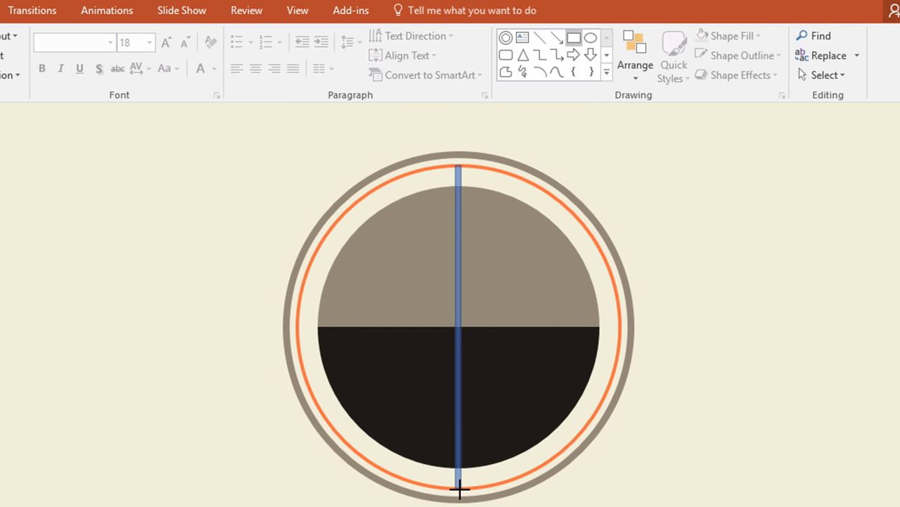
click(415, 9)
click(218, 38)
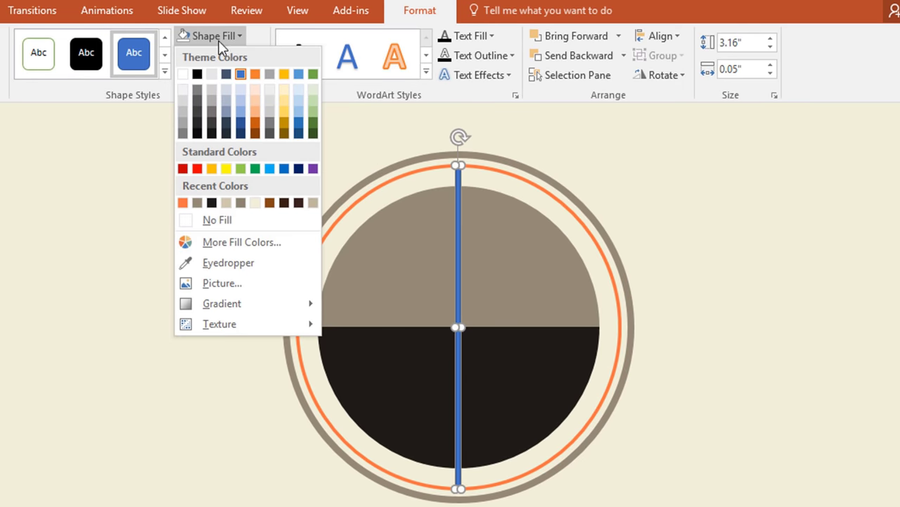
click(224, 205)
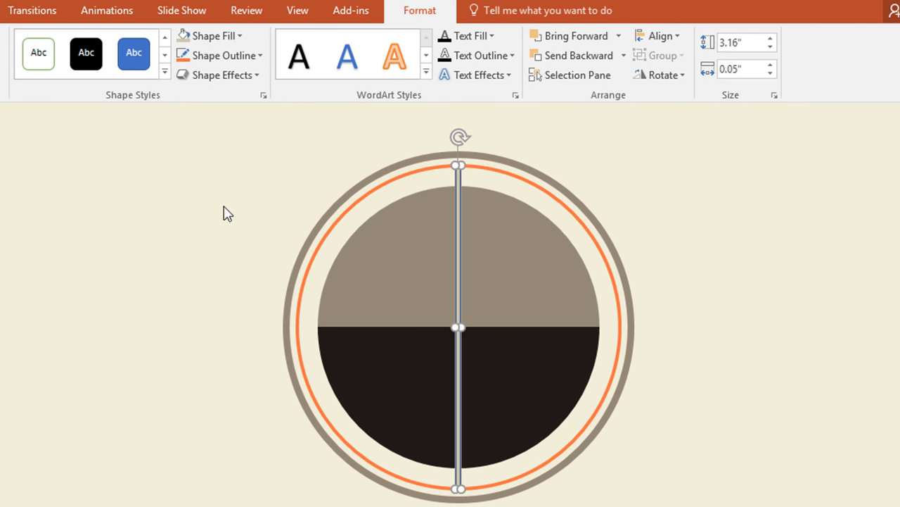
click(260, 55)
click(277, 252)
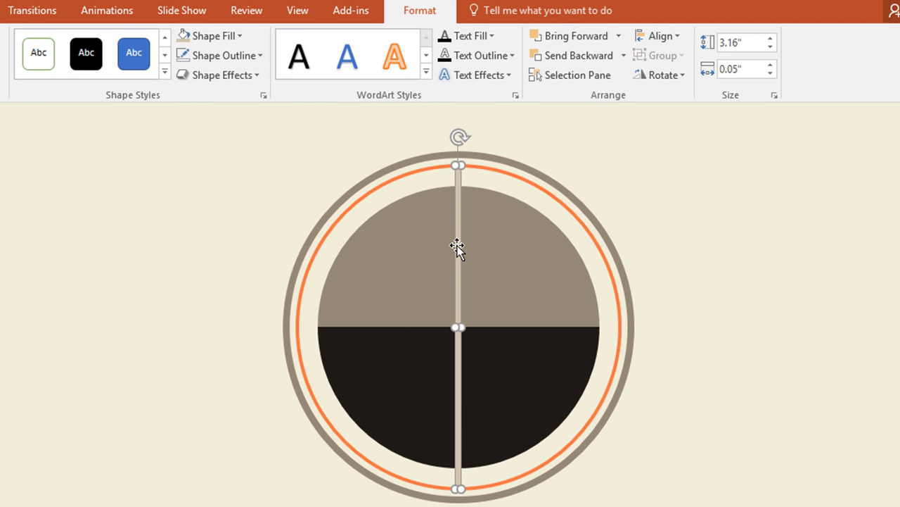
- Rotate the spoke clockwise and duplicate it into a fan of five spokes spaced about 15° apart around the wheel's center
click(456, 245)
drag(460, 138, 492, 211)
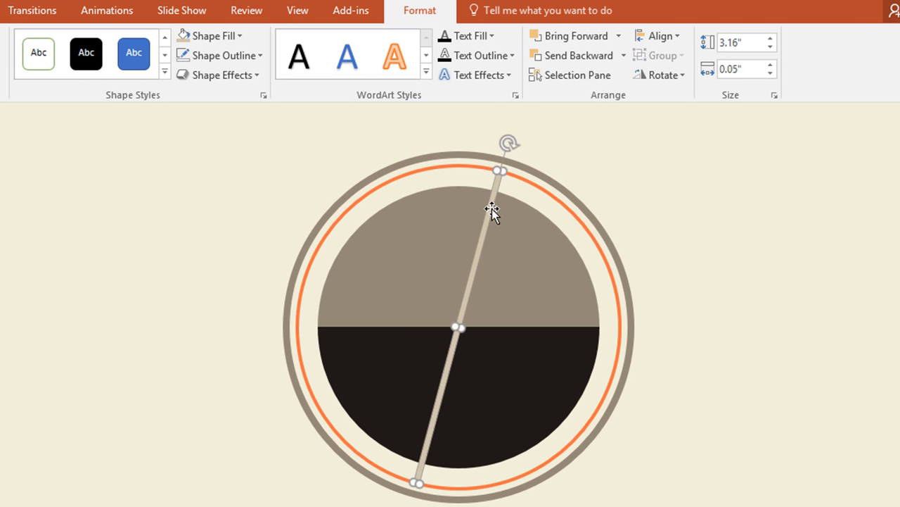
drag(524, 157, 662, 282)
key(ctrl+d)
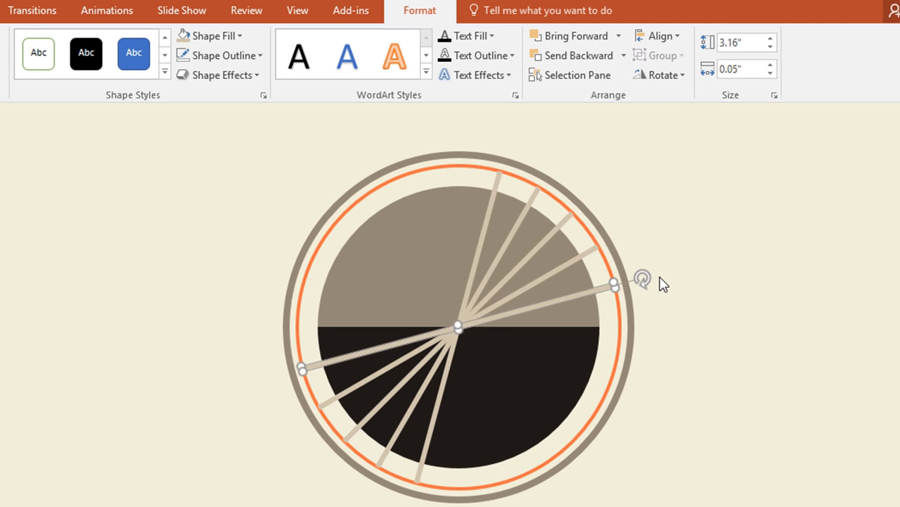
- Duplicate the fan of five spokes and rotate the copies around the wheel's center to fill the opposite quadrants
shift+click(590, 254)
shift+click(566, 217)
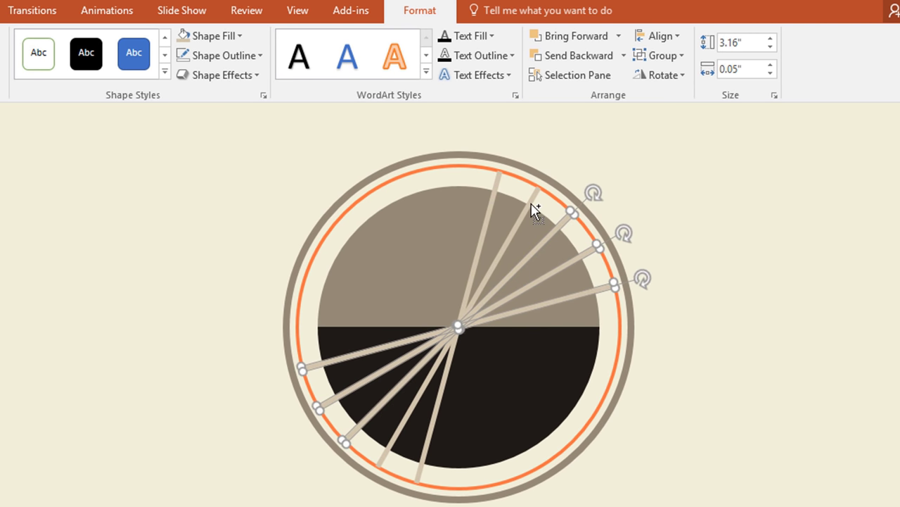
shift+click(532, 203)
shift+click(497, 181)
key(ctrl+d)
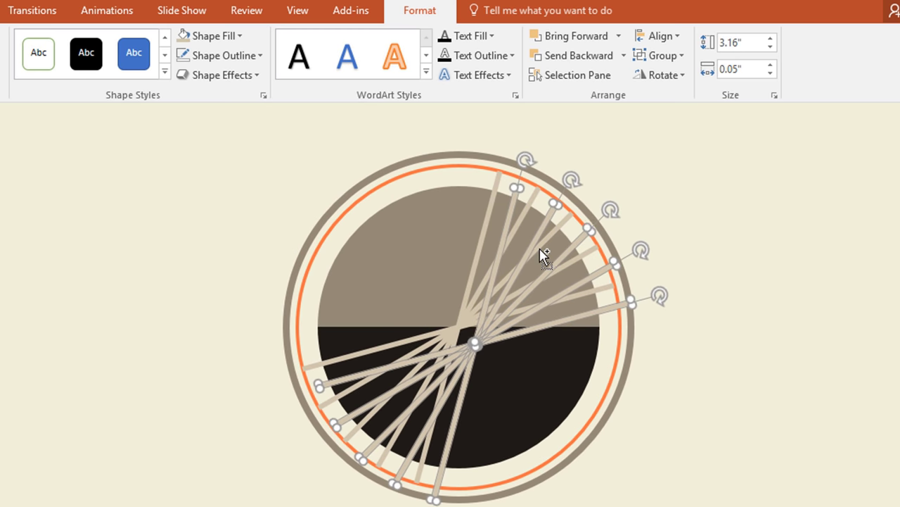
drag(659, 296, 484, 377)
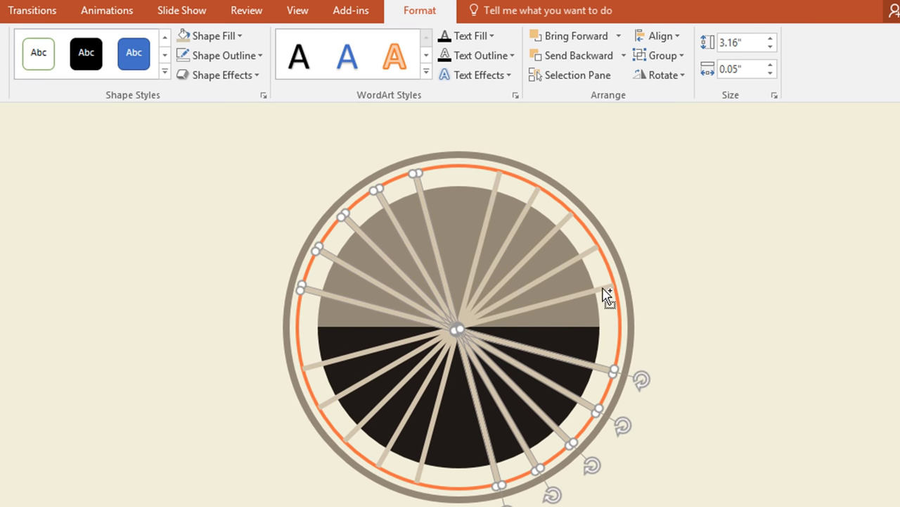
- Merge all ten spokes into a single shape
shift+click(590, 258)
shift+click(563, 222)
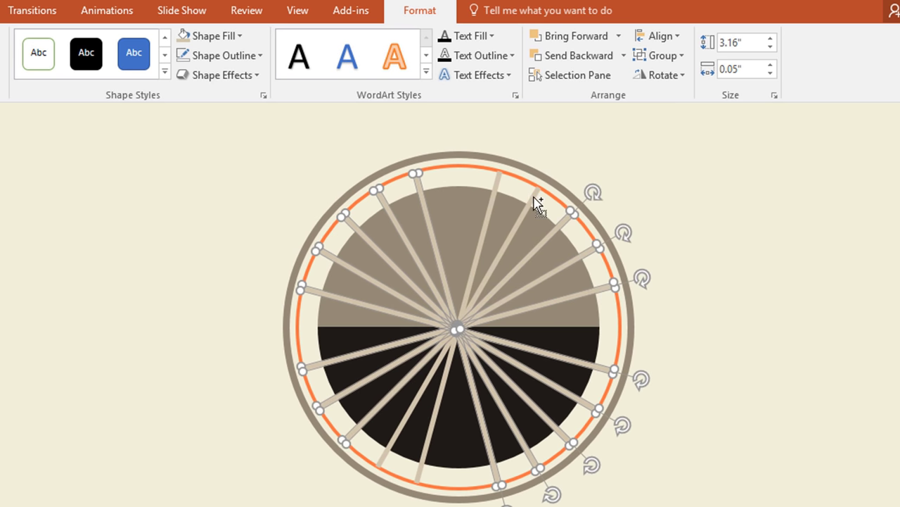
shift+click(538, 206)
shift+click(499, 184)
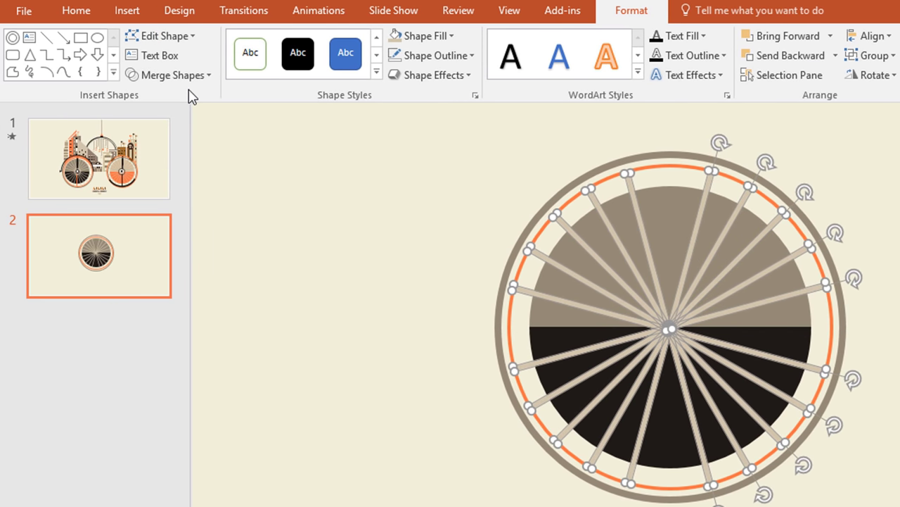
click(193, 80)
click(185, 98)
click(805, 148)
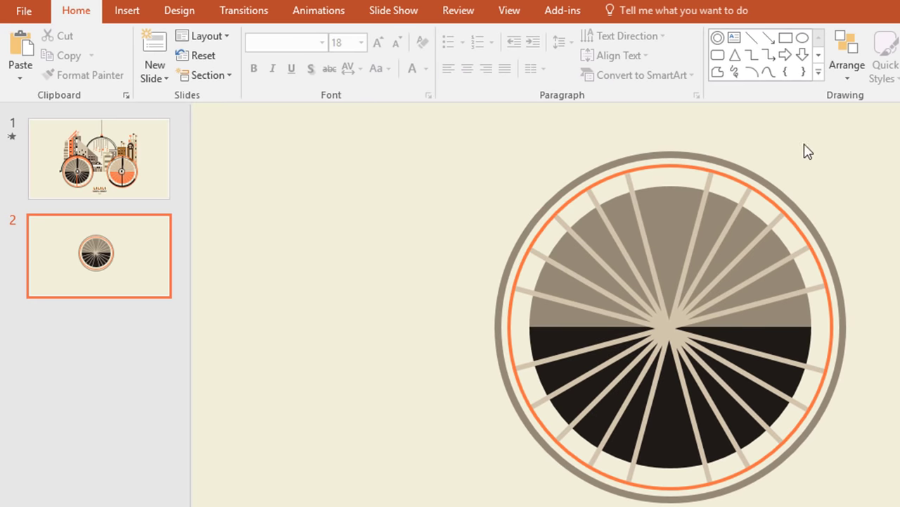
- Draw a narrow vertical bar from the wheel's center down to the orange ring, with an orange fill and no outline
drag(664, 335, 673, 488)
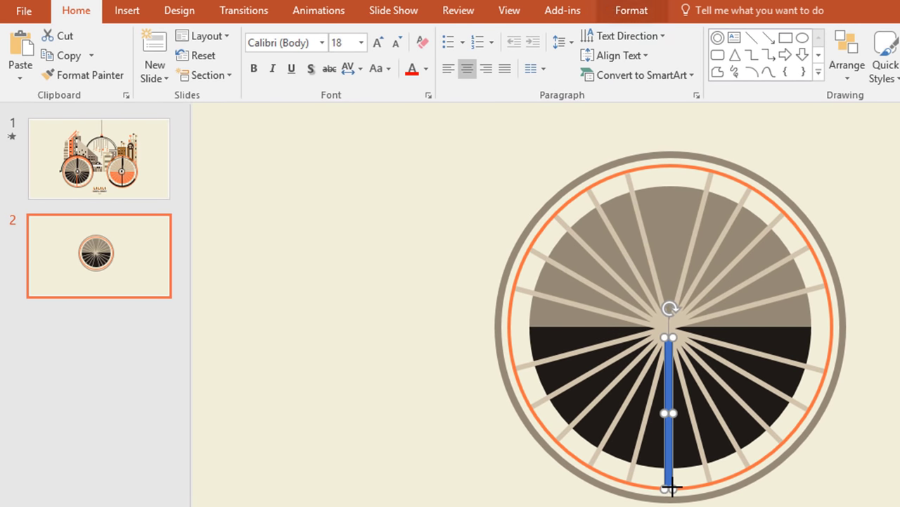
click(636, 17)
click(443, 36)
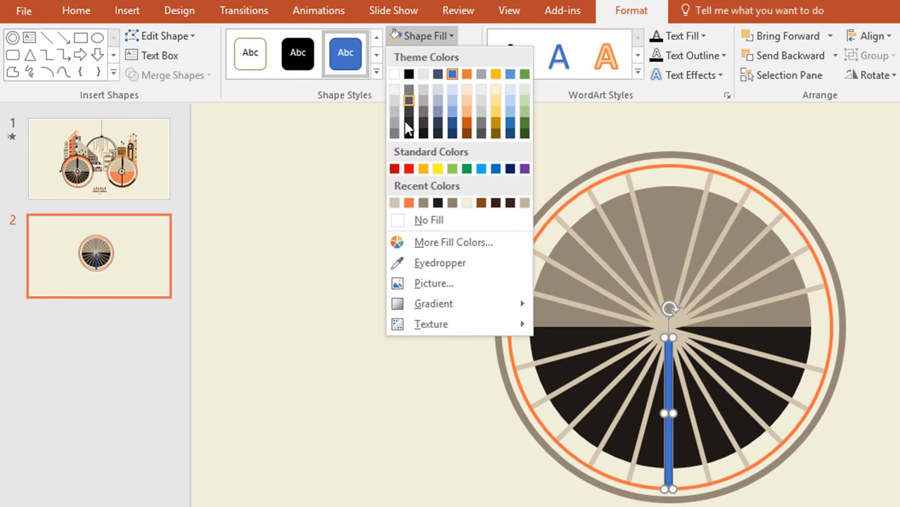
click(409, 204)
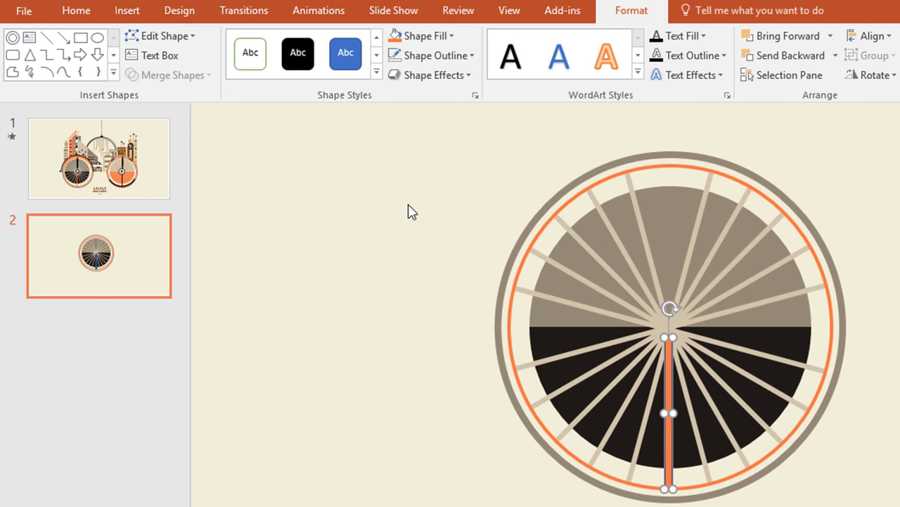
click(467, 56)
click(488, 241)
- Duplicate the orange bar onto the wheel's upper half and give that bar a near-black 2¼ pt outline and no fill
drag(671, 371, 670, 208)
key(ctrl+d)
click(458, 56)
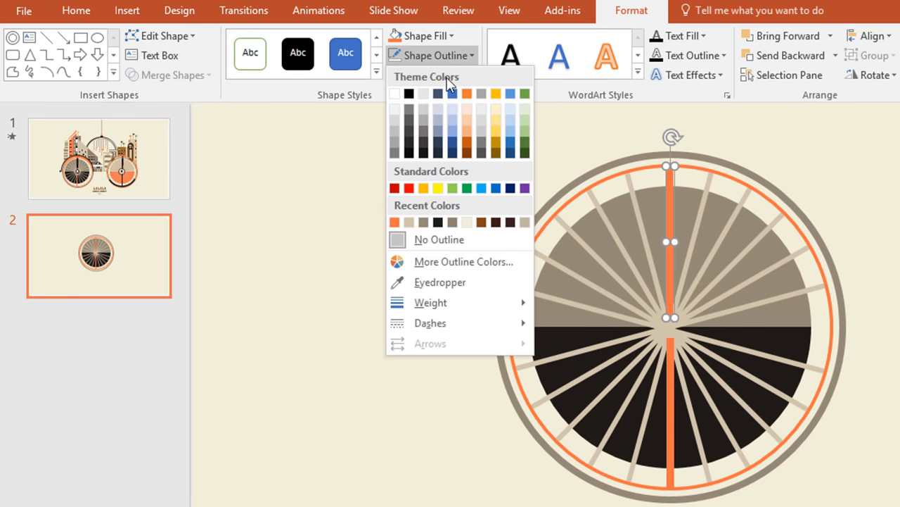
click(439, 223)
click(464, 56)
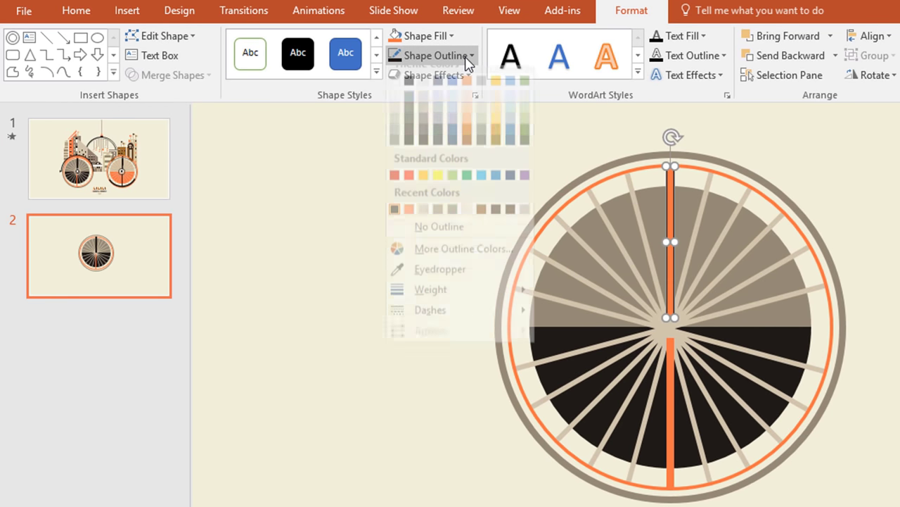
mouse_move(500, 310)
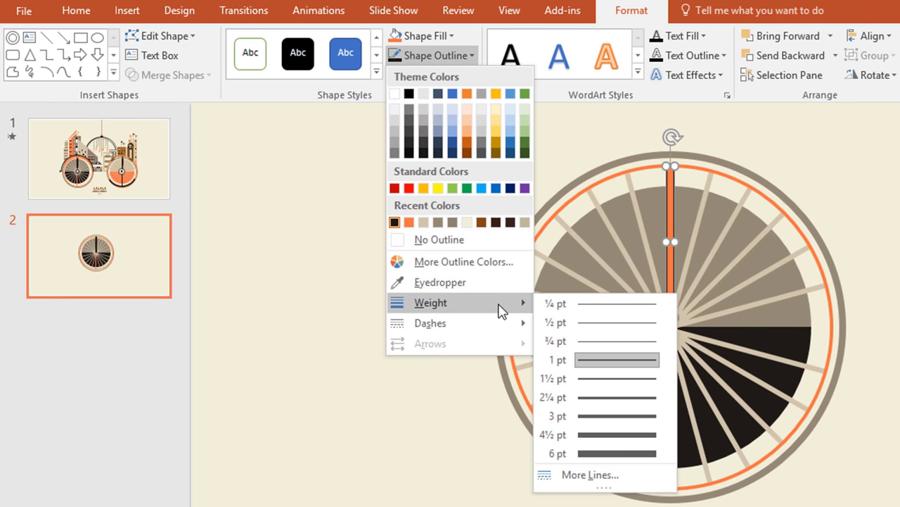
click(622, 398)
click(450, 35)
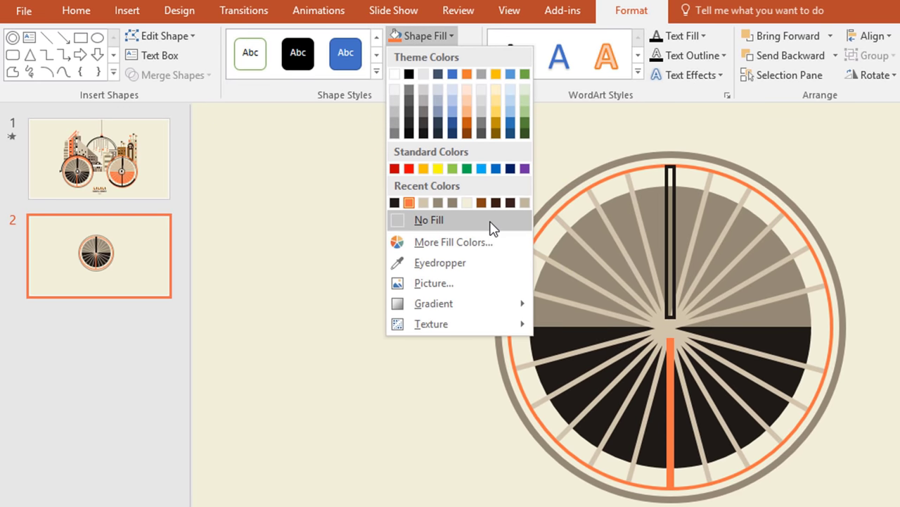
click(492, 224)
click(512, 234)
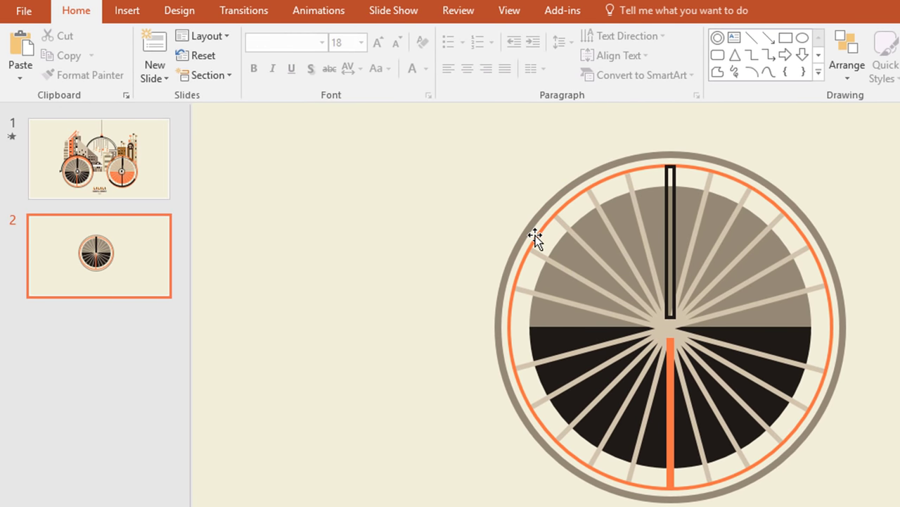
- Bring the orange ring to the front, above the bars and spokes
click(535, 238)
right_click(537, 236)
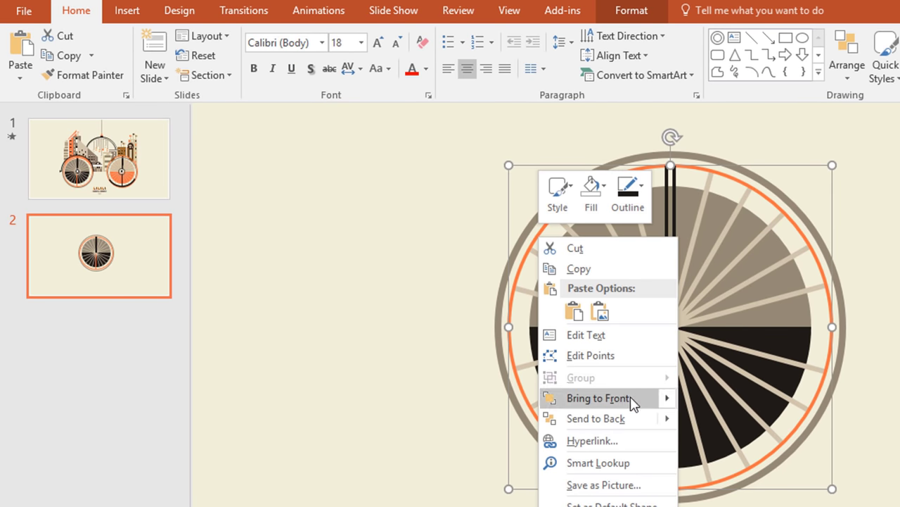
mouse_move(633, 400)
click(728, 401)
click(827, 190)
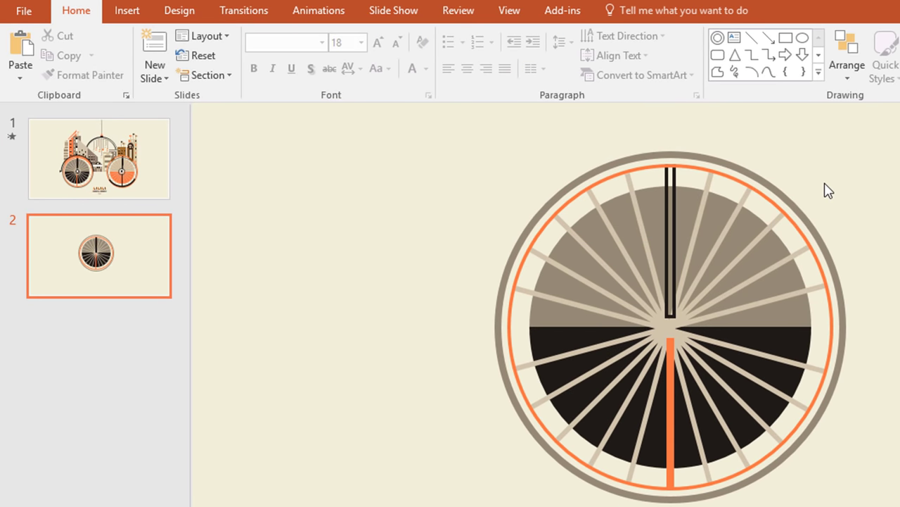
- Draw a small donut hub at the wheel's center with a near-black fill and no outline
click(718, 37)
mouse_move(667, 312)
mouse_down()
mouse_move(687, 340)
mouse_move(662, 336)
mouse_up()
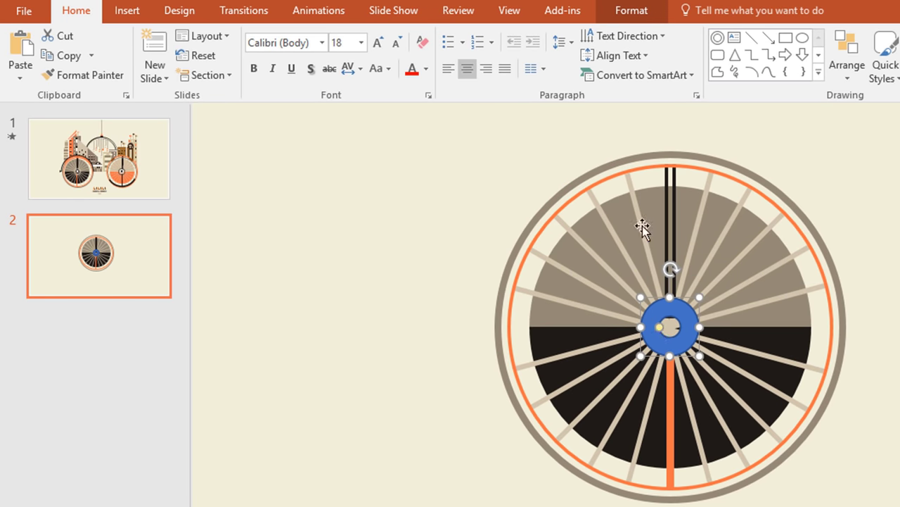
click(631, 10)
click(442, 39)
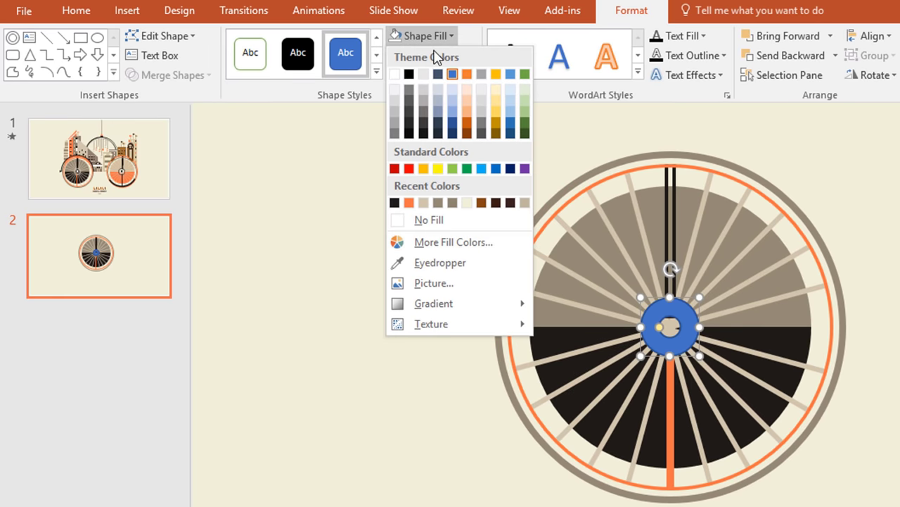
click(395, 203)
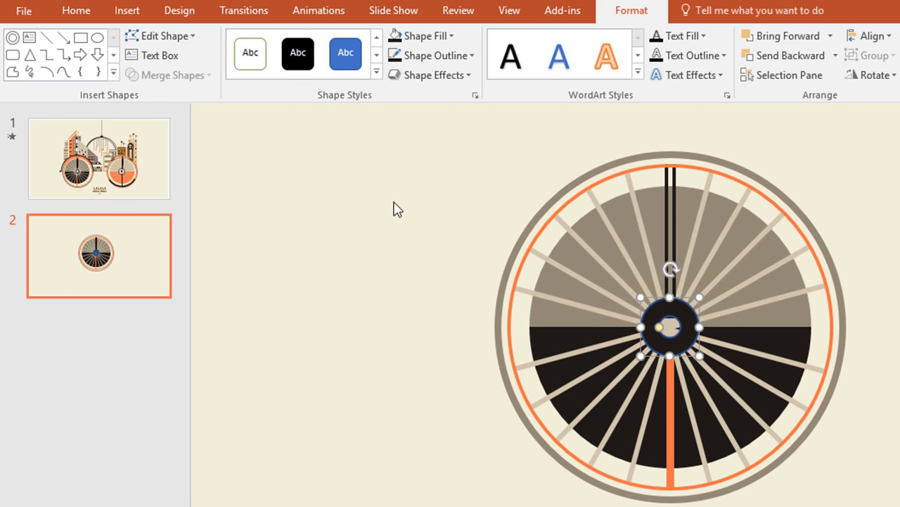
click(453, 56)
click(457, 239)
click(469, 253)
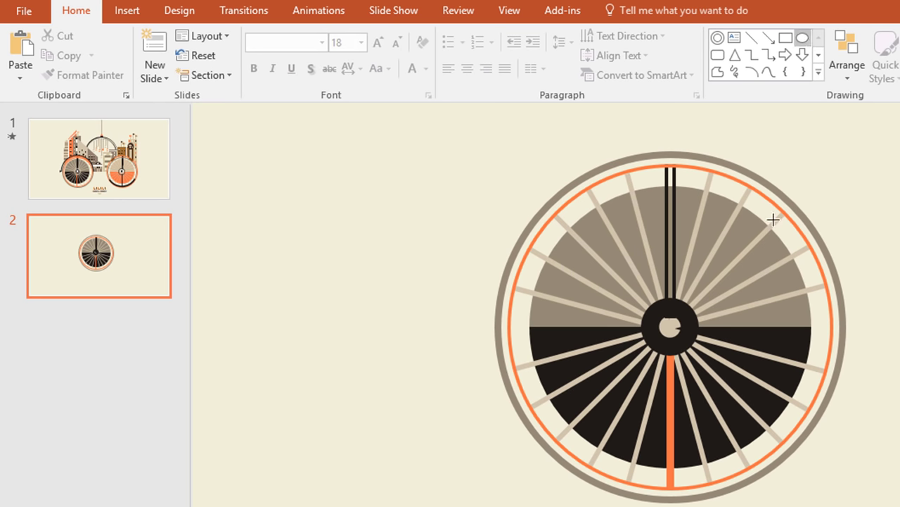
- Draw a circle over the hole of the hub with a Light Yellow fill and no outline
drag(656, 306, 677, 328)
drag(669, 319, 689, 346)
scroll(743, 351, up, 3)
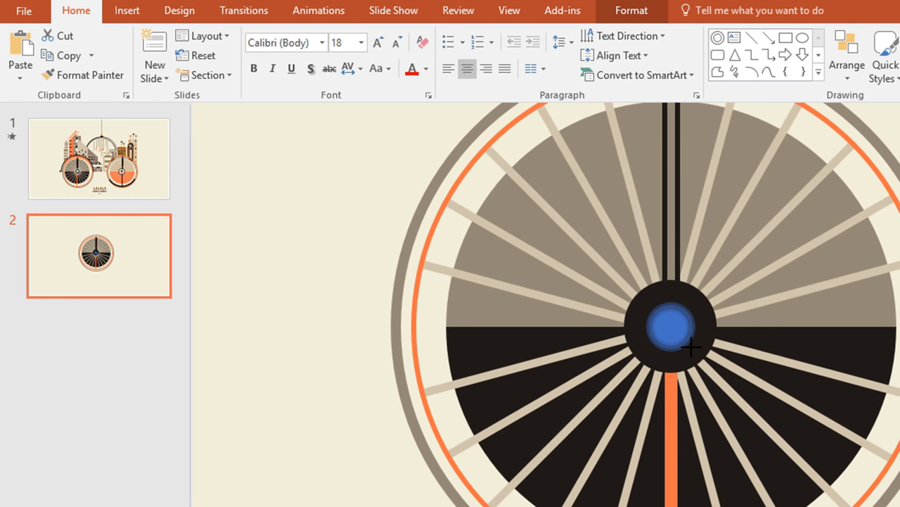
click(630, 15)
click(453, 36)
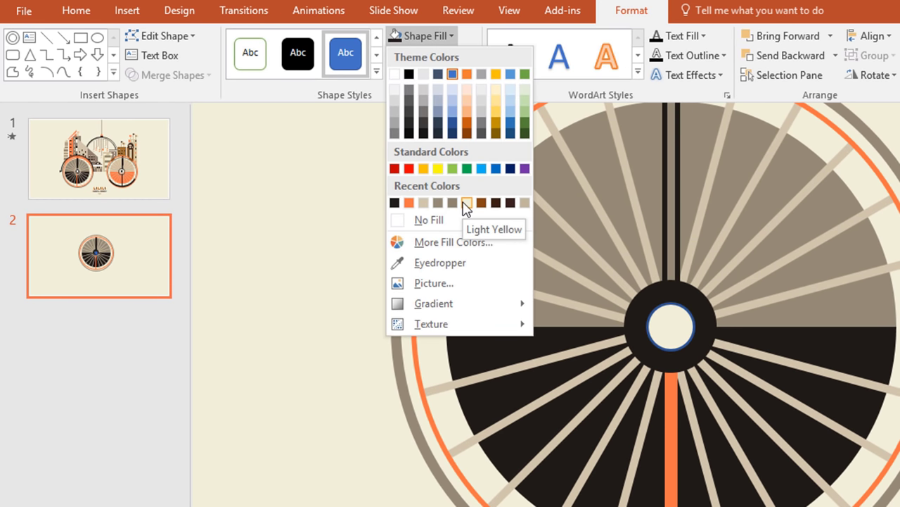
click(464, 204)
click(431, 56)
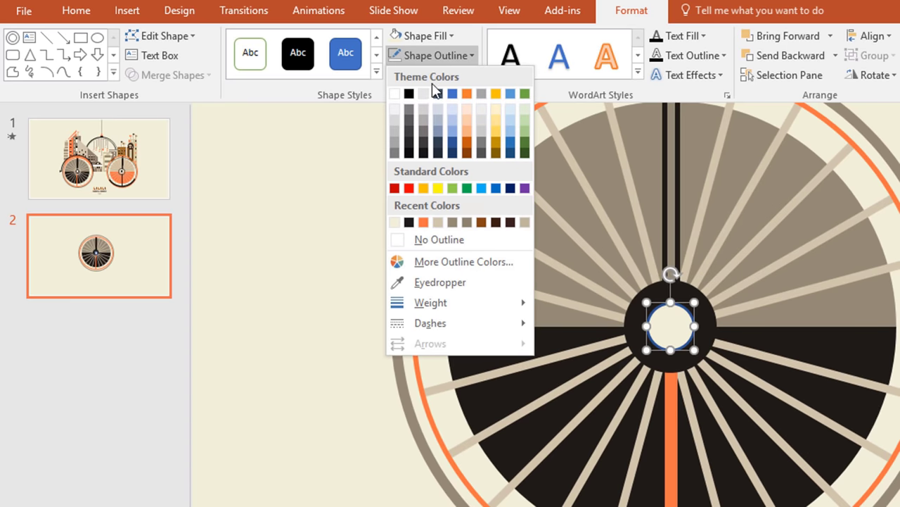
click(491, 240)
- Duplicate the near-black hub donut and fill the copy light tan
click(709, 322)
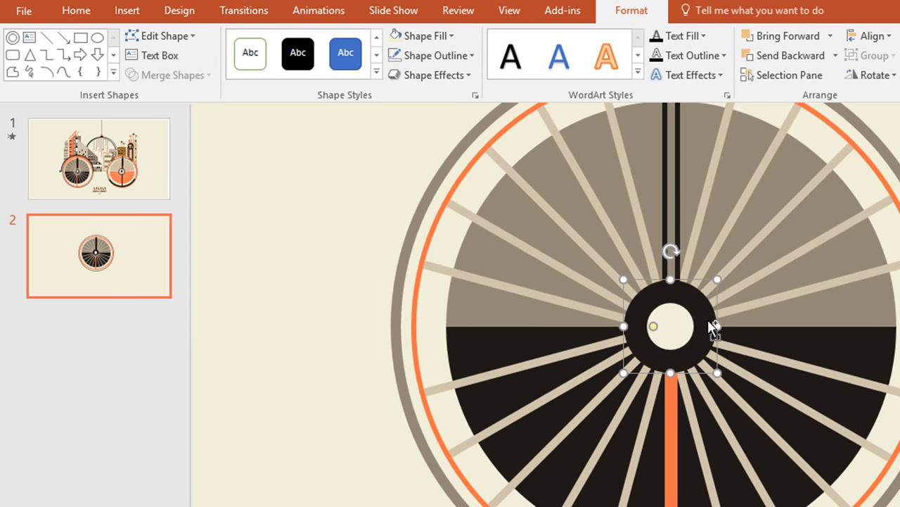
key(ctrl+d)
click(451, 36)
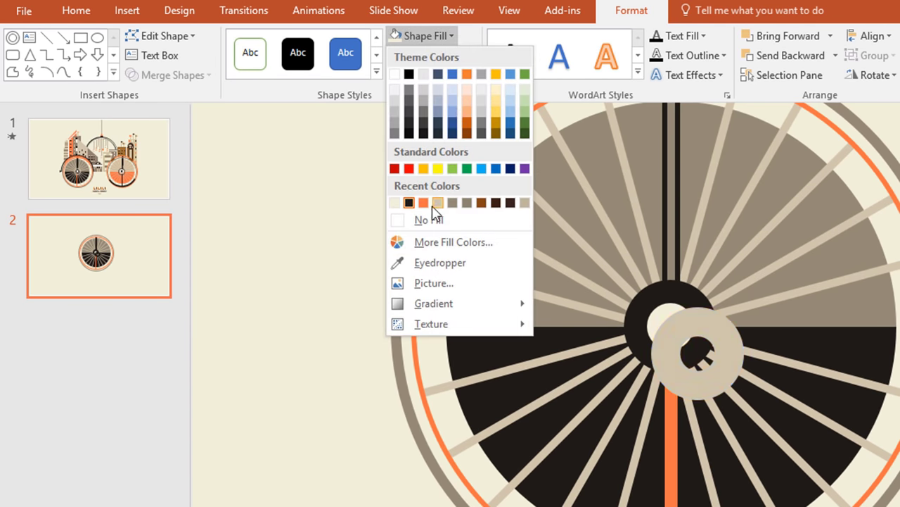
click(434, 204)
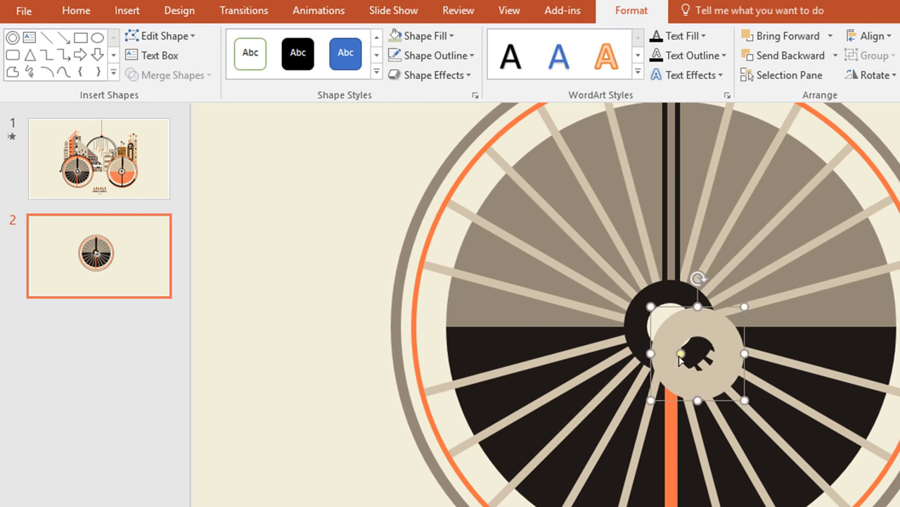
- Thin the tan donut into a narrow ring and enlarge it around the near-black hub, centered on the wheel
drag(680, 358, 660, 359)
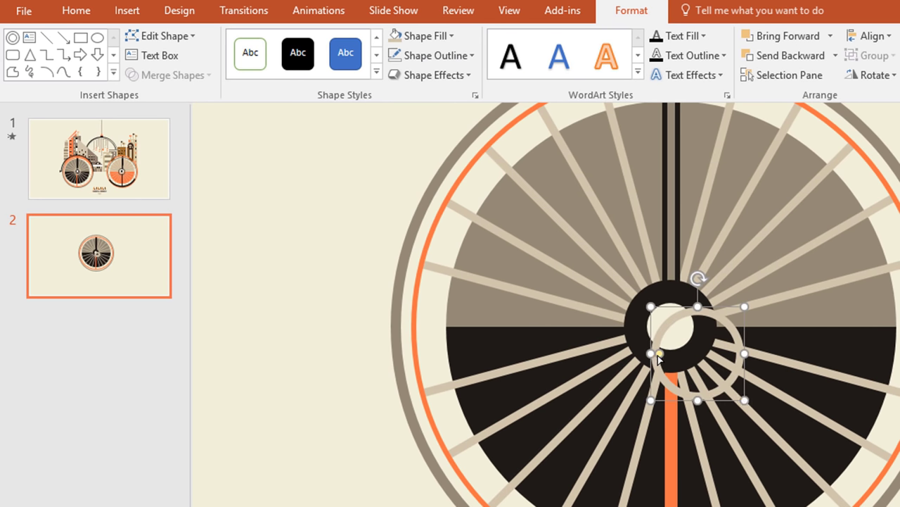
mouse_move(743, 399)
mouse_down()
mouse_move(760, 415)
mouse_move(724, 374)
mouse_move(742, 398)
mouse_up()
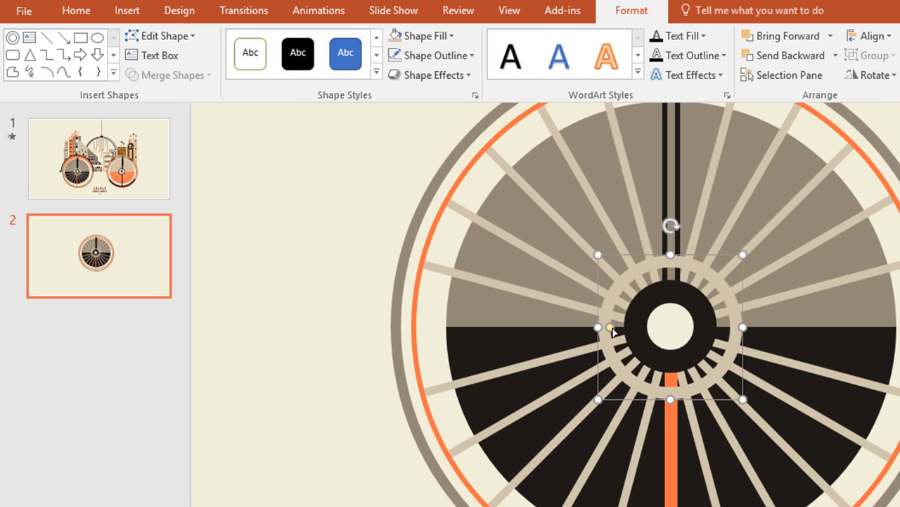
drag(610, 328, 611, 333)
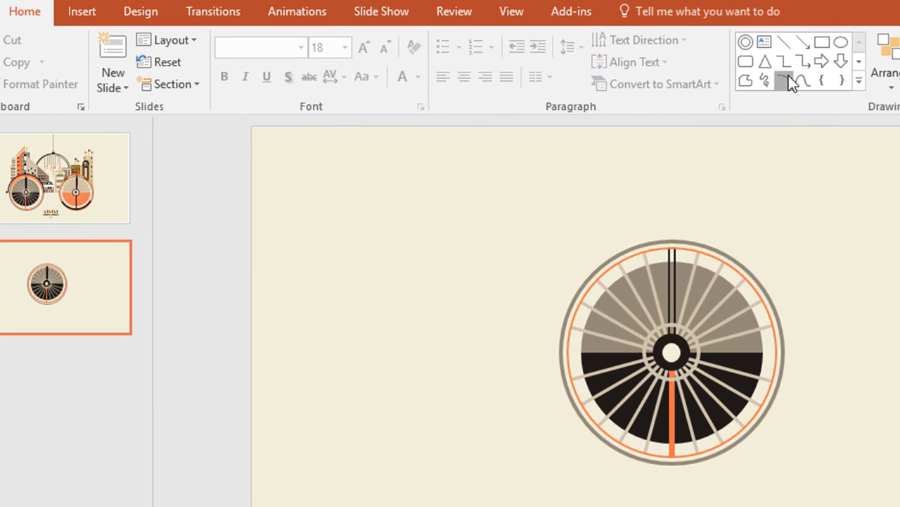
- Draw an arc, extend it into an almost complete circle and center it on the wheel's hub
click(789, 77)
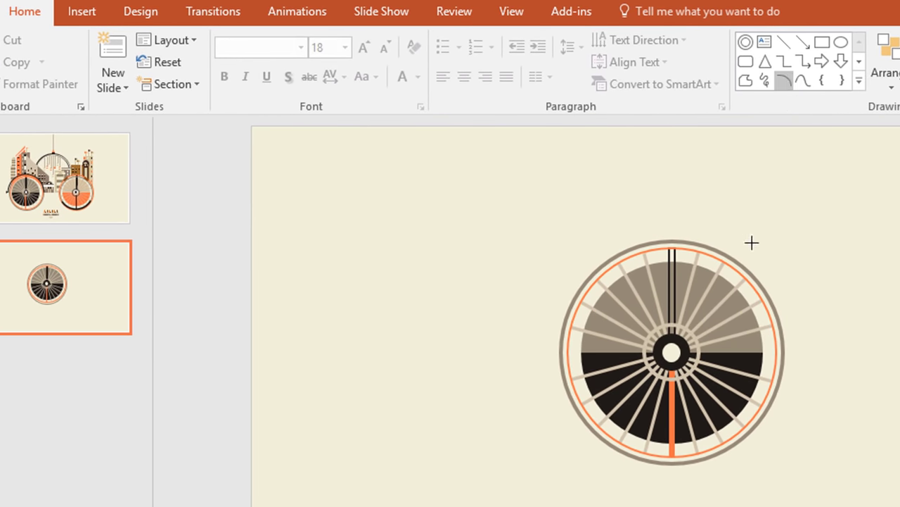
drag(731, 319, 770, 346)
drag(771, 280, 689, 286)
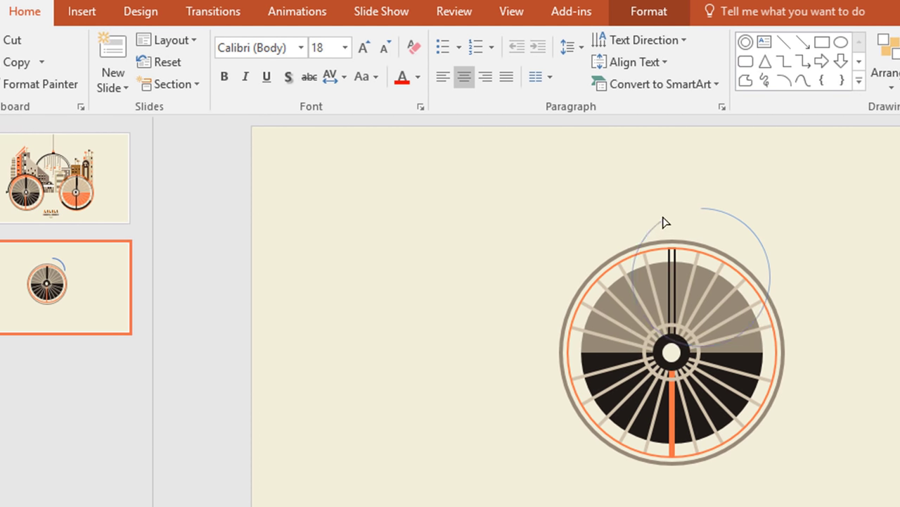
drag(662, 217, 691, 209)
drag(750, 229, 721, 304)
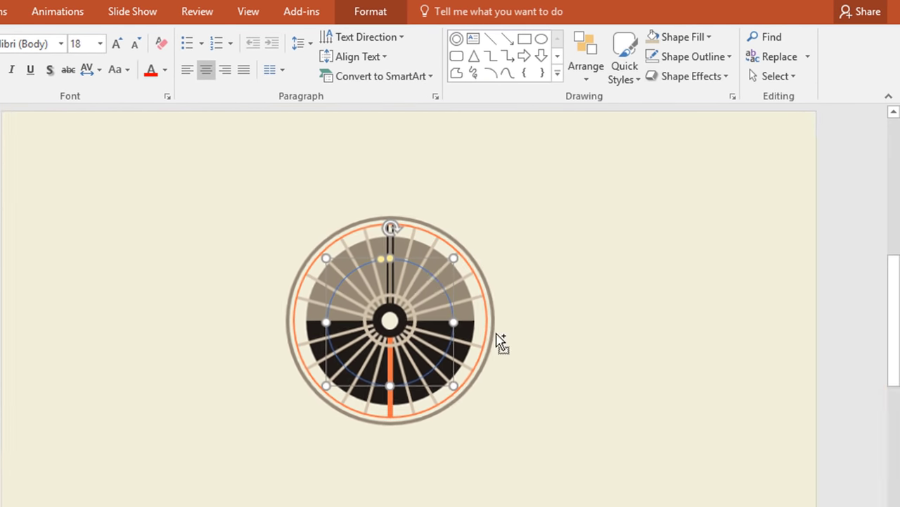
- Enlarge the arc to 3.33" by 3.33" so it runs between the taupe and orange rings, and color its outline orange
ctrl+scroll(501, 341, up, 5)
drag(537, 455, 614, 506)
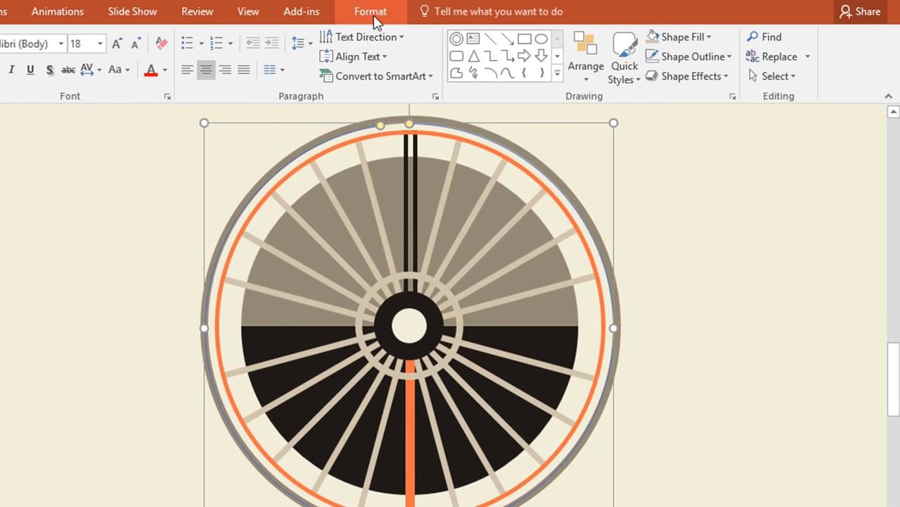
click(371, 14)
click(211, 56)
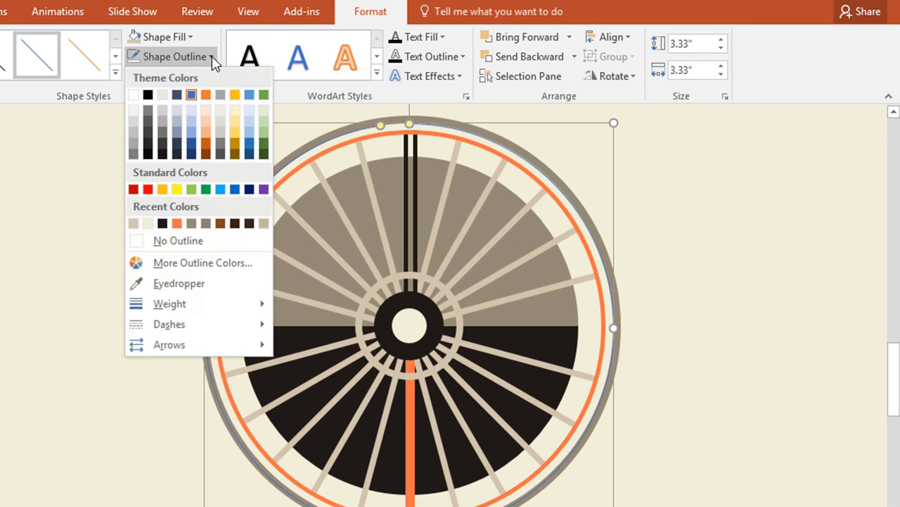
click(177, 222)
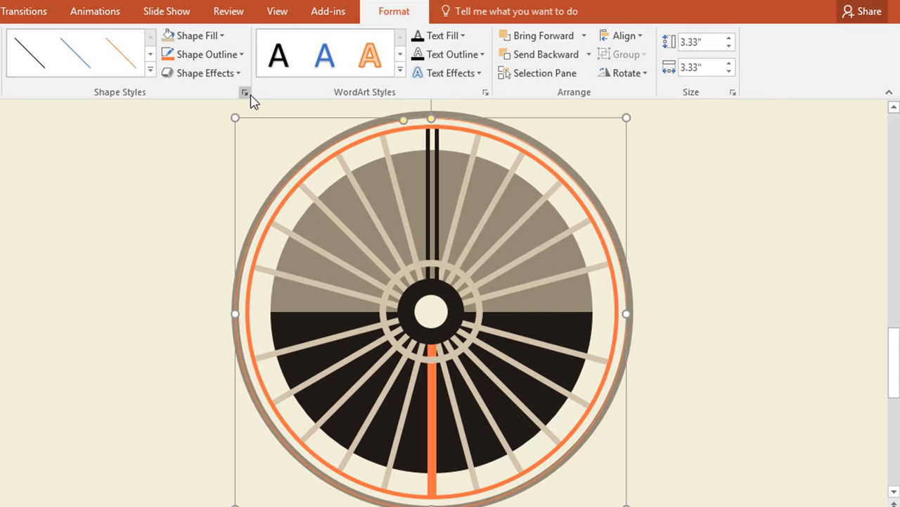
- Set the orange arc's outline width to 10 pt
click(245, 92)
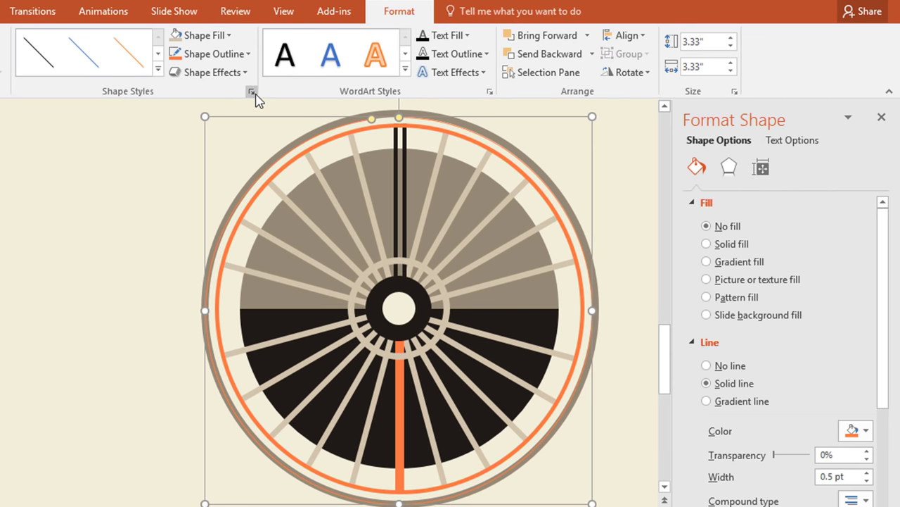
scroll(815, 434, down, 3)
drag(869, 303, 869, 303)
click(870, 304)
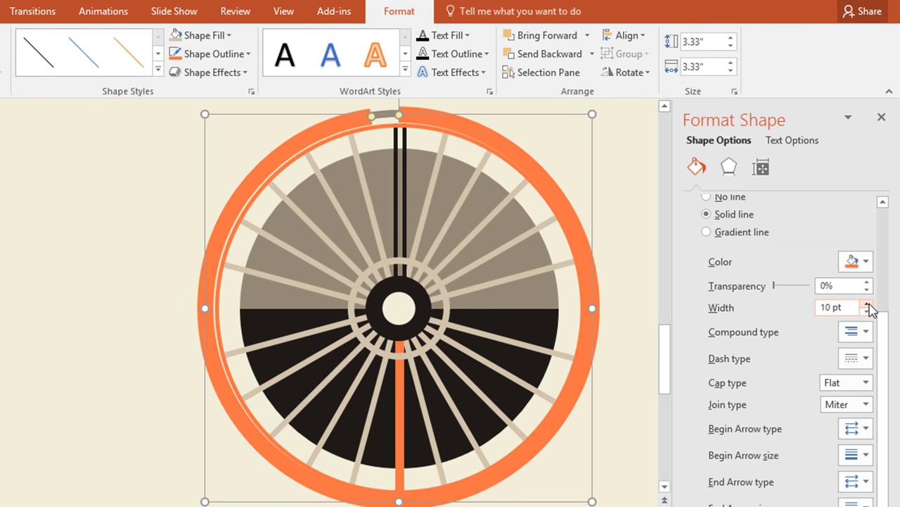
click(629, 423)
- Shorten and rotate the orange arc so it spans symmetrically over roughly the upper third of the wheel's outer ring
click(201, 292)
drag(366, 116, 530, 298)
scroll(536, 321, down, 3)
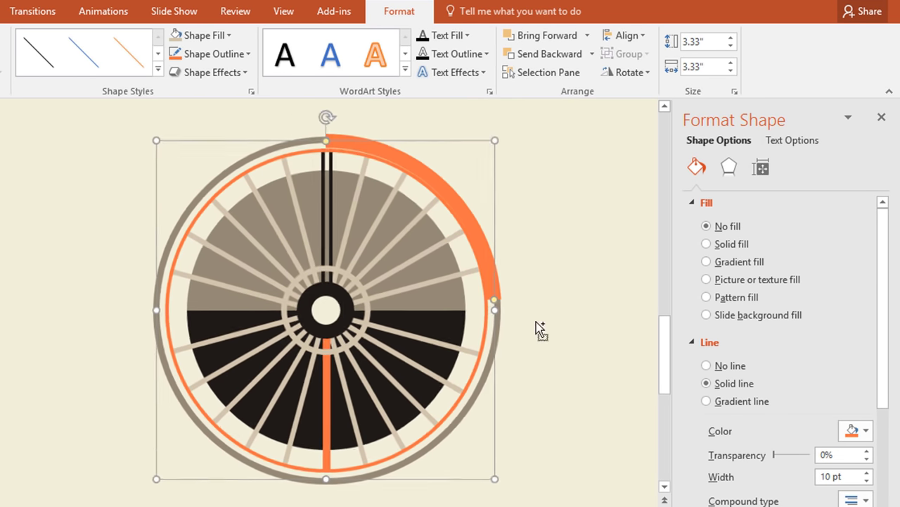
drag(302, 123, 112, 211)
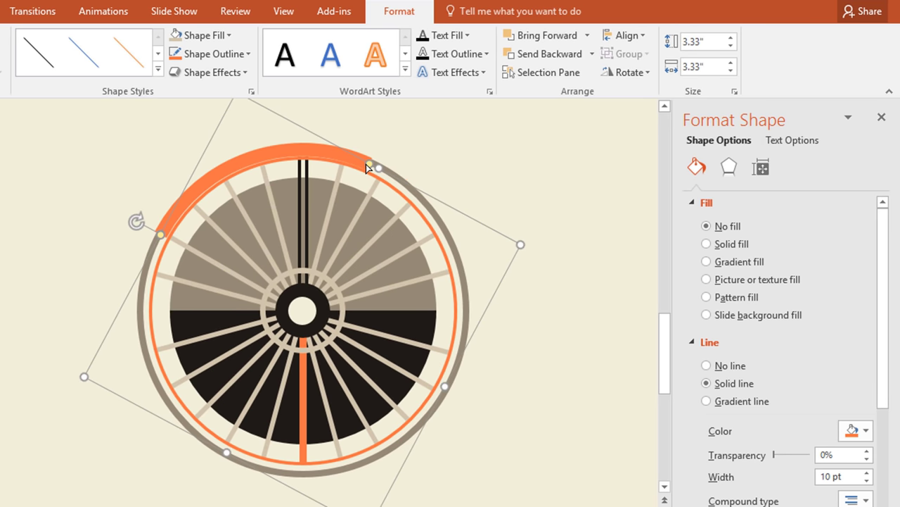
drag(366, 164, 437, 246)
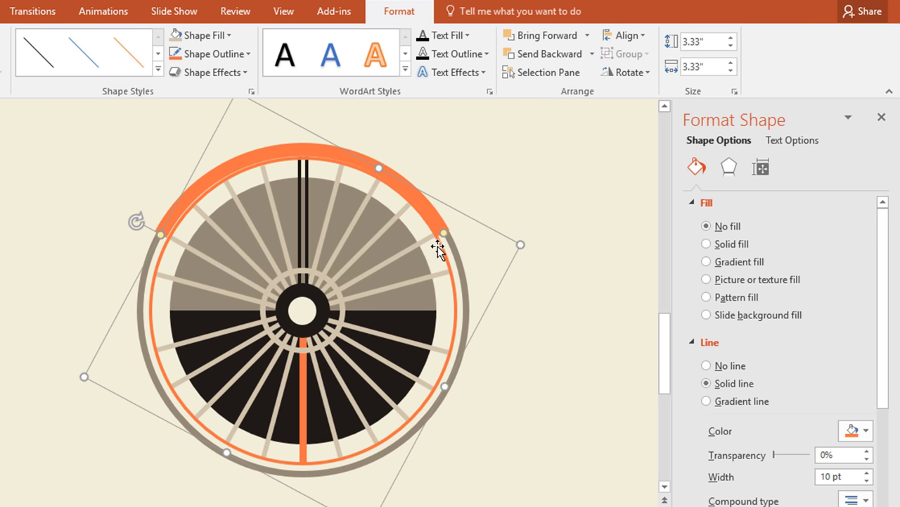
click(537, 237)
scroll(536, 237, down, 3)
click(875, 124)
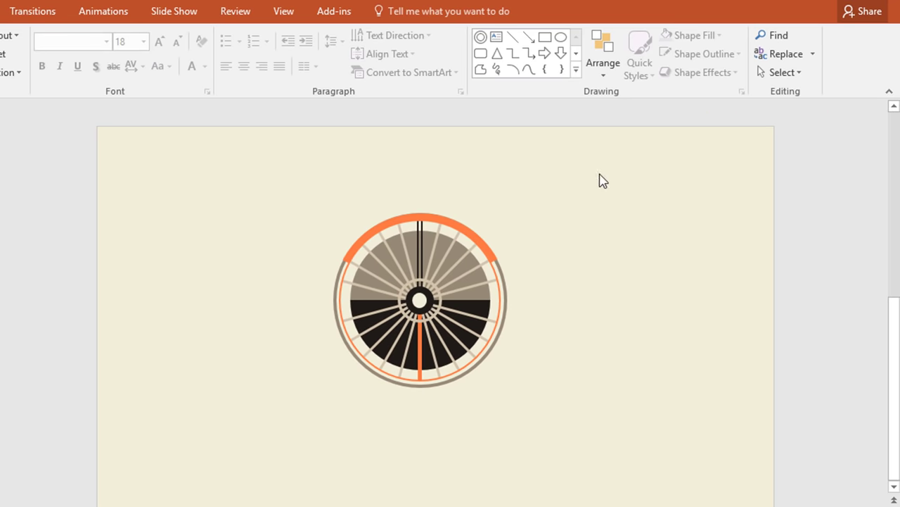
- Group the wheel's hub, bars, spokes and rings, leaving the inner two-tone disc and the orange arc out of the group
drag(599, 179, 311, 405)
scroll(498, 405, up, 3)
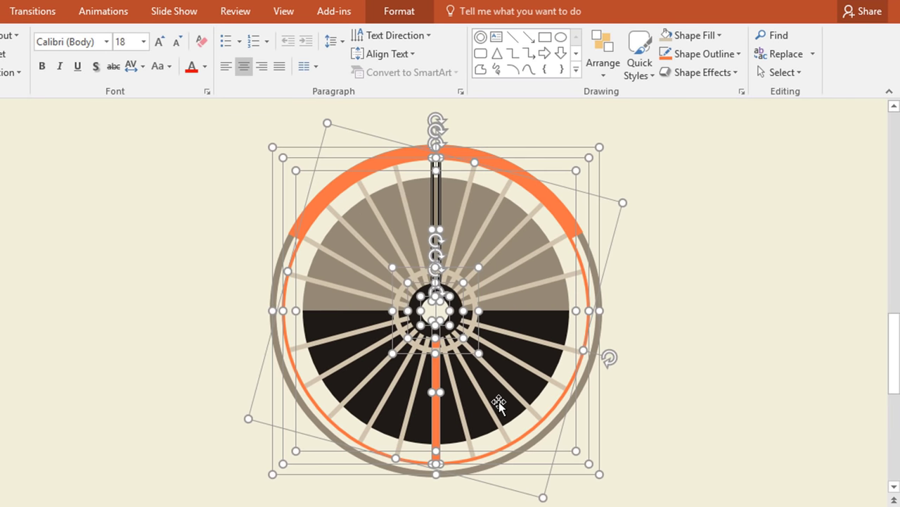
shift+click(498, 401)
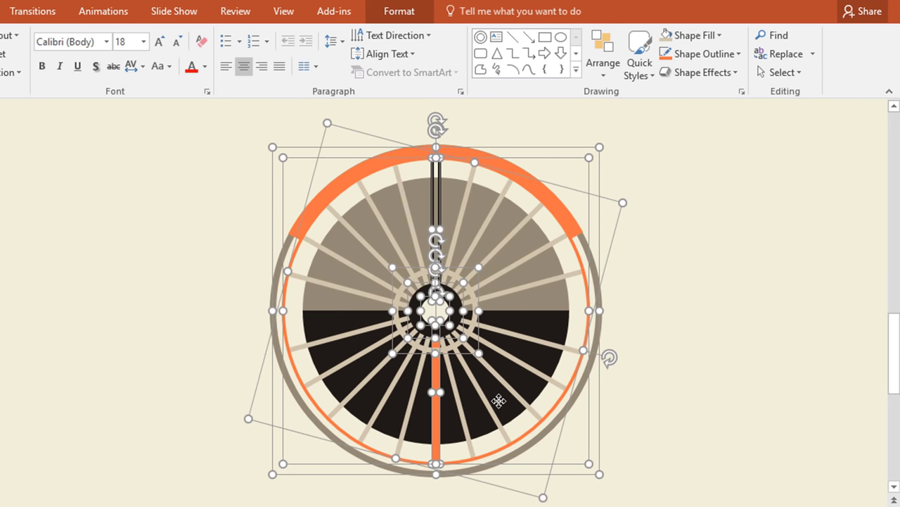
key(ctrl+g)
click(659, 277)
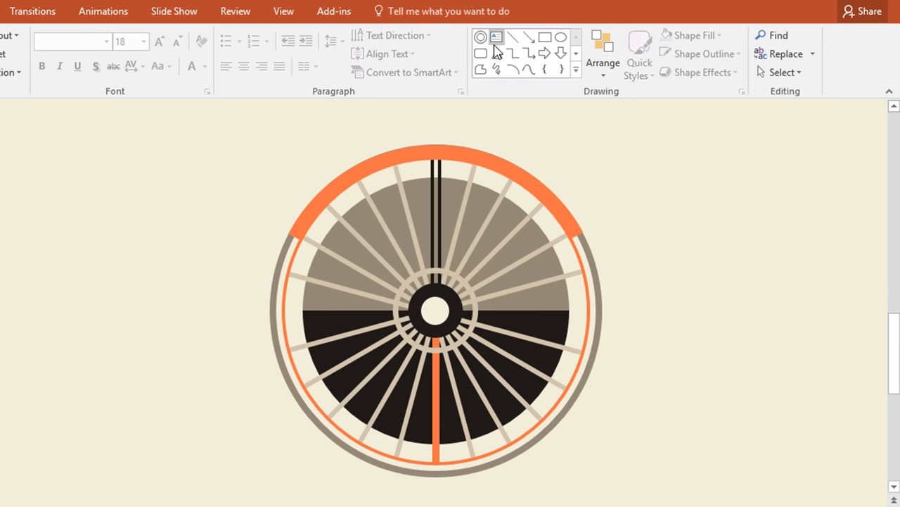
- Draw a donut centered on the hub, about 3.37" wide, with its hole fitted to the edge of the inner two-tone disc
drag(384, 228, 529, 408)
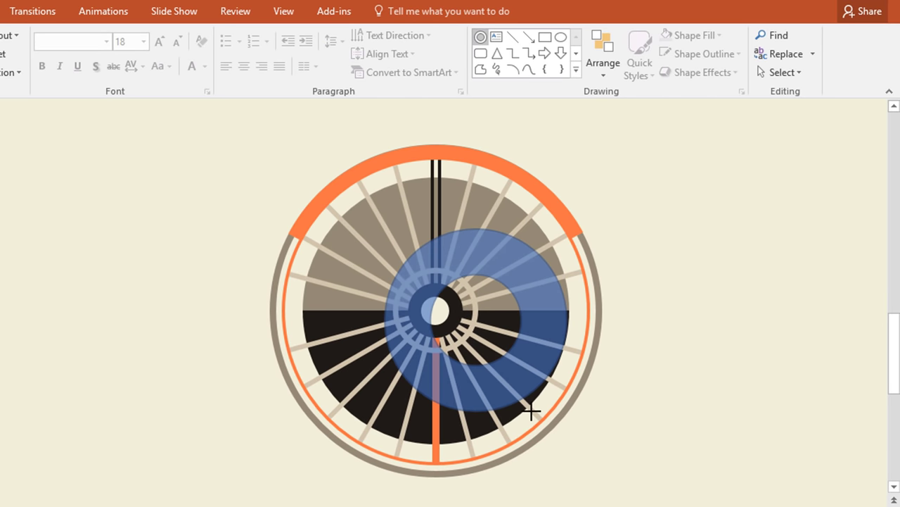
drag(412, 322, 409, 325)
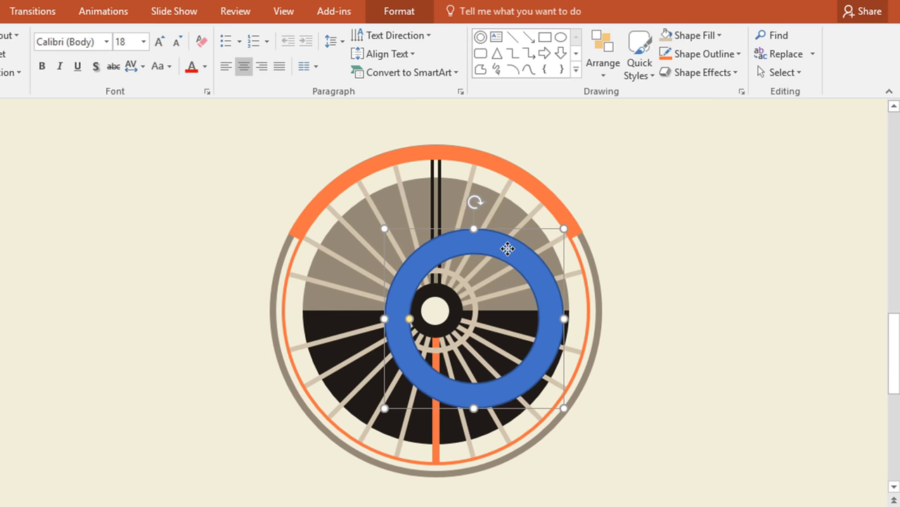
drag(507, 249, 473, 240)
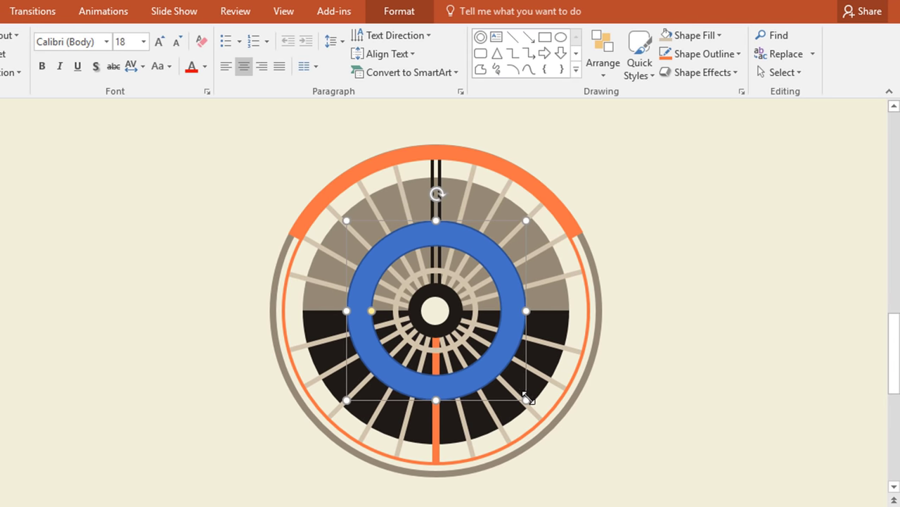
drag(527, 400, 586, 473)
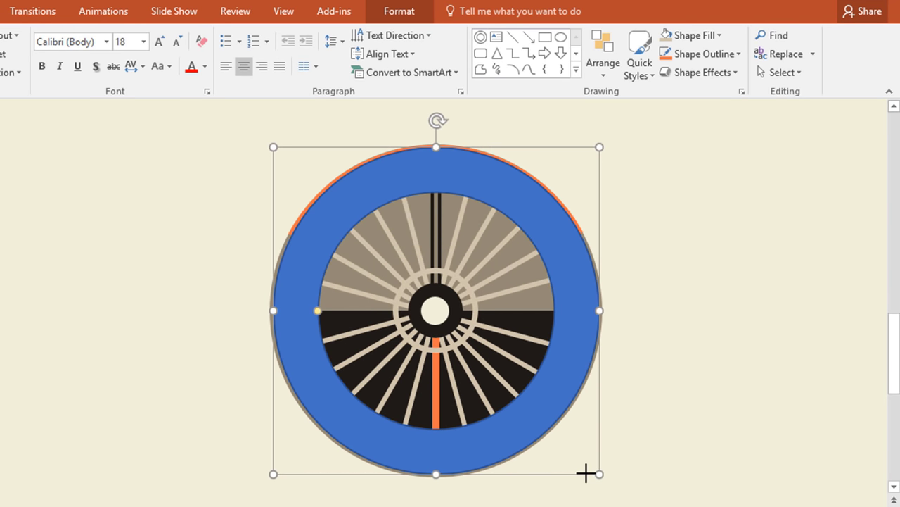
drag(319, 314, 304, 314)
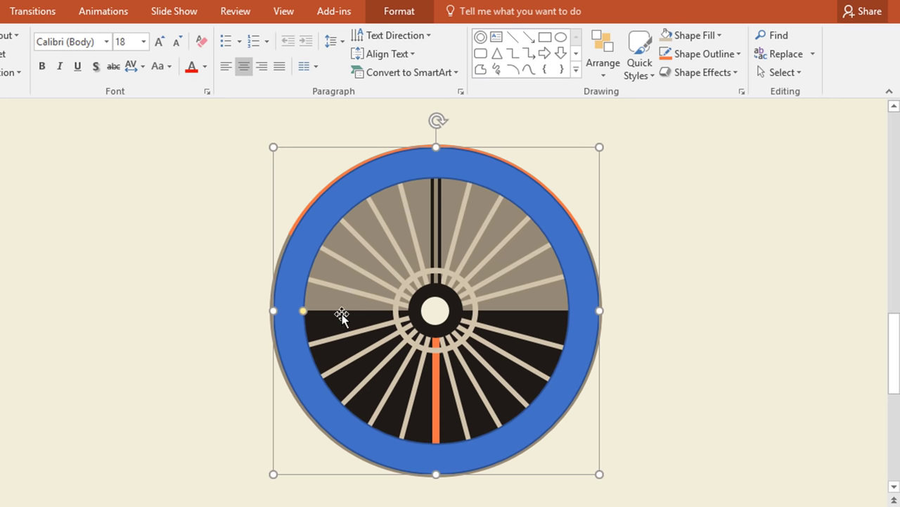
- Fill the new donut with the cream background color and remove its outline
click(398, 13)
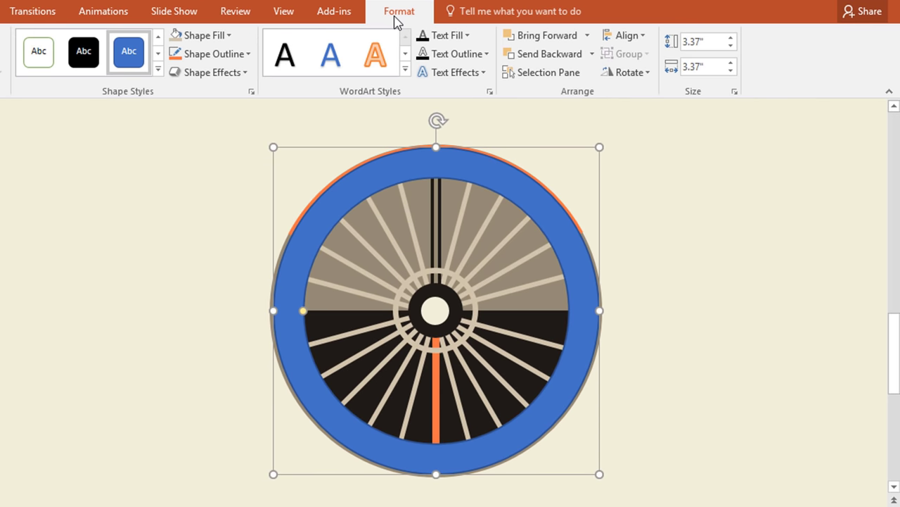
click(222, 40)
click(202, 195)
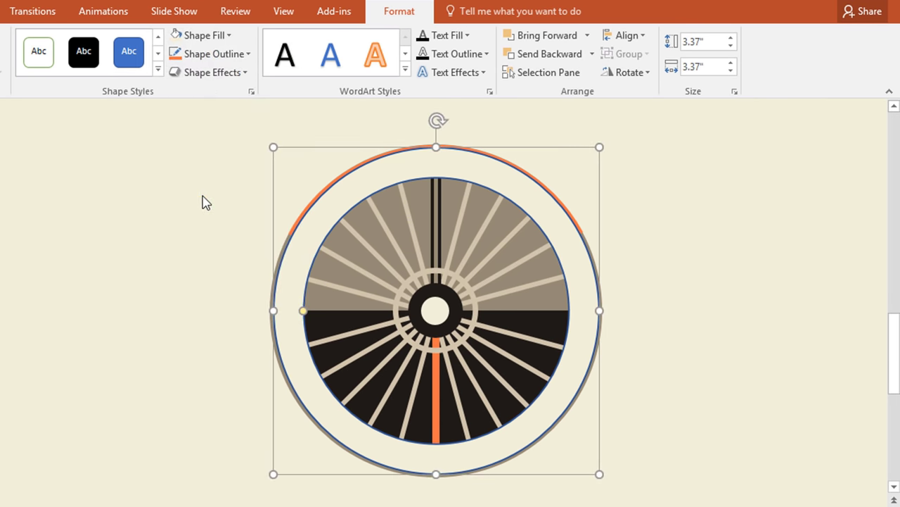
click(211, 55)
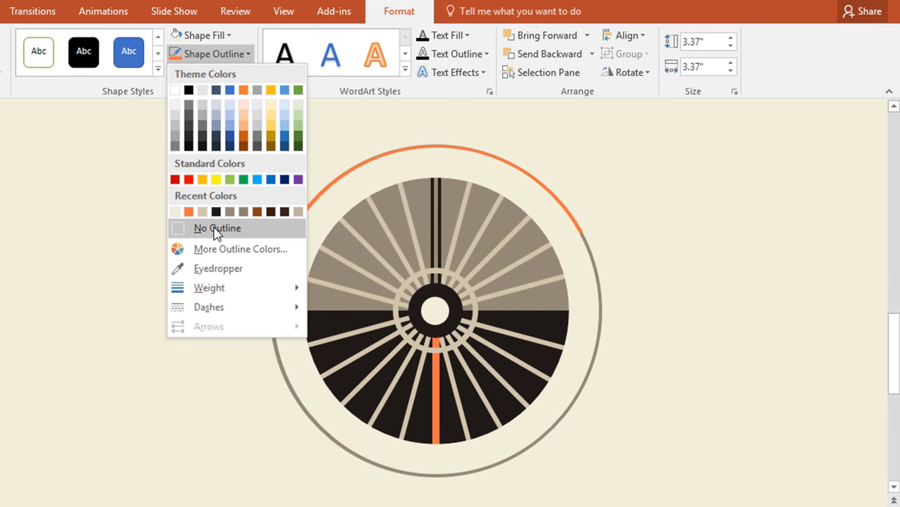
click(213, 231)
- Send the cream donut to the back, behind the rings and spokes
right_click(518, 176)
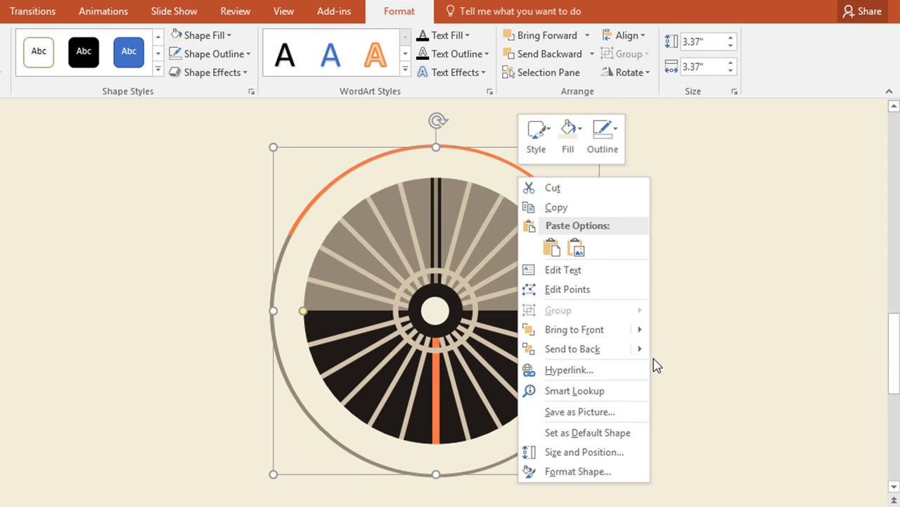
mouse_move(637, 352)
click(677, 358)
click(675, 364)
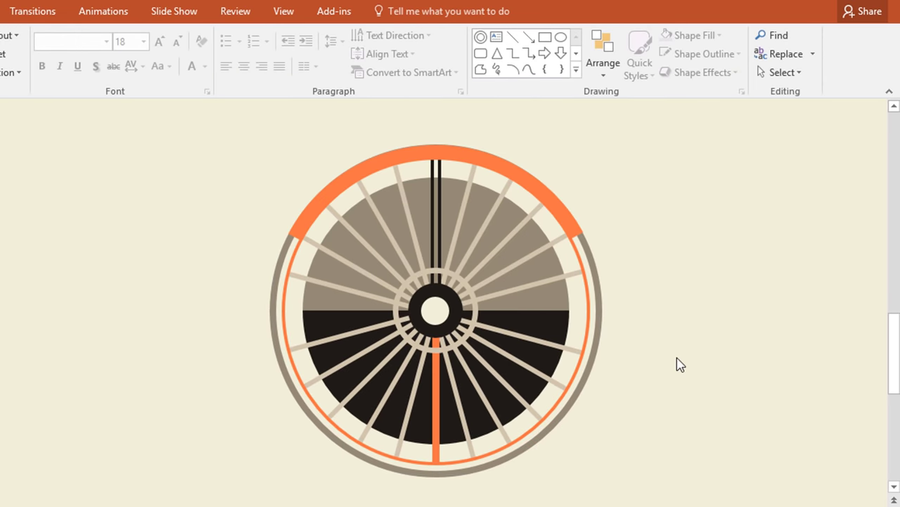
- Duplicate the complete wheel and place the copy beside it at the same height on the right half of the slide
scroll(674, 361, down, 2)
drag(638, 152, 239, 433)
scroll(367, 390, down, 2)
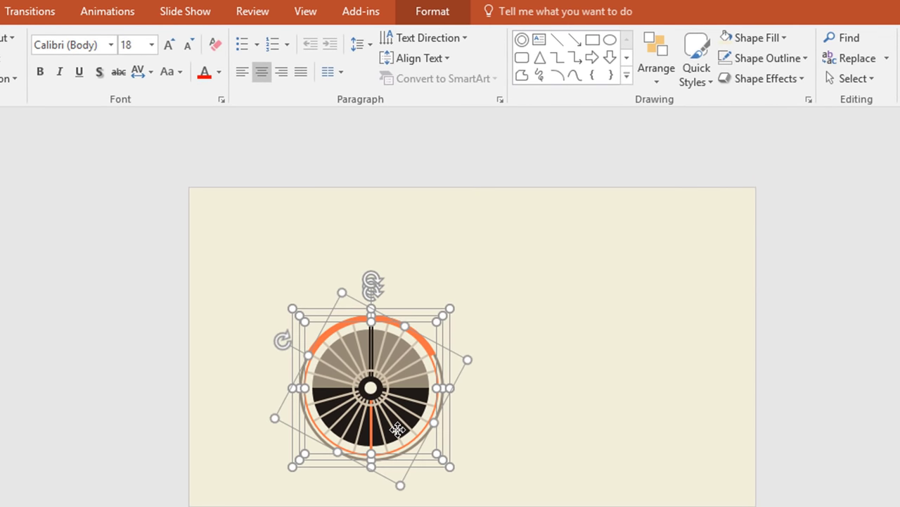
drag(389, 441, 592, 433)
key(Escape)
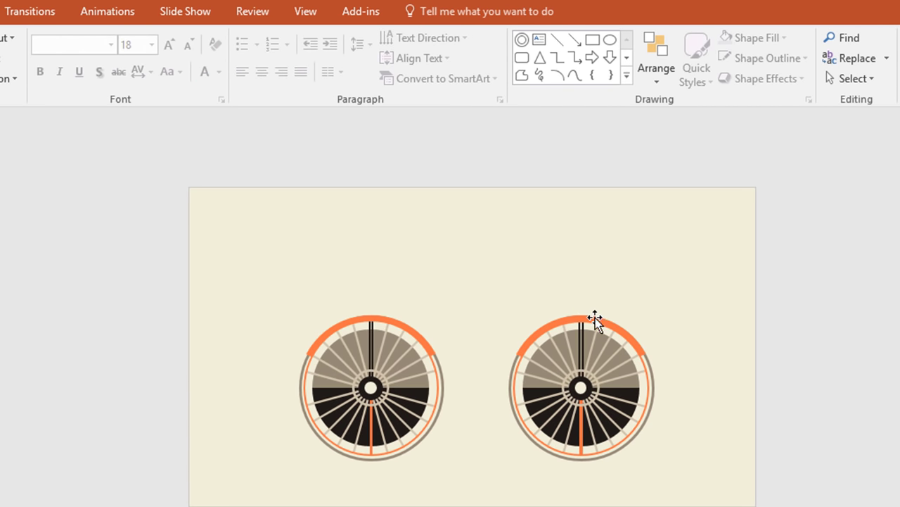
- Rotate the copied wheel's thick orange arc half a turn onto its lower rim and color the arc's outline near-black
click(596, 317)
ctrl+scroll(760, 444, up, 5)
drag(457, 262, 717, 456)
key(ctrl+Up)
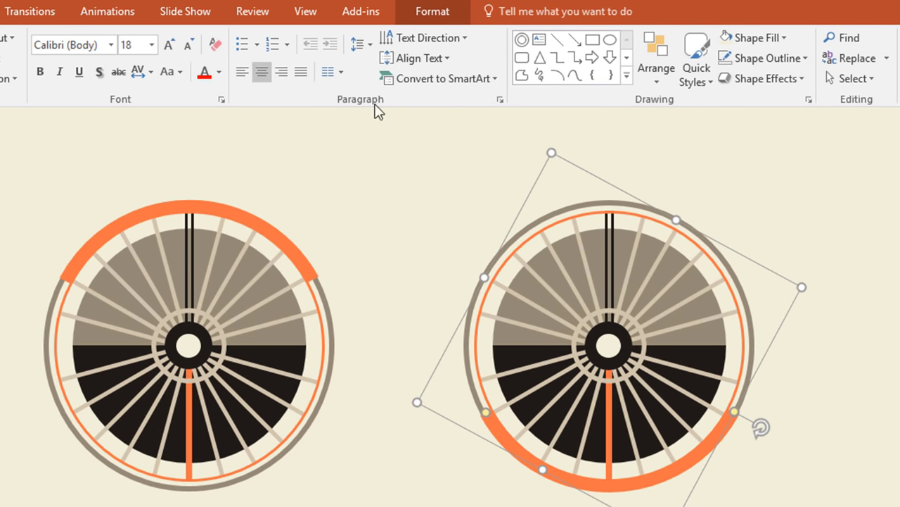
click(407, 21)
click(261, 59)
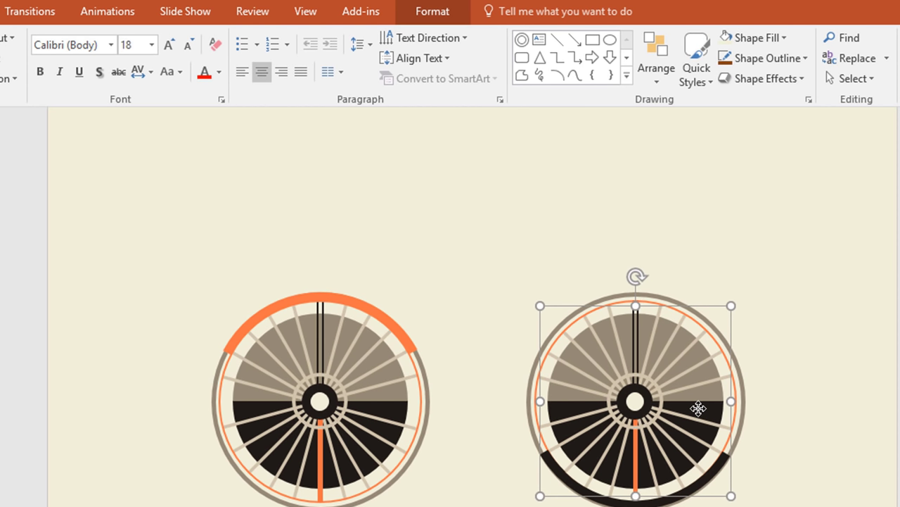
- Fill the lower half of the copied wheel's inner disc with orange
click(431, 11)
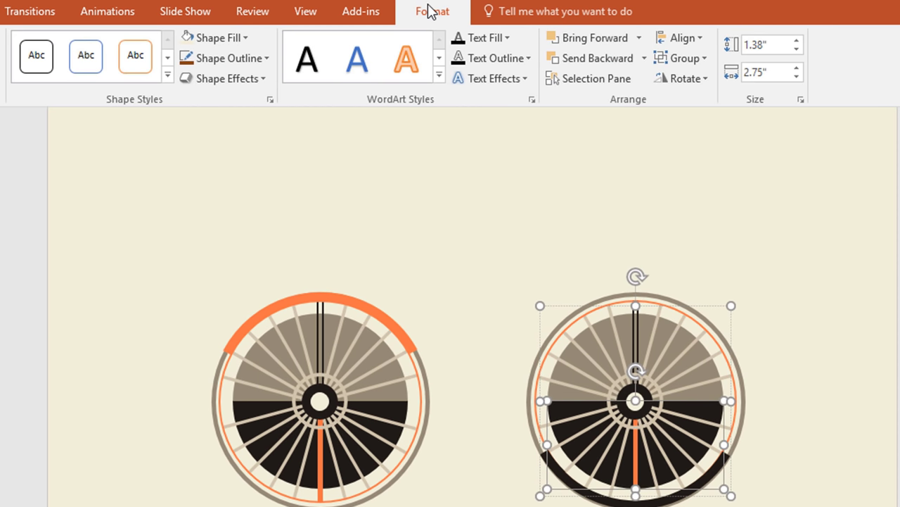
click(244, 39)
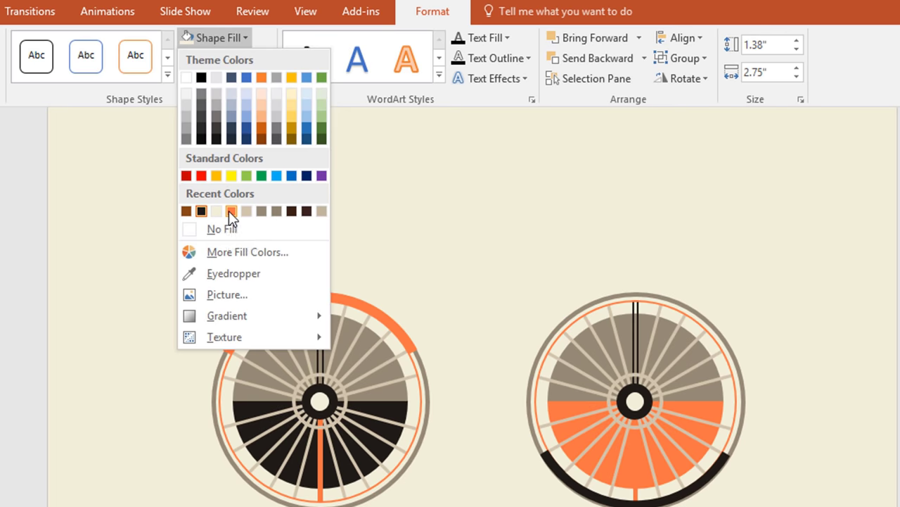
click(229, 211)
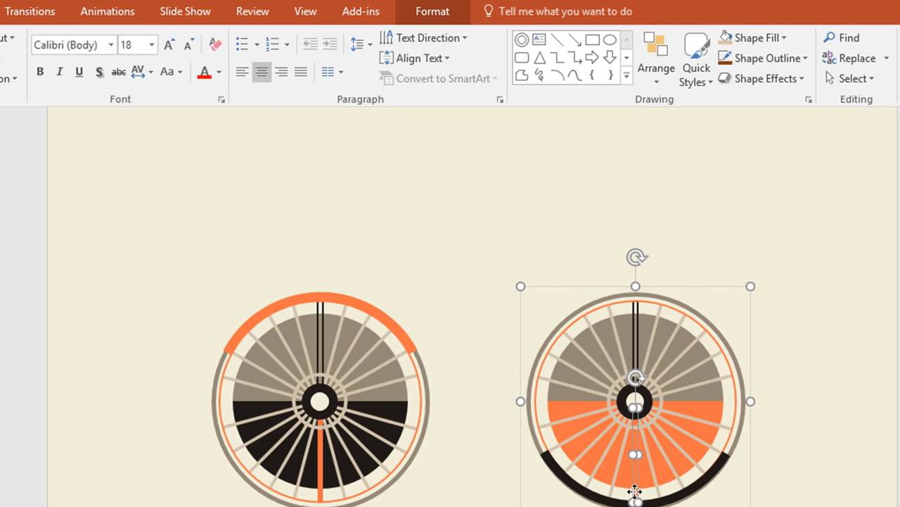
- Fill the copied wheel's lower bar near-black and color the outline of its twin upper bars orange
click(415, 15)
click(237, 38)
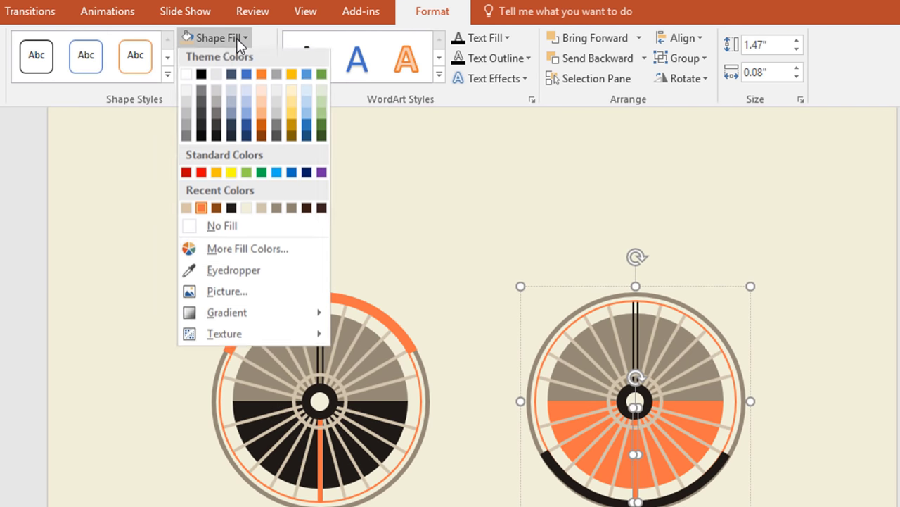
click(232, 213)
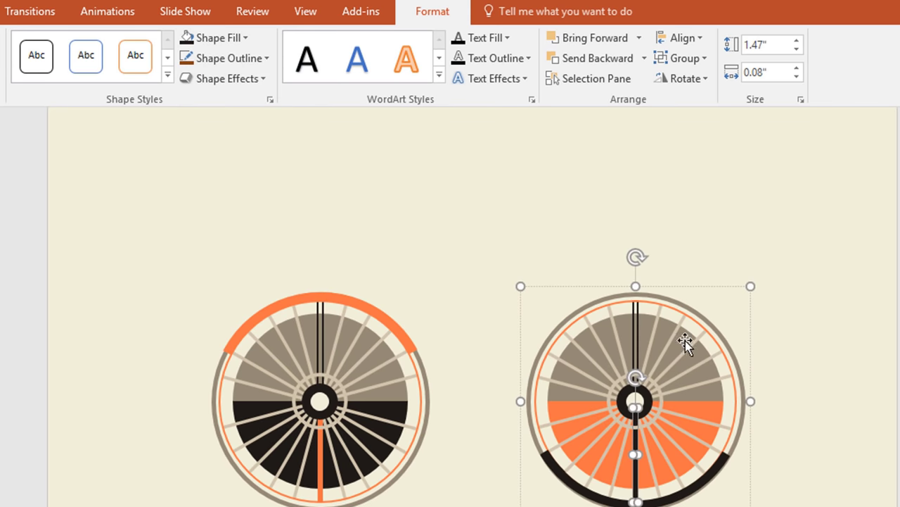
click(204, 59)
click(215, 230)
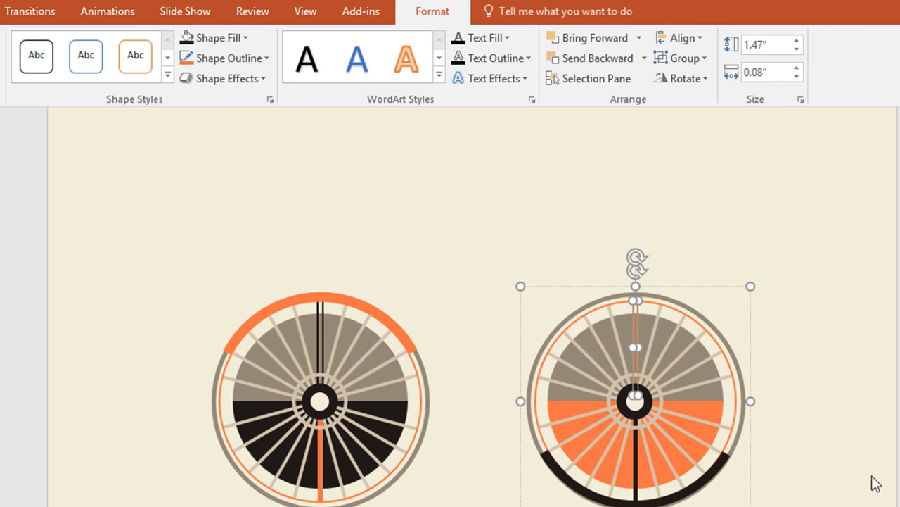
- Color the copied wheel's thin inner ring outline taupe and its outer ring outline orange
scroll(876, 484, up, 5)
click(252, 61)
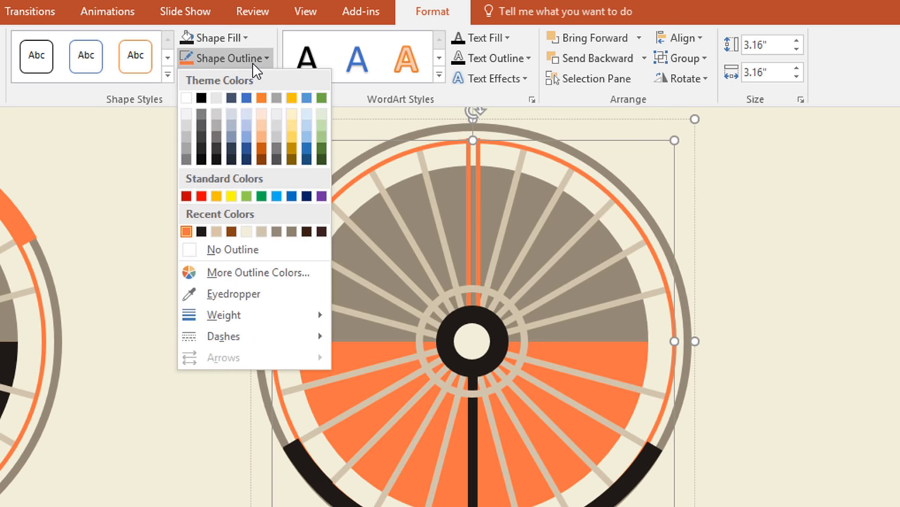
click(280, 234)
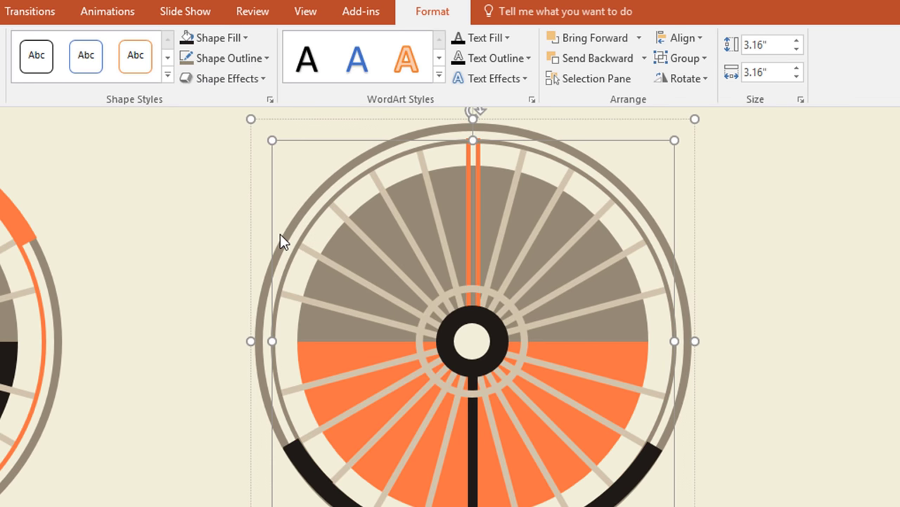
click(638, 205)
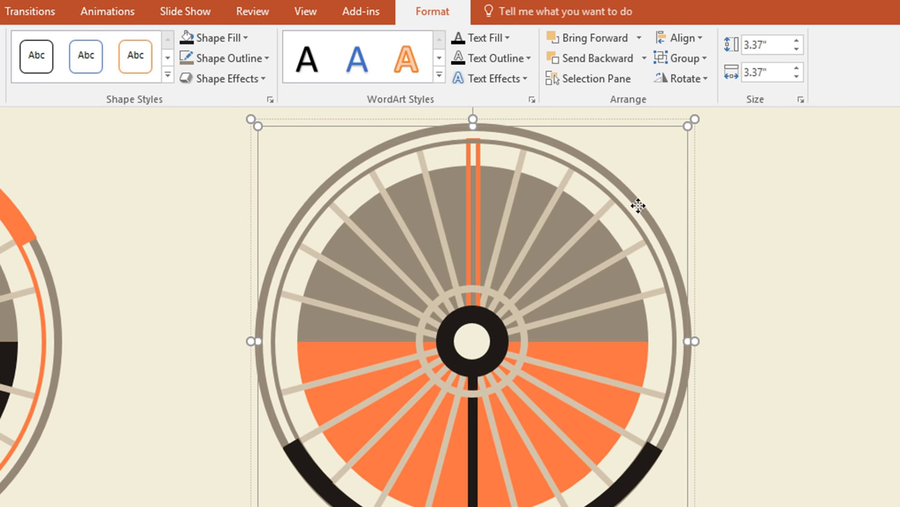
click(228, 61)
click(198, 233)
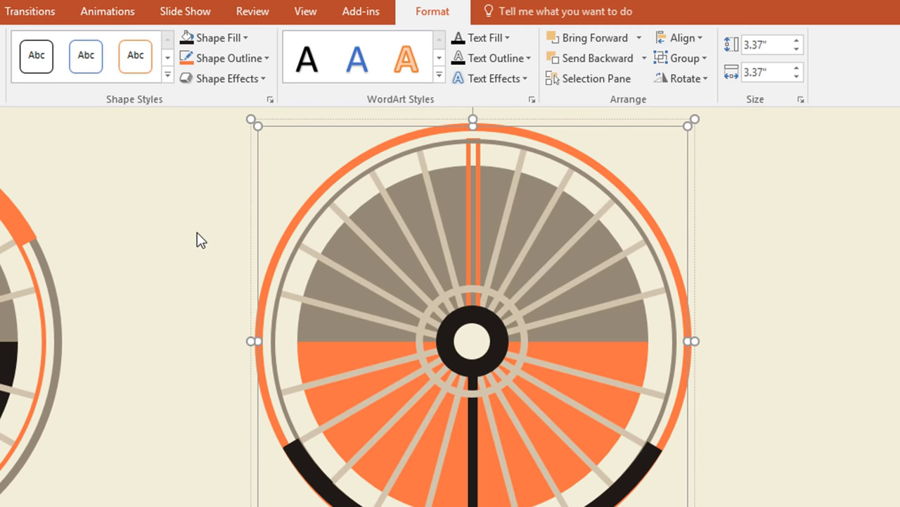
click(197, 240)
- Place two shortened copies of the first wheel's thick orange arc on the copied wheel's upper rim, one on each side
scroll(197, 240, down, 10)
click(357, 310)
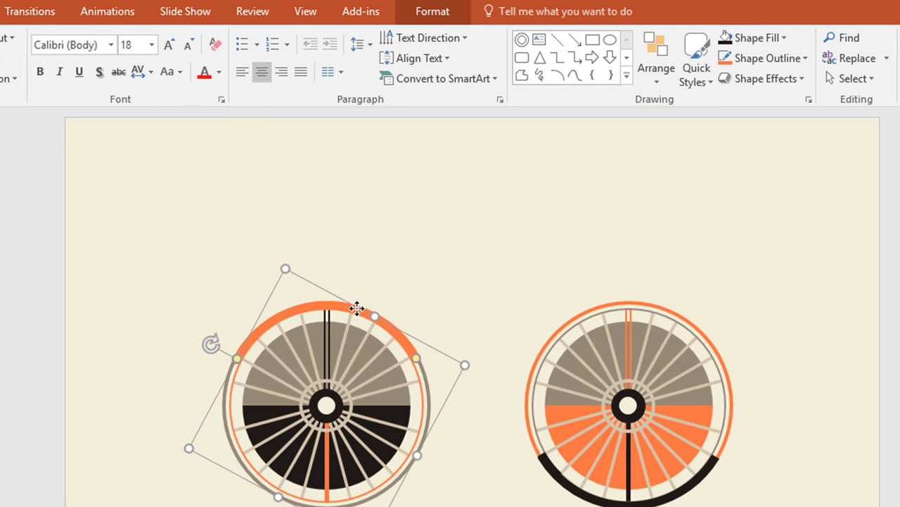
drag(356, 310, 655, 318)
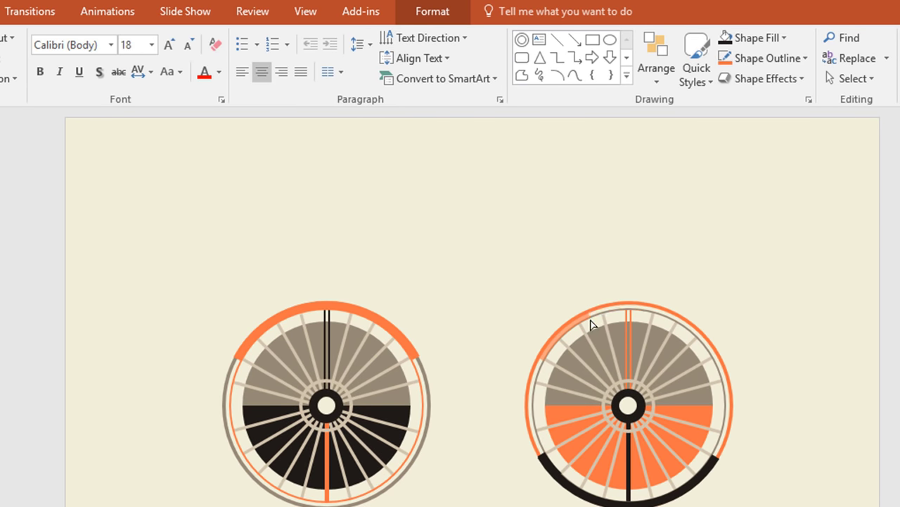
click(384, 327)
drag(305, 317, 597, 325)
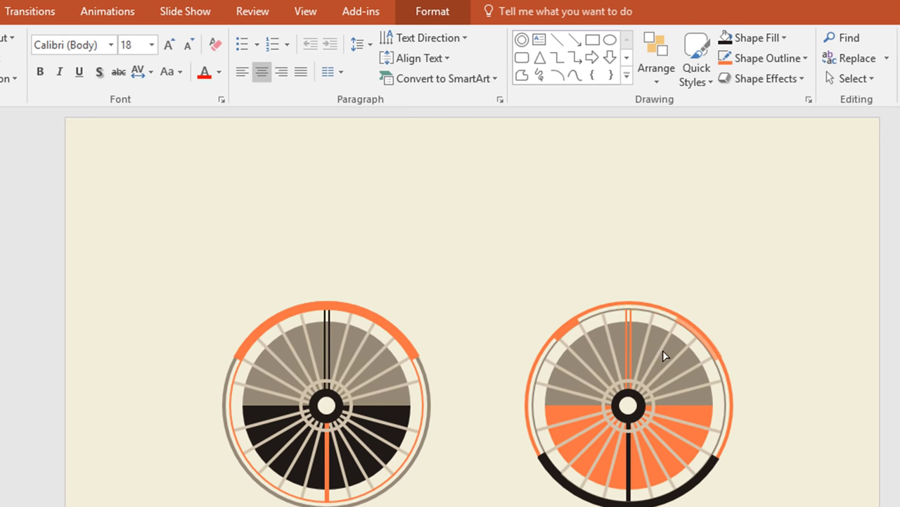
click(717, 357)
drag(720, 362, 699, 342)
- Group all the parts of each wheel into a single object
drag(821, 266, 467, 506)
scroll(791, 464, up, 4)
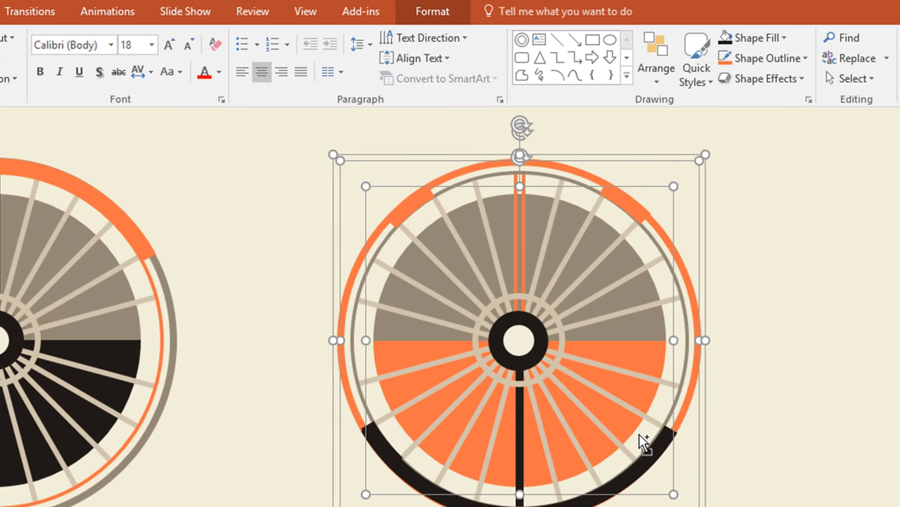
scroll(703, 435, down, 4)
drag(448, 246, 164, 505)
scroll(495, 480, up, 3)
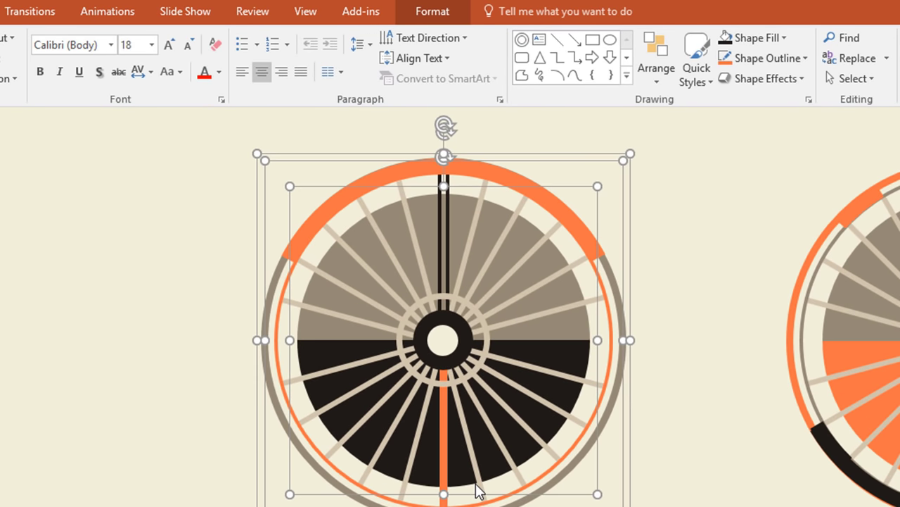
ctrl+click(480, 447)
key(ctrl+g)
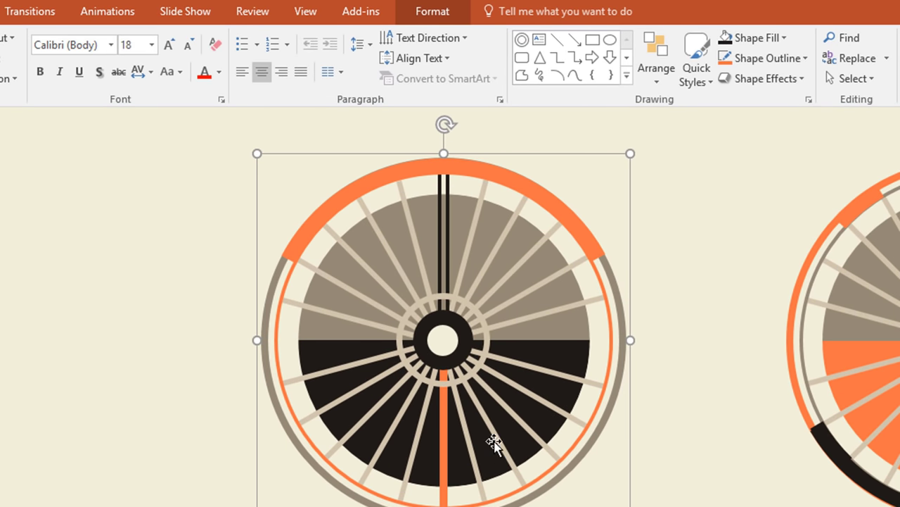
click(692, 432)
scroll(692, 432, down, 3)
scroll(693, 432, down, 1)
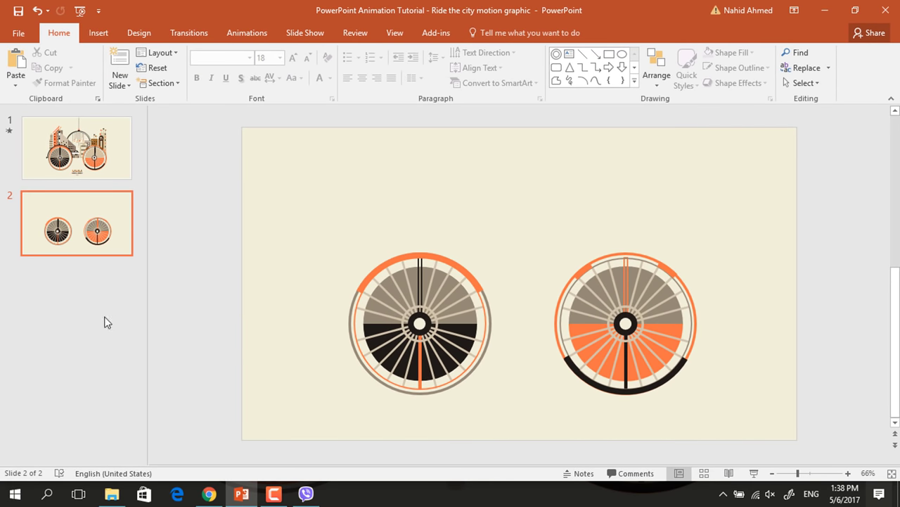
- Add a third, blank slide and draw an upright rectangle about 2.75" tall and 1.19" wide near its middle
right_click(67, 298)
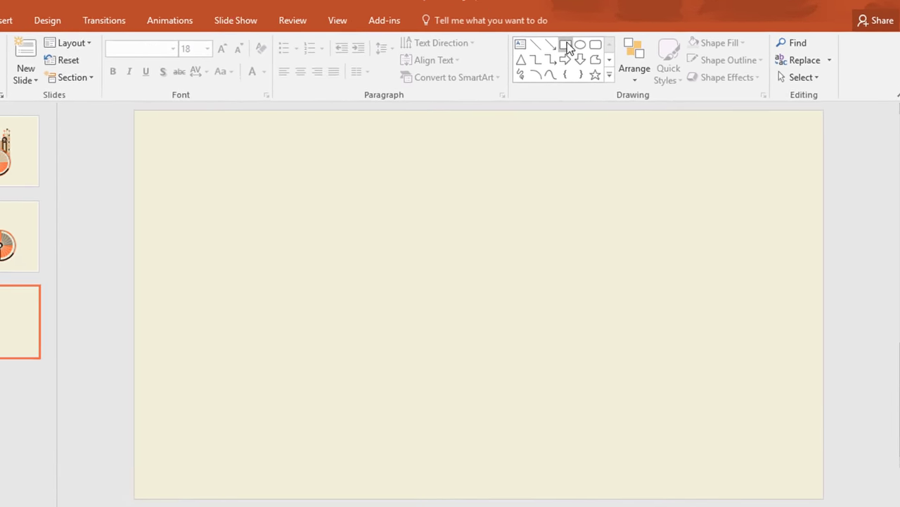
click(566, 44)
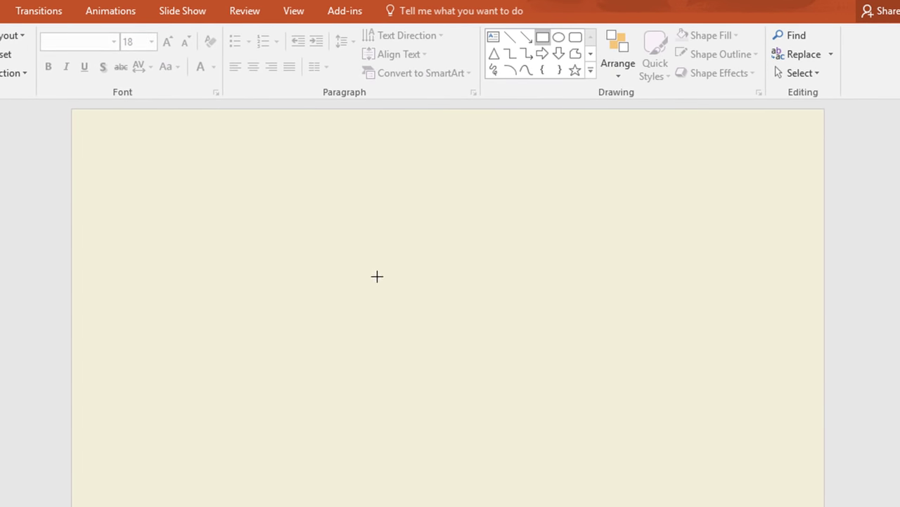
drag(377, 262, 445, 417)
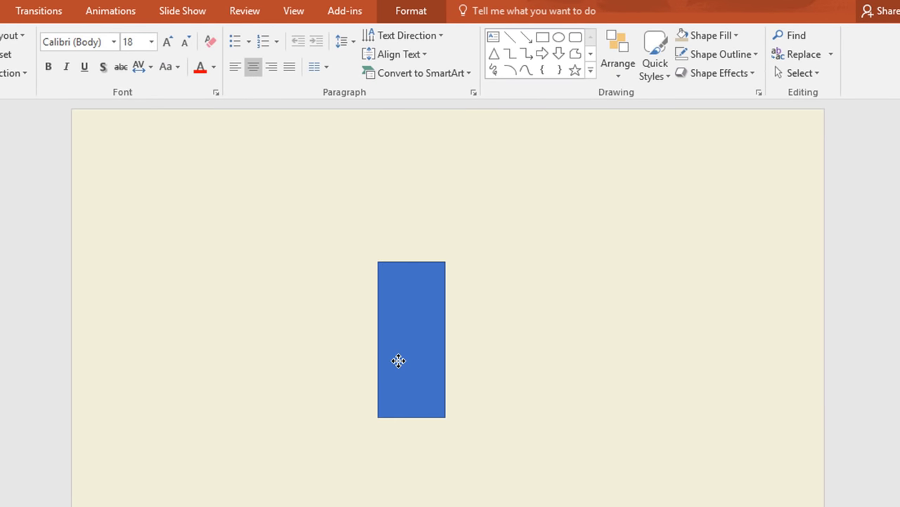
- Fill the upright rectangle with taupe and remove its outline
click(396, 13)
click(238, 37)
click(196, 203)
click(246, 55)
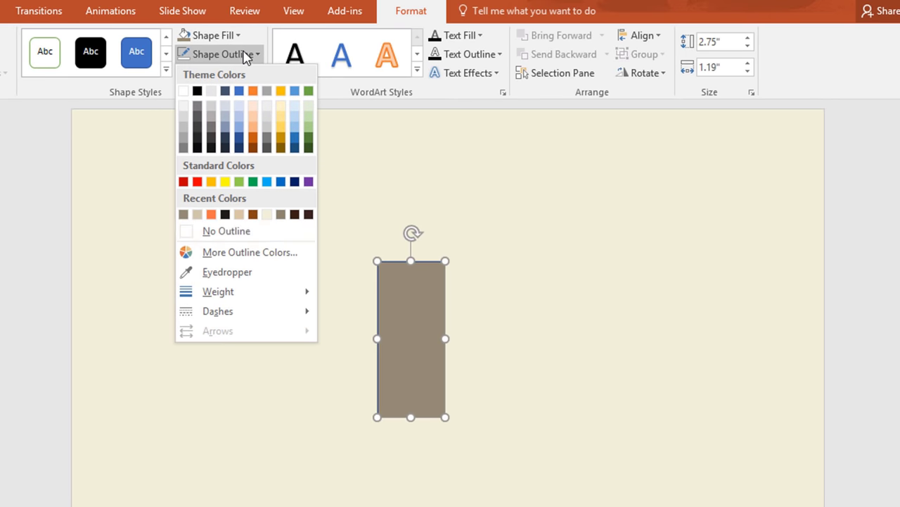
click(247, 232)
- Duplicate the rectangle, rotate the copy diagonally over the original's upper end, and subtract it to cut a slanted roof
key(ctrl+d)
drag(441, 343, 432, 288)
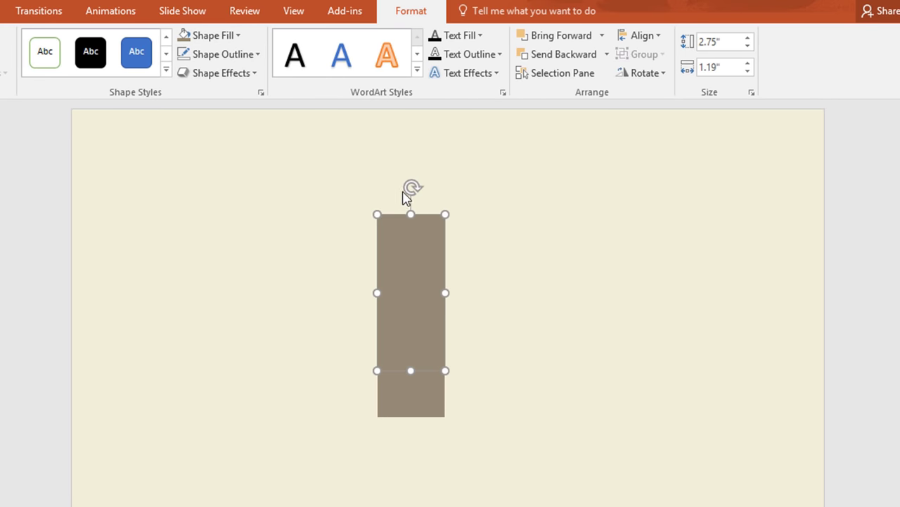
drag(411, 188, 332, 223)
drag(385, 286, 406, 261)
shift+click(420, 354)
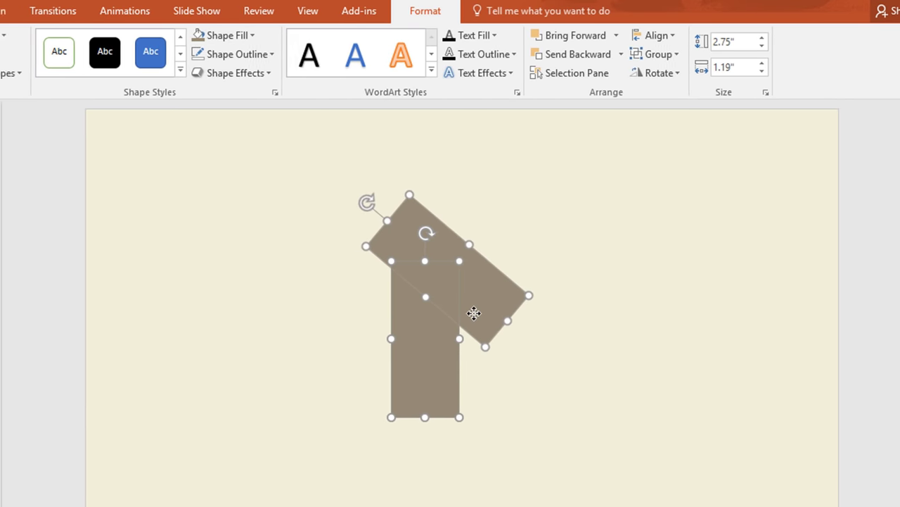
click(16, 71)
click(0, 176)
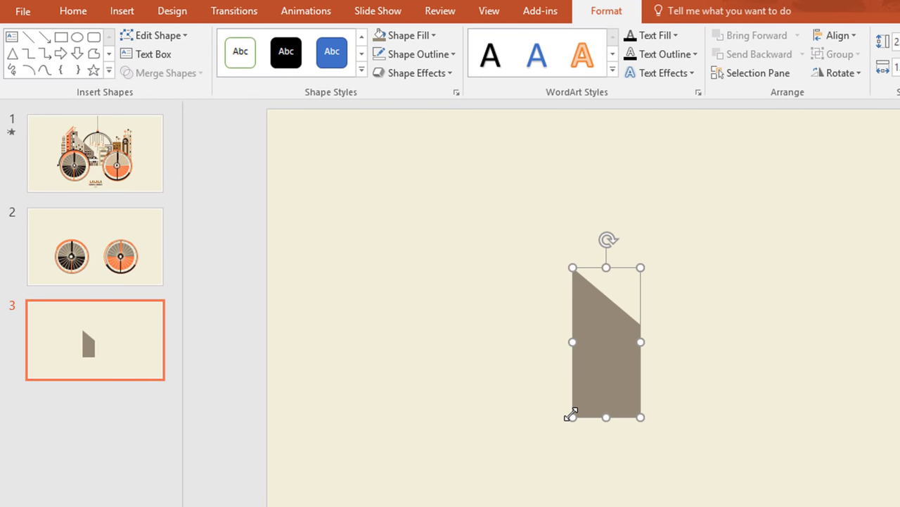
- Duplicate the slanted building up and to the left so the roofs form one slope, and fill the copy light beige
key(ctrl+d)
drag(619, 405, 556, 327)
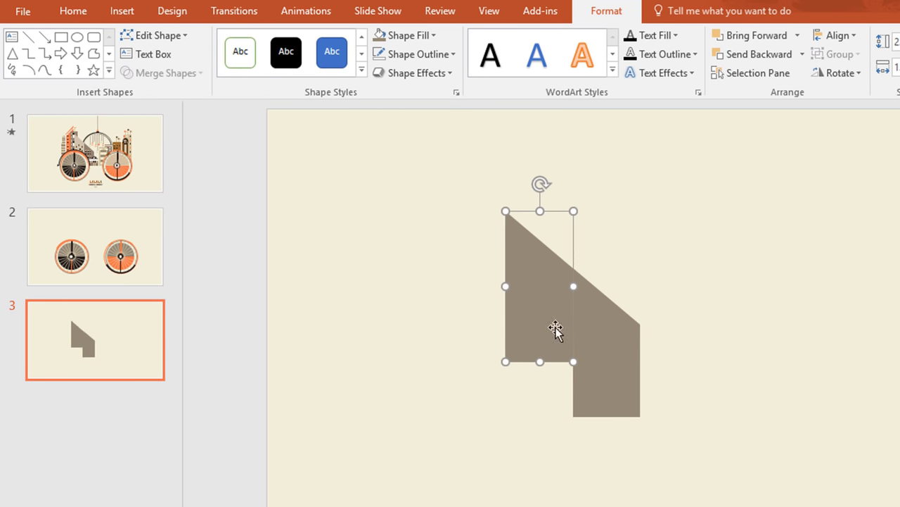
click(429, 36)
click(394, 198)
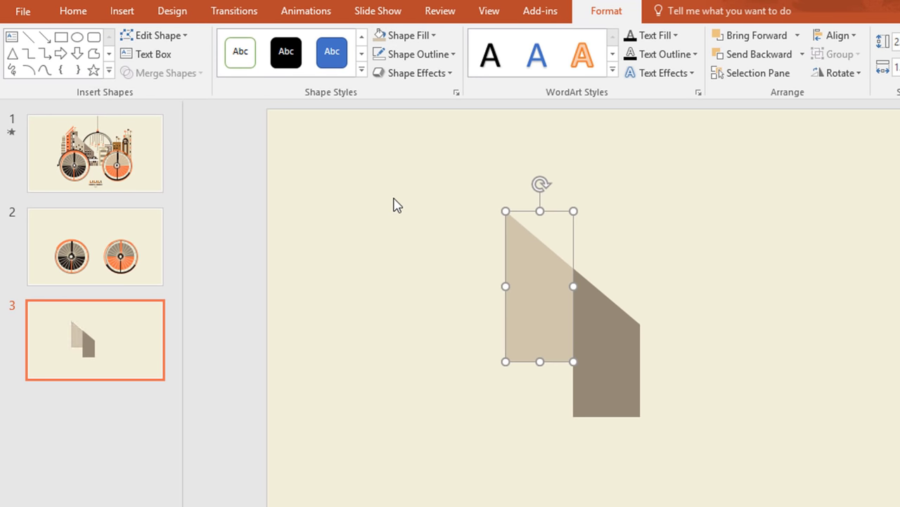
click(725, 387)
- Draw a wide rectangle as a base across the foot of the slanted buildings, filled taupe without an outline
drag(508, 356, 690, 417)
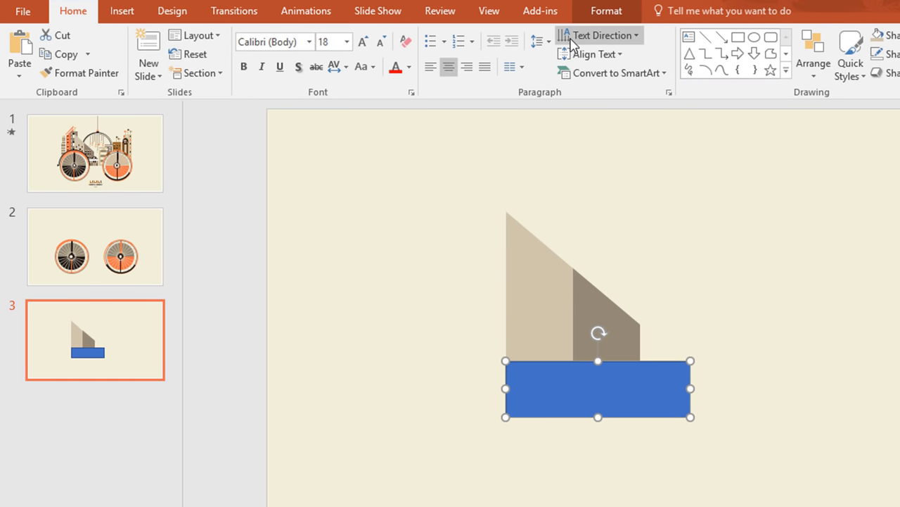
click(606, 10)
click(428, 35)
click(395, 198)
click(441, 57)
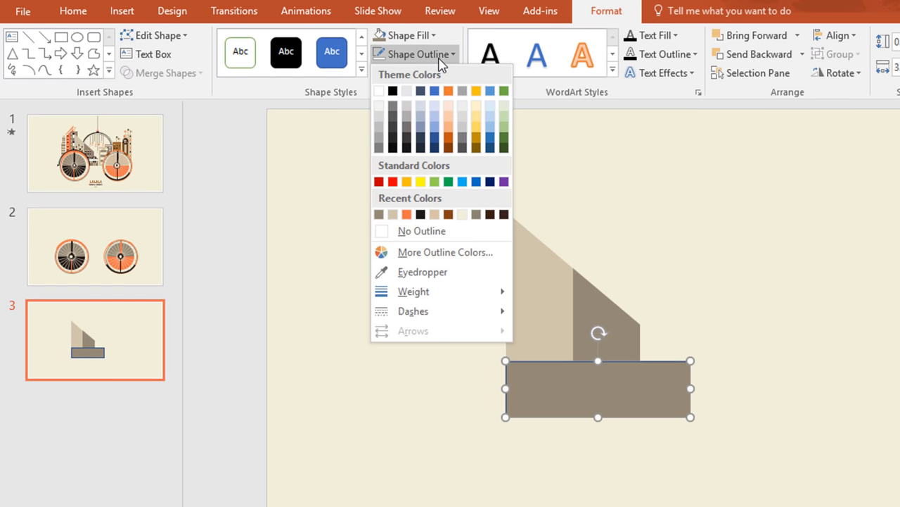
click(422, 231)
click(822, 470)
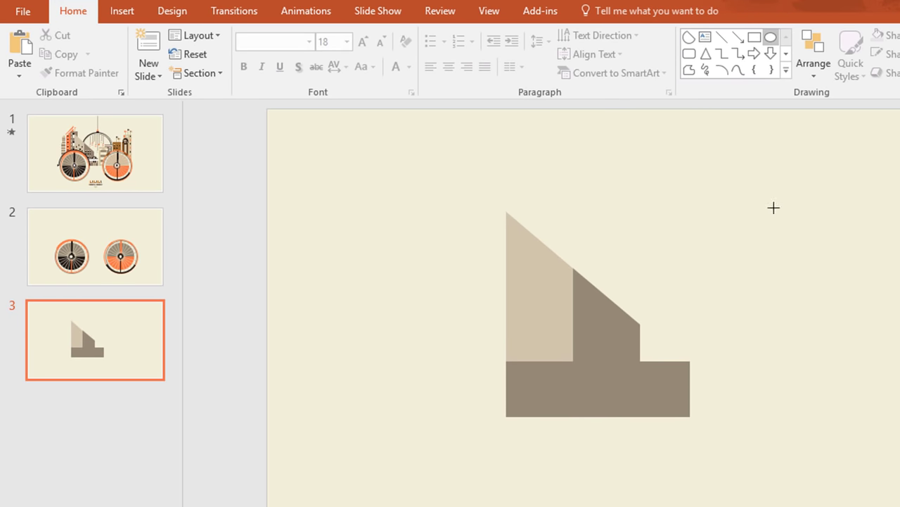
- Draw a circle with a rectangle over its lower half and subtract the rectangle to leave a half circle
drag(714, 278, 753, 270)
drag(676, 328, 653, 328)
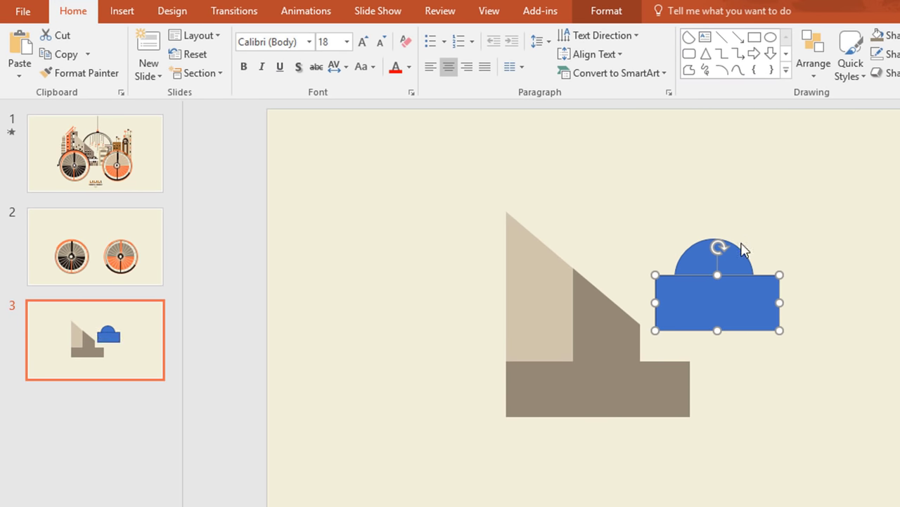
shift+click(743, 249)
click(607, 11)
click(162, 73)
click(188, 173)
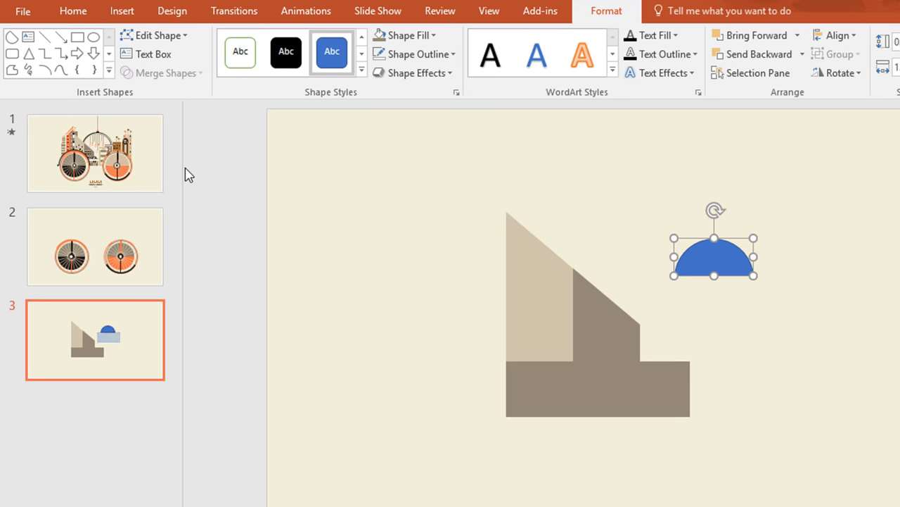
- Fill the half circle taupe without an outline and set it, scaled down, on the base beside the slanted building
click(406, 35)
click(378, 195)
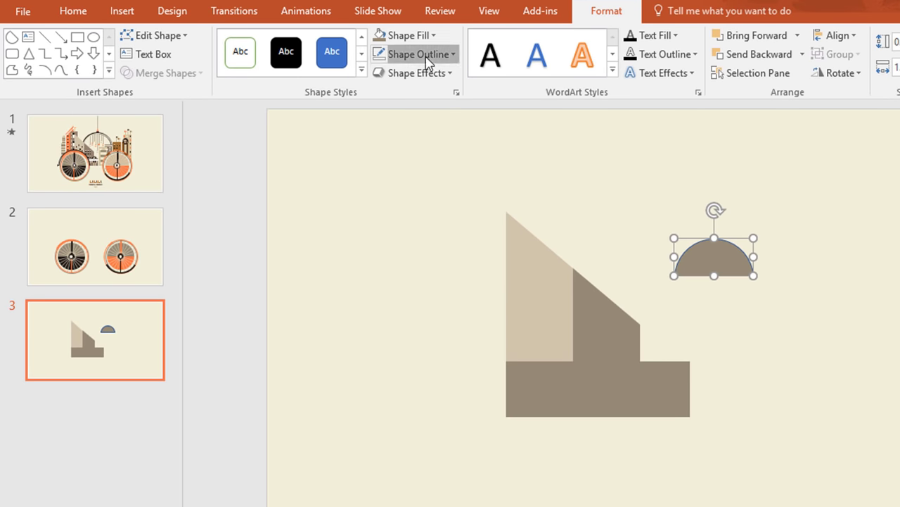
click(419, 55)
click(448, 233)
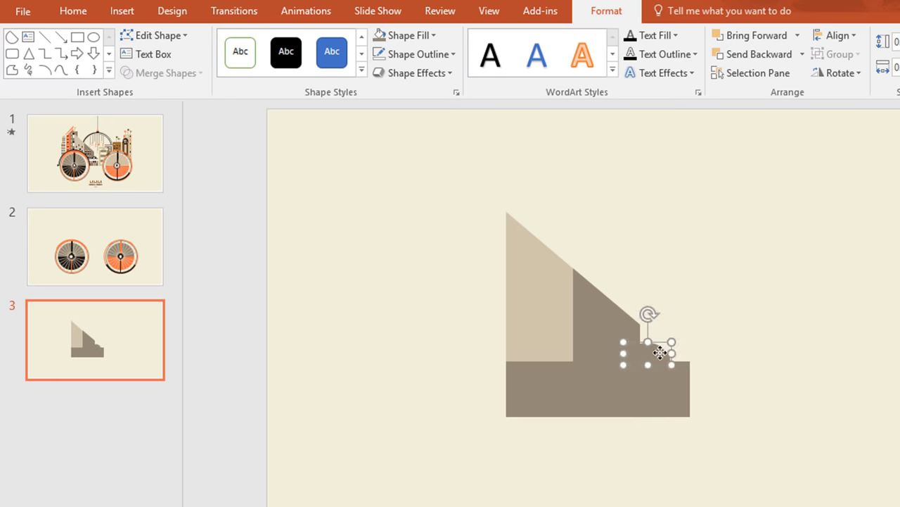
- Fill the small upright rectangle on the base light beige and duplicate it, filling a copy dark brown, as doorway pieces
click(607, 11)
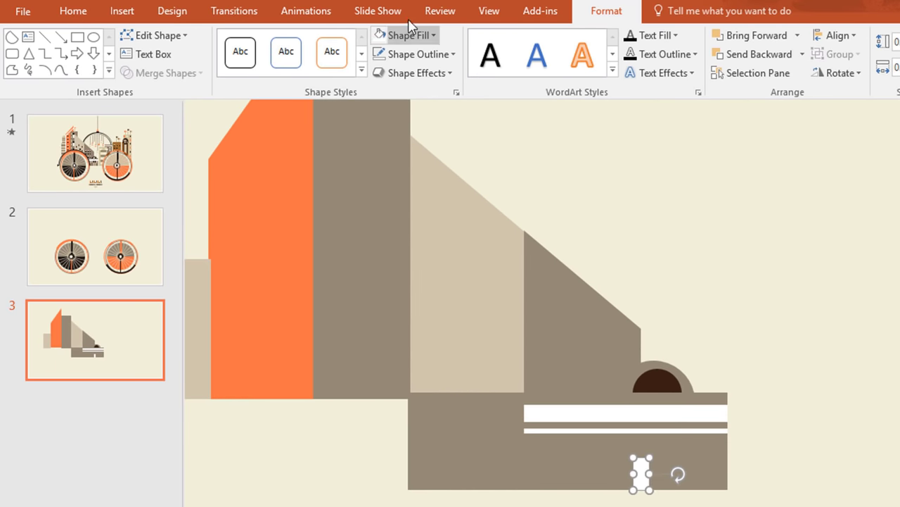
click(411, 35)
click(381, 195)
key(ctrl+d)
drag(745, 437, 697, 408)
click(416, 37)
click(432, 194)
key(ctrl+d)
click(697, 440)
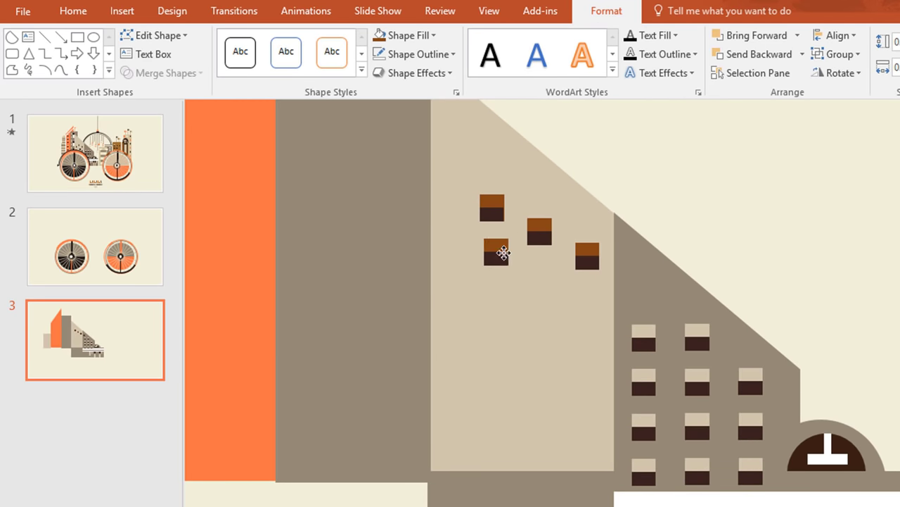
- Duplicate the brown and dark-brown windows and scatter the copies over the beige slanted building
drag(446, 238, 457, 284)
key(ctrl+d)
key(ctrl+d)
key(ctrl+d)
drag(492, 207, 535, 422)
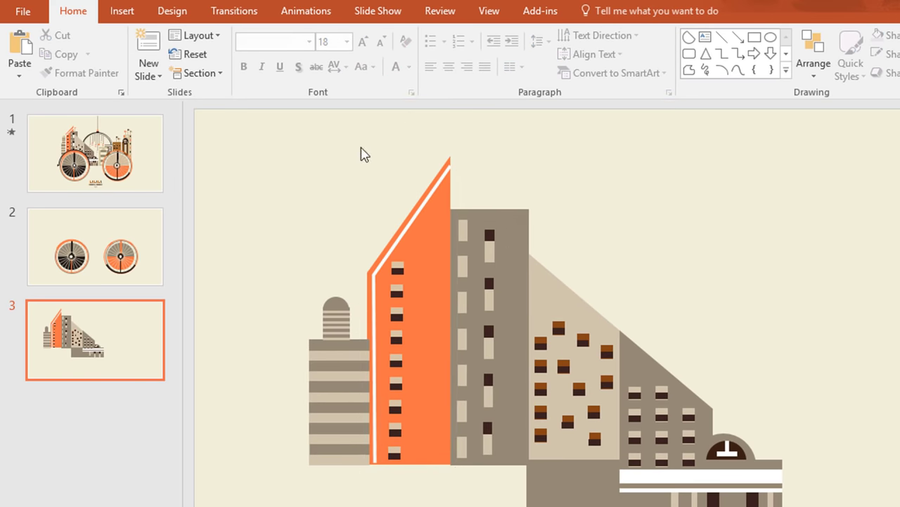
- Move the taupe tower, orange tower and striped building closer together so they overlap behind the beige slanted building
click(520, 218)
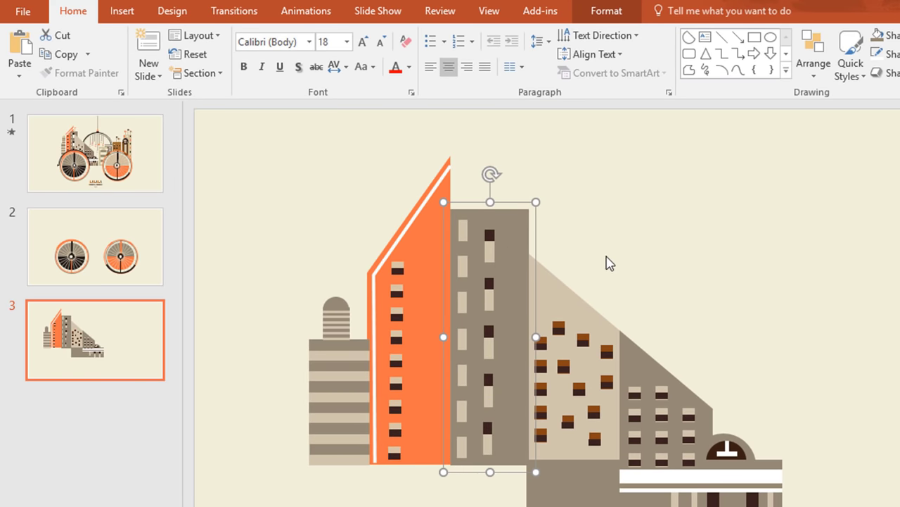
drag(493, 367, 539, 359)
drag(525, 203, 531, 230)
drag(398, 316, 441, 316)
drag(465, 386, 501, 386)
drag(486, 151, 485, 159)
drag(479, 280, 473, 280)
drag(322, 379, 422, 370)
scroll(423, 371, down, 3)
- Duplicate the taupe base block, turn it upright and place it as a new building to the right of the base
click(579, 398)
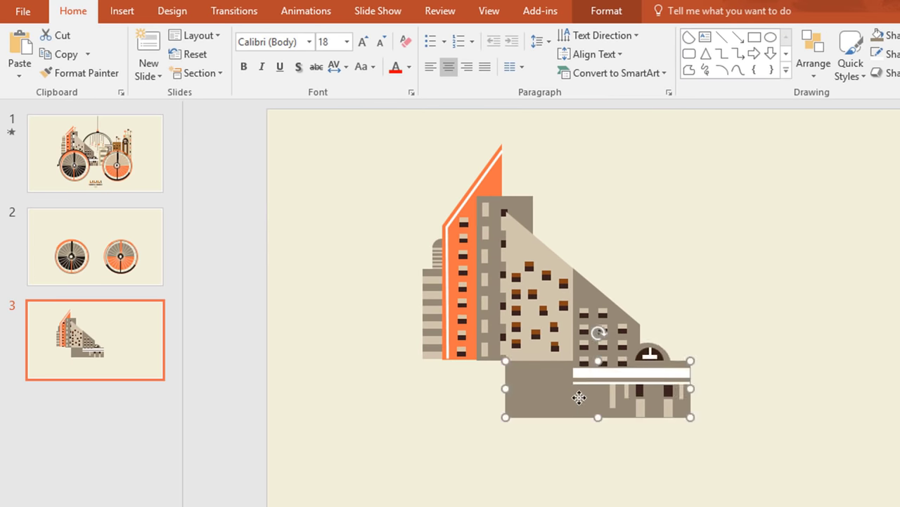
drag(579, 398, 657, 377)
drag(675, 313, 732, 369)
drag(703, 421, 760, 387)
drag(757, 235, 765, 288)
scroll(766, 287, up, 5)
- Add a white horizontal bar to the new building and duplicate it into a vertical stack of six evenly spaced bars
drag(652, 408, 821, 440)
drag(897, 440, 866, 443)
drag(854, 441, 848, 412)
key(ctrl+d)
key(ctrl+d)
key(ctrl+d)
key(ctrl+d)
key(Escape)
- Fill every second bar beige and add thin white strips along the new building's upper edge
click(828, 414)
shift+click(831, 353)
shift+click(831, 294)
click(870, 324)
drag(870, 324, 852, 264)
drag(857, 273, 814, 256)
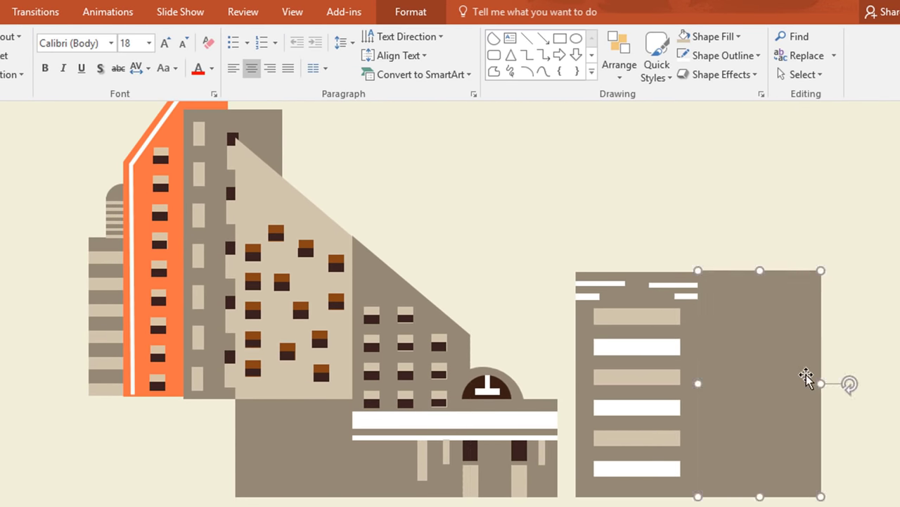
- Make the adjacent taupe block a narrower tower rising above the striped building, and fill the striped building tan
drag(821, 383, 788, 383)
drag(743, 270, 788, 257)
click(743, 317)
click(411, 12)
click(236, 35)
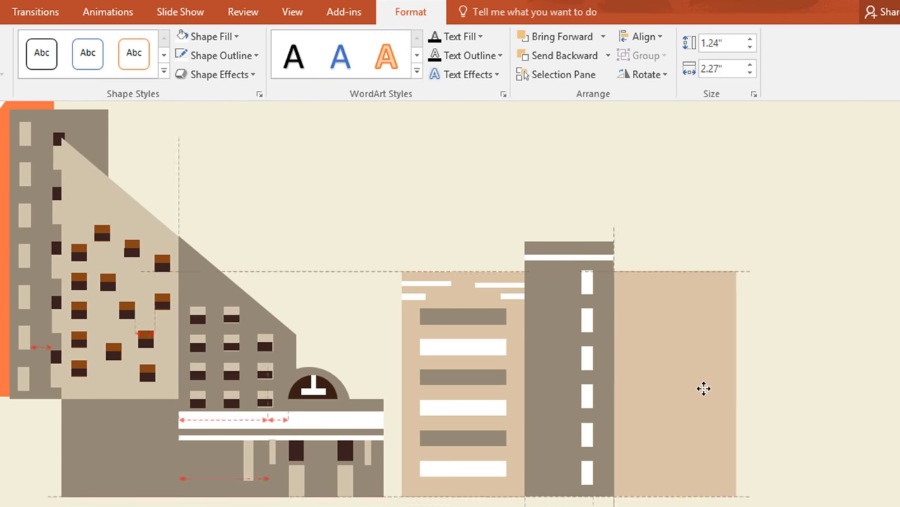
- Enlarge the third block into a wide brown building and add three columns of eight beige and dark-brown windows
drag(703, 388, 798, 217)
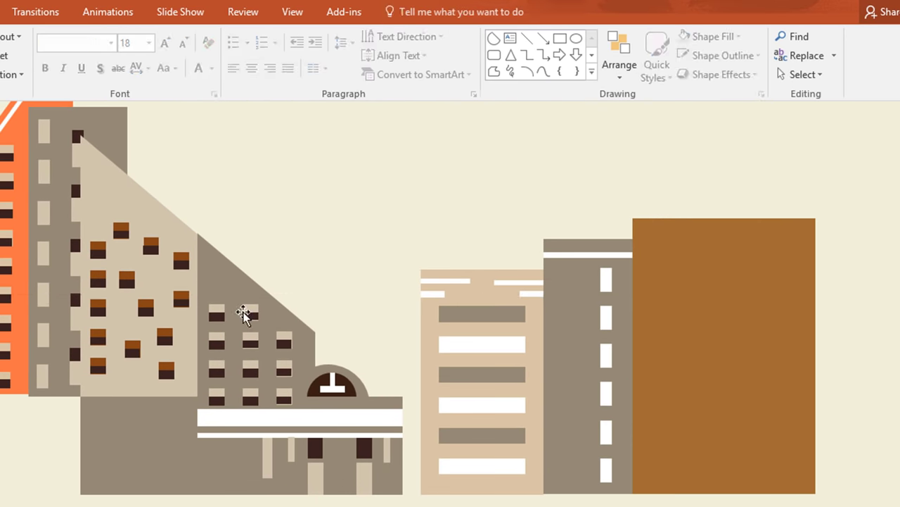
drag(243, 314, 654, 250)
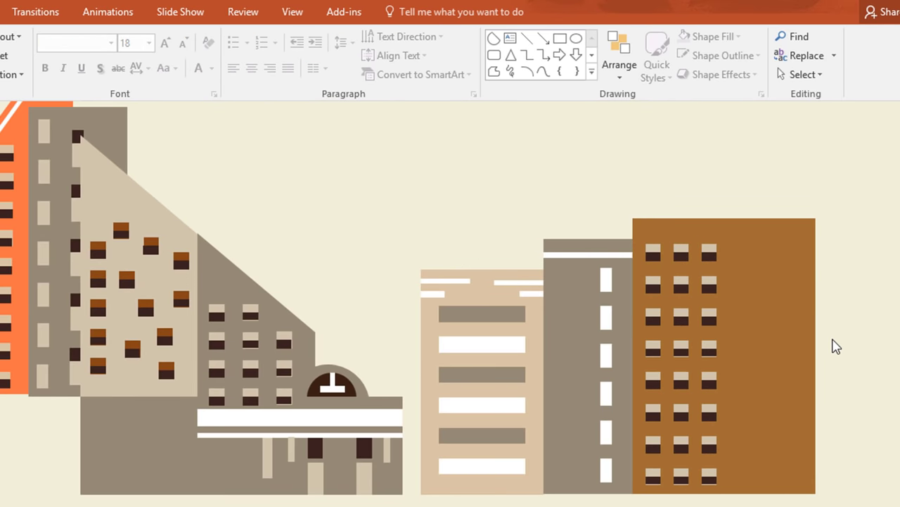
- Add two full-height white vertical strips to the brown building using a copied white window, and fill the second dark brown
click(604, 278)
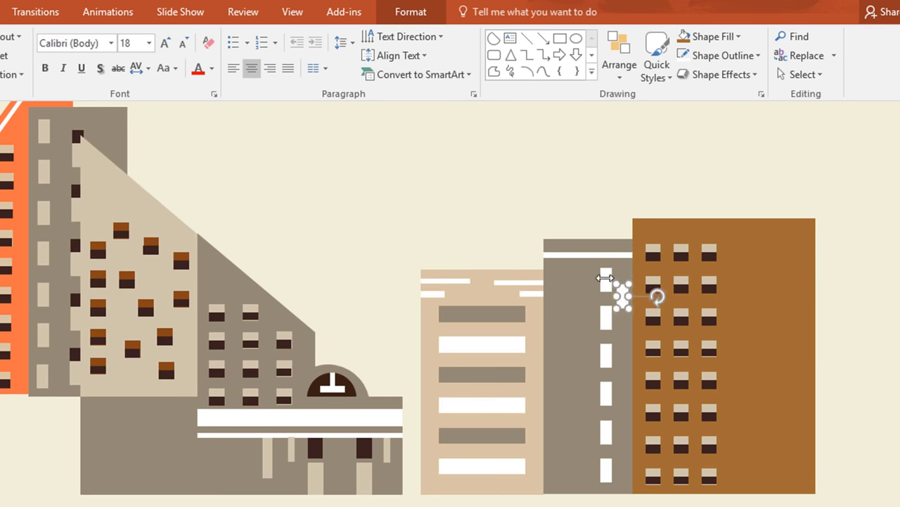
drag(734, 241, 752, 308)
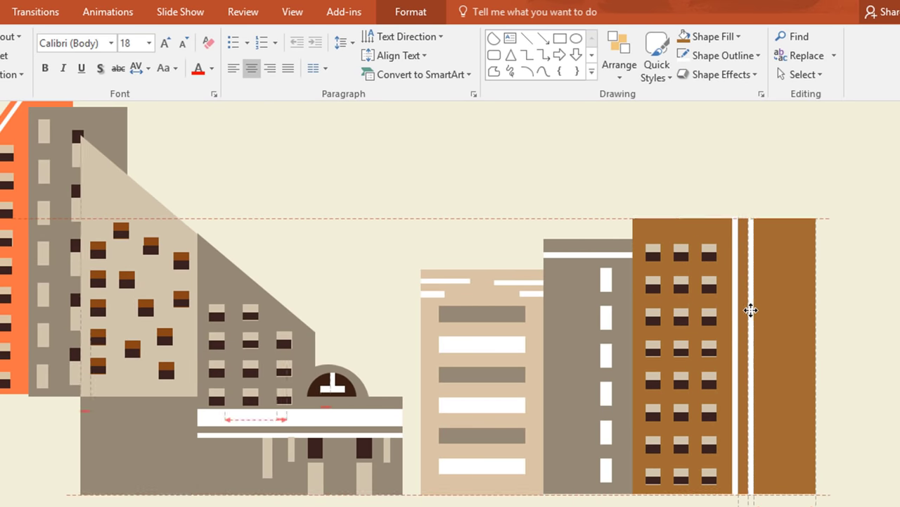
click(401, 19)
click(237, 36)
click(280, 195)
- Copy the dark strip near the brown building's right edge and fill the gap between both with a tan panel 0.41" wide
drag(753, 263, 800, 263)
drag(760, 356, 800, 356)
click(236, 36)
click(212, 195)
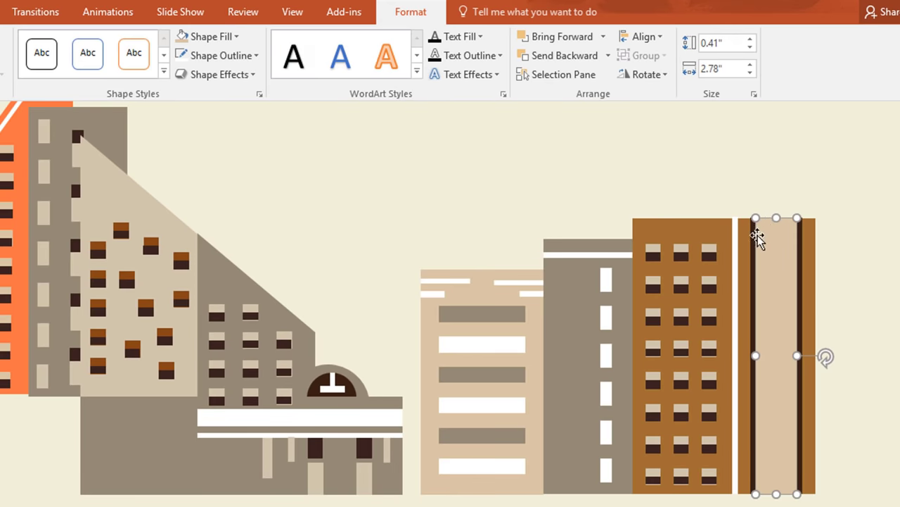
- Add a dark-brown circle about 0.56" across atop the tan panel and place a tan half circle inside it
click(575, 38)
mouse_move(729, 173)
mouse_down()
mouse_move(783, 227)
mouse_move(781, 218)
mouse_up()
click(411, 12)
click(236, 36)
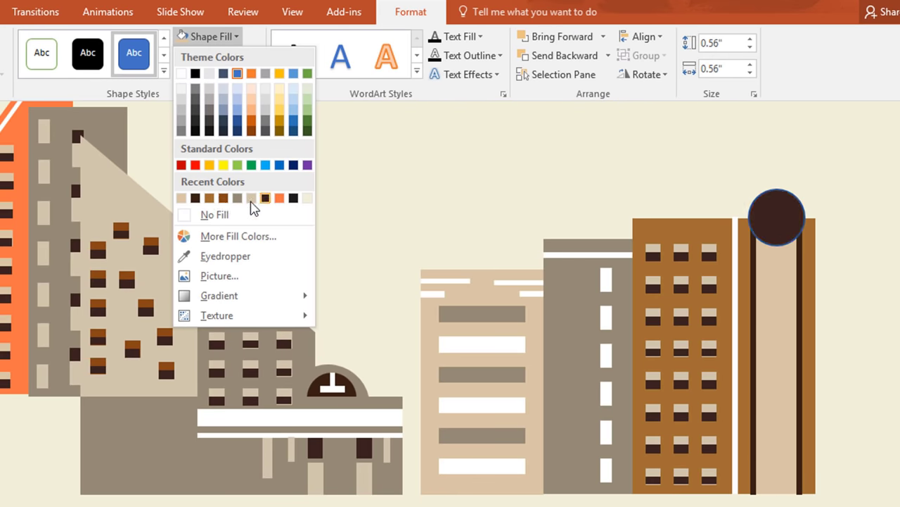
click(264, 198)
click(236, 36)
drag(340, 381, 779, 216)
click(197, 198)
- Copy the taupe block beside the brown building as a taller tan tower, and give it a top row of orange, white and brown windows
drag(524, 368, 796, 368)
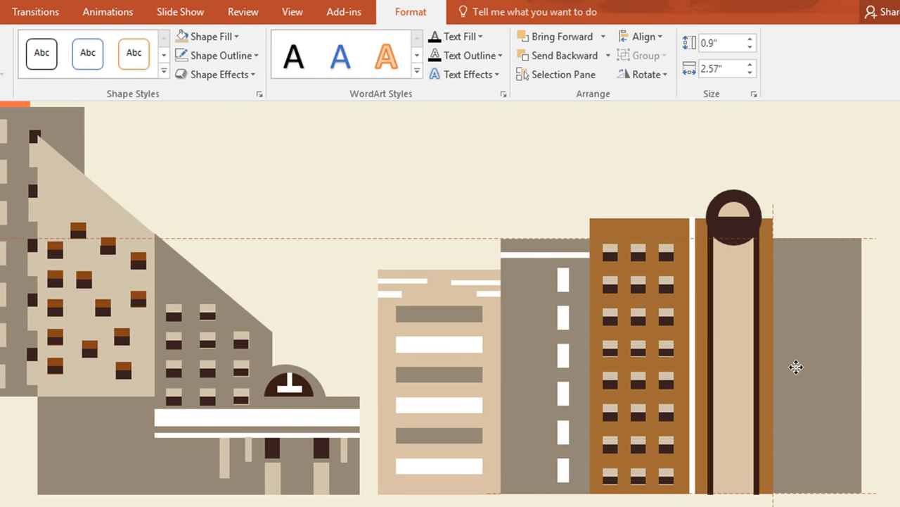
drag(818, 237, 818, 135)
drag(564, 279, 816, 156)
key(ctrl+d)
click(236, 36)
drag(793, 193, 751, 176)
click(198, 198)
click(277, 197)
- Duplicate the orange window repeatedly to form an evenly spaced column along the tan tower's right side
key(ctrl+d)
key(ctrl+d)
key(ctrl+d)
key(ctrl+d)
key(ctrl+d)
key(ctrl+d)
key(ctrl+d)
key(ctrl+d)
drag(772, 364, 801, 364)
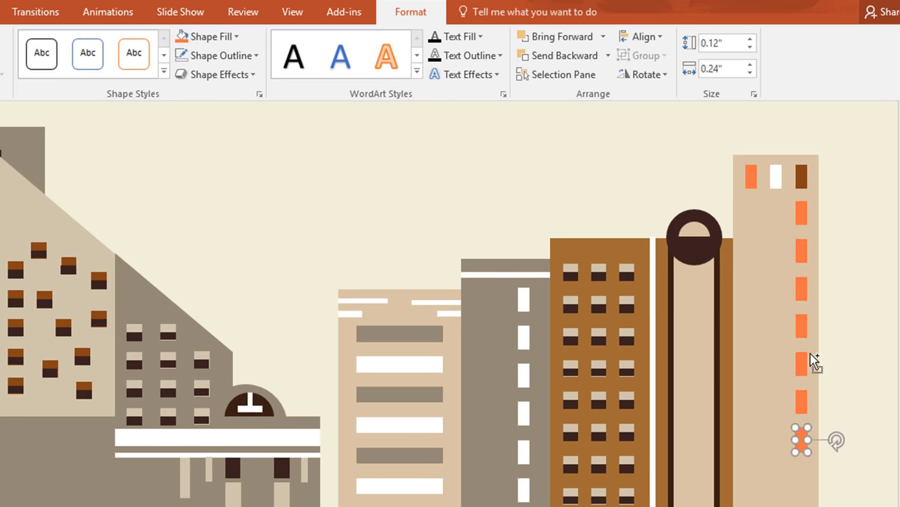
- Slide the taupe and brown buildings left so the taupe one sits partly behind the striped building, and tuck the tan tower behind the brown one
drag(716, 132, 836, 428)
scroll(584, 257, down, 1)
drag(306, 203, 567, 500)
drag(604, 289, 556, 289)
drag(789, 283, 690, 283)
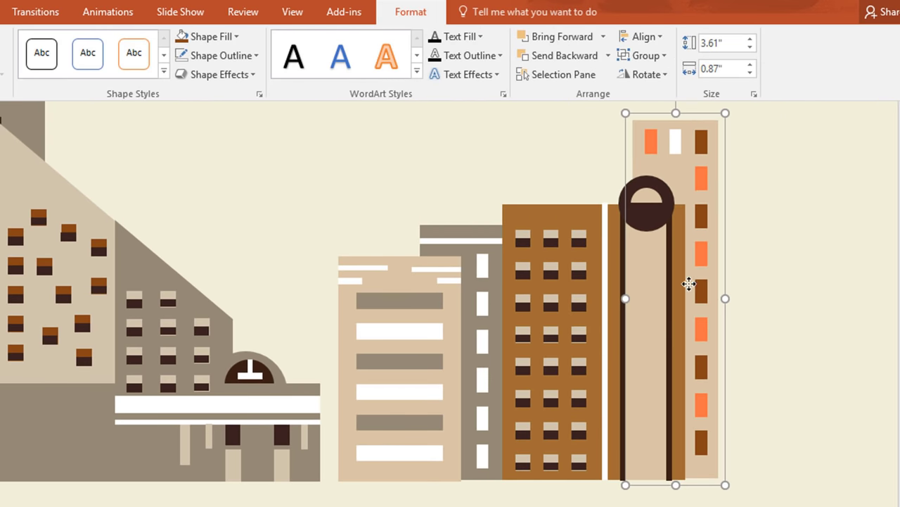
- Add copied white and brown windows to the tan tower's second row, next to the dark circle
click(702, 178)
key(ctrl+c)
key(ctrl+v)
drag(714, 189, 652, 179)
click(236, 36)
click(184, 197)
click(852, 203)
scroll(852, 204, down, 5)
- Draw a short vertical beige flagpole for the brown building's roof and thicken its line
click(527, 38)
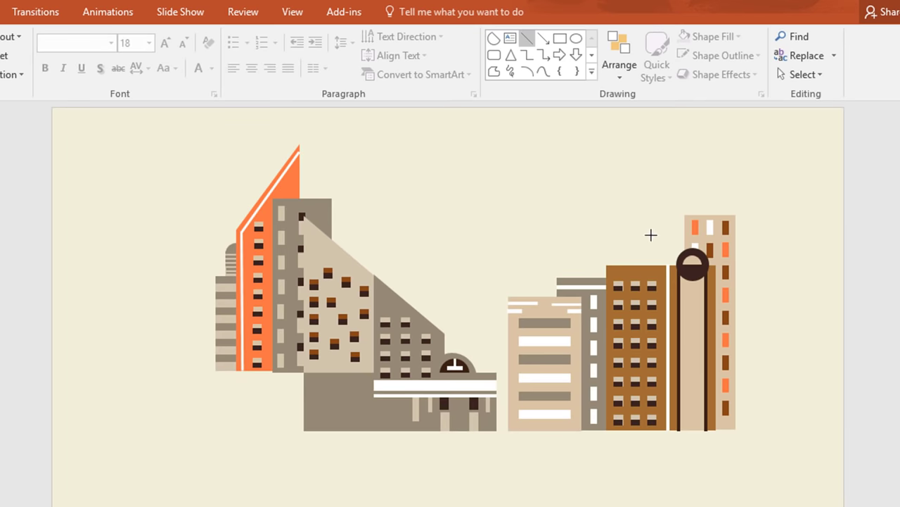
drag(616, 227, 615, 255)
scroll(616, 254, up, 5)
click(411, 11)
click(217, 55)
click(382, 403)
- Draw a narrow triangle turned sideways as an orange pennant on the pole, and group both as a flag
click(510, 55)
drag(531, 176, 545, 210)
mouse_move(537, 152)
mouse_down()
mouse_move(583, 199)
mouse_move(530, 266)
mouse_up()
click(421, 18)
click(236, 36)
click(183, 198)
scroll(374, 358, up, 5)
key(ctrl+g)
- Copy the flag farther right on the brown building's roof, set it slightly lower, and fill its pennant brown
drag(472, 308, 502, 323)
drag(456, 380, 517, 366)
key(ctrl+d)
click(529, 337)
click(236, 36)
click(197, 198)
drag(515, 326, 515, 345)
- Copy the orange and brown flags onto the tan tower's roof, with the orange one higher at the centre and the brown one at right
drag(390, 291, 740, 226)
key(ctrl+d)
drag(665, 230, 683, 219)
click(685, 243)
drag(685, 256, 688, 265)
key(ctrl+z)
drag(689, 194, 690, 204)
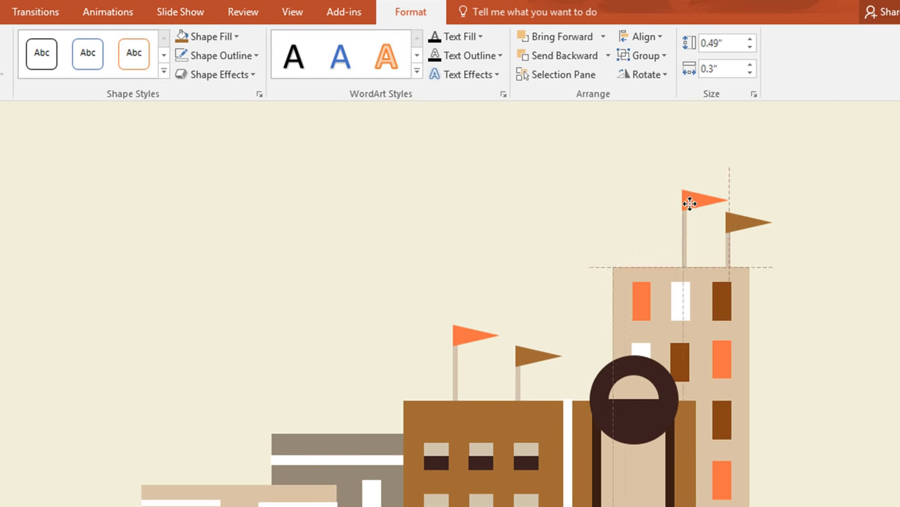
- Add a third flag with a dark-brown pennant at the tan tower's left edge, and send all three flags to the back
click(742, 225)
key(ctrl+c)
key(ctrl+v)
drag(750, 233, 624, 208)
click(634, 216)
click(236, 36)
click(224, 197)
drag(591, 161, 790, 289)
right_click(742, 218)
click(717, 342)
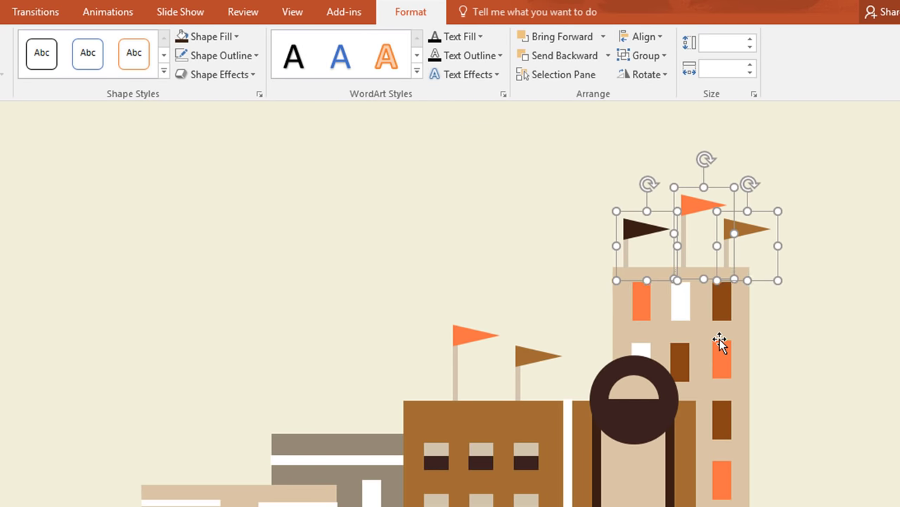
- Copy the orange flag onto the taupe tower beside the orange spire and send it to the back
scroll(718, 342, down, 5)
drag(639, 241, 307, 162)
right_click(308, 162)
mouse_move(423, 298)
click(492, 297)
- Add short vertical beige lines inside the dark lower half of the circle on the brown building
scroll(631, 271, up, 5)
click(631, 270)
key(ctrl+d)
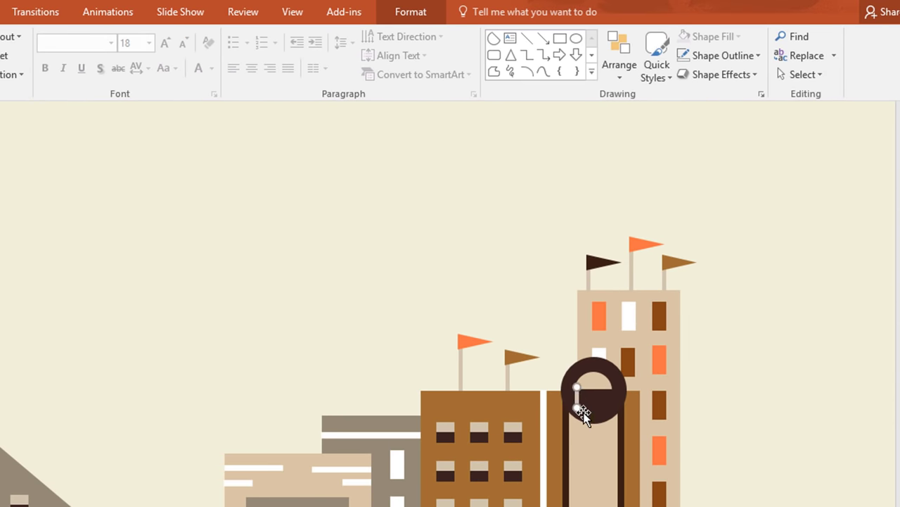
scroll(608, 405, down, 3)
- Group all the city shapes on slide 3 and move the group to slide 2
drag(798, 140, 187, 487)
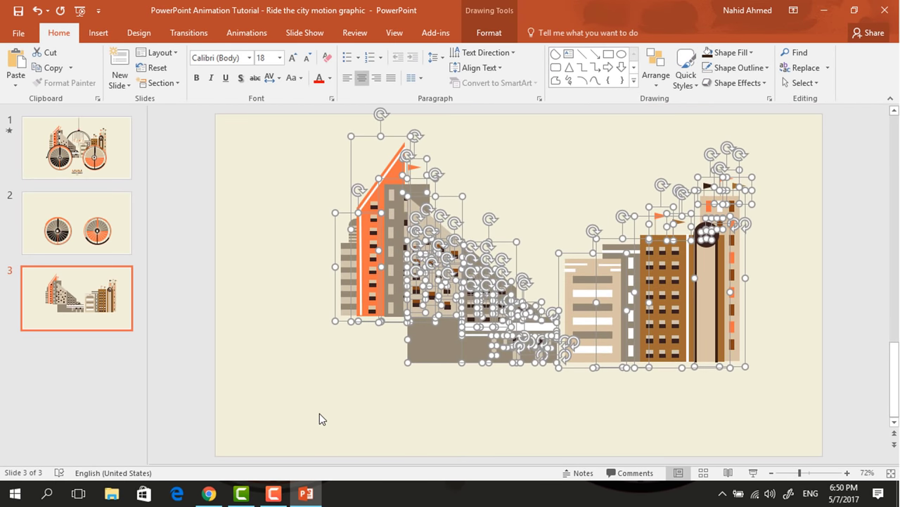
key(ctrl+g)
key(Delete)
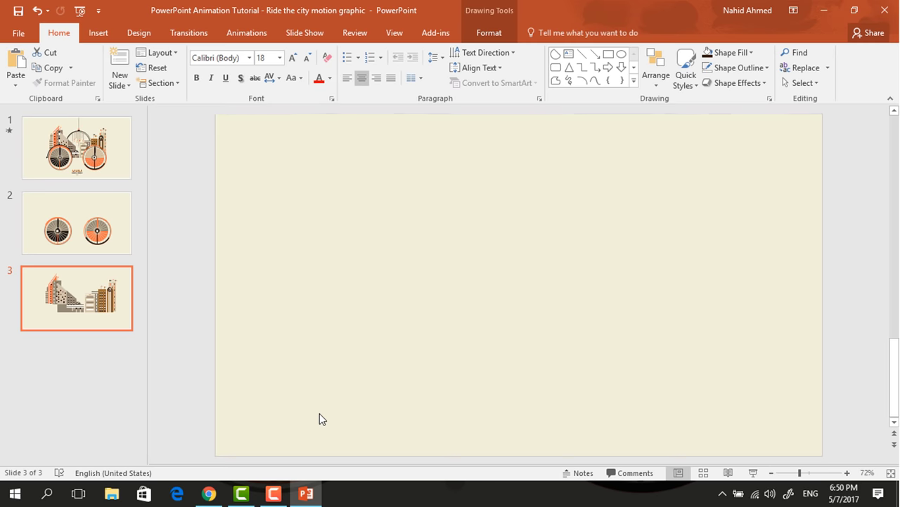
click(105, 244)
click(484, 240)
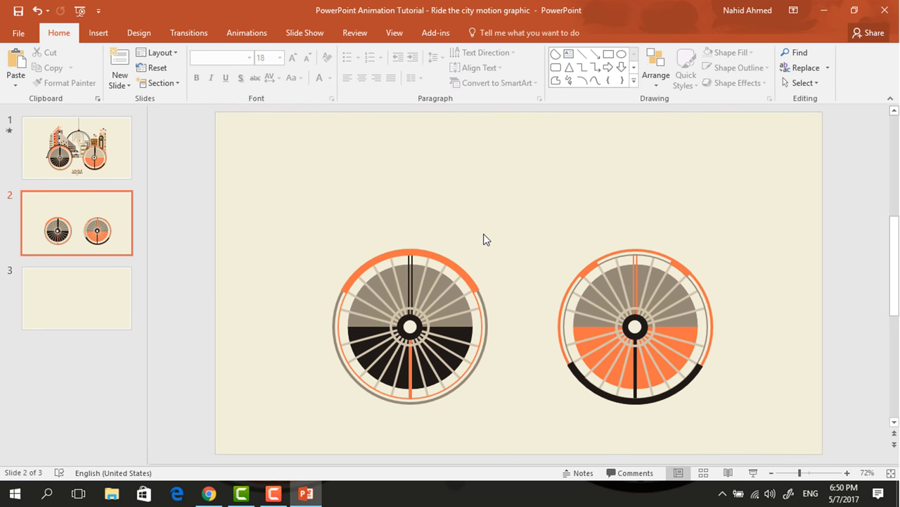
key(ctrl+v)
- Send the city group behind the wheels, scale it down and position it so the buildings rise above both wheels
right_click(503, 317)
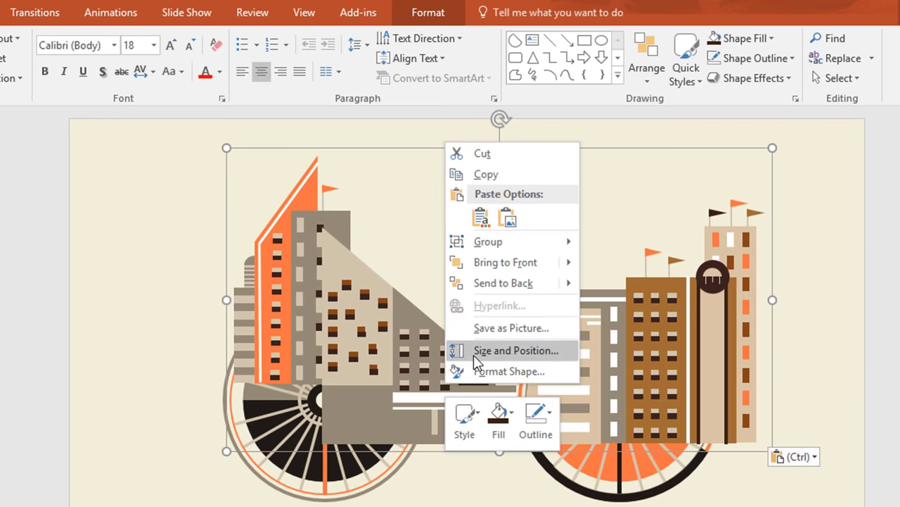
mouse_move(568, 238)
click(617, 286)
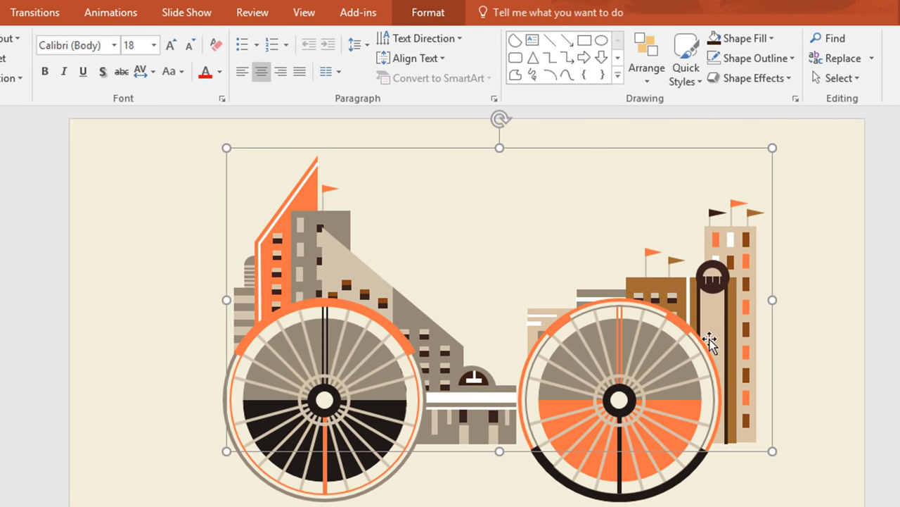
drag(711, 343, 666, 340)
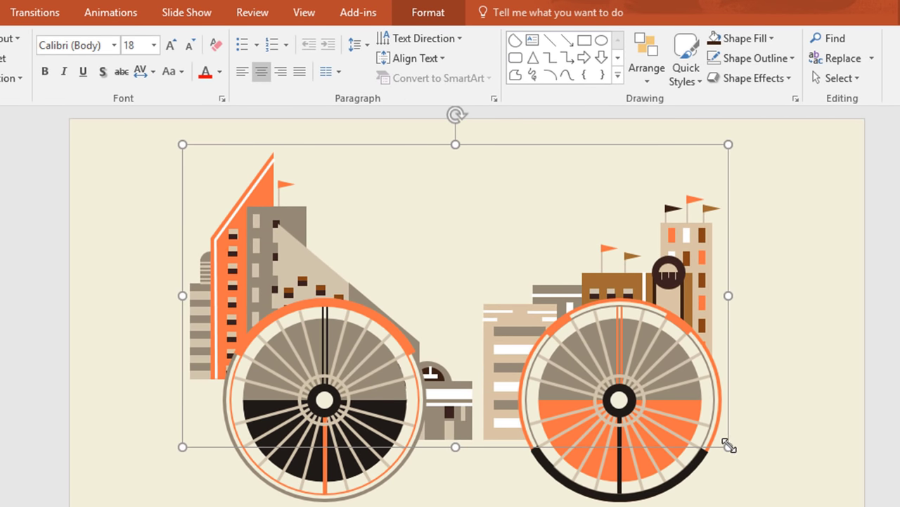
drag(729, 446, 686, 421)
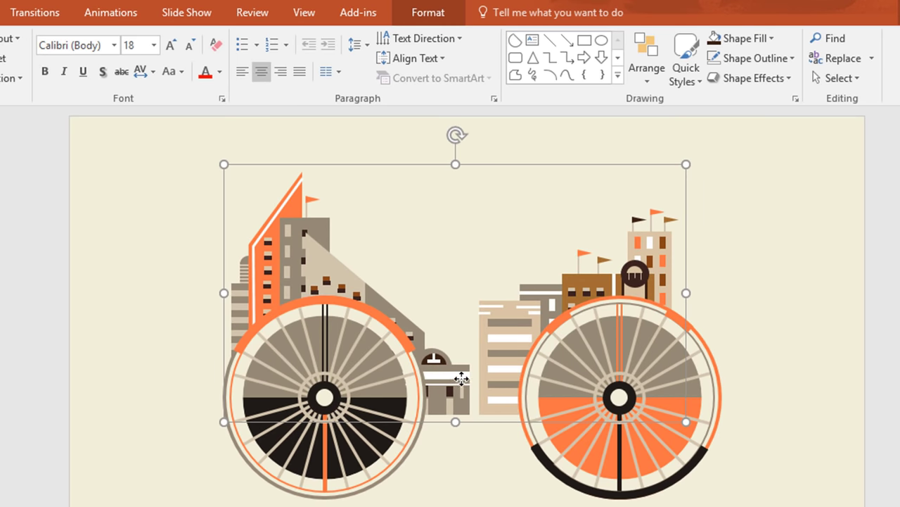
drag(462, 379, 475, 385)
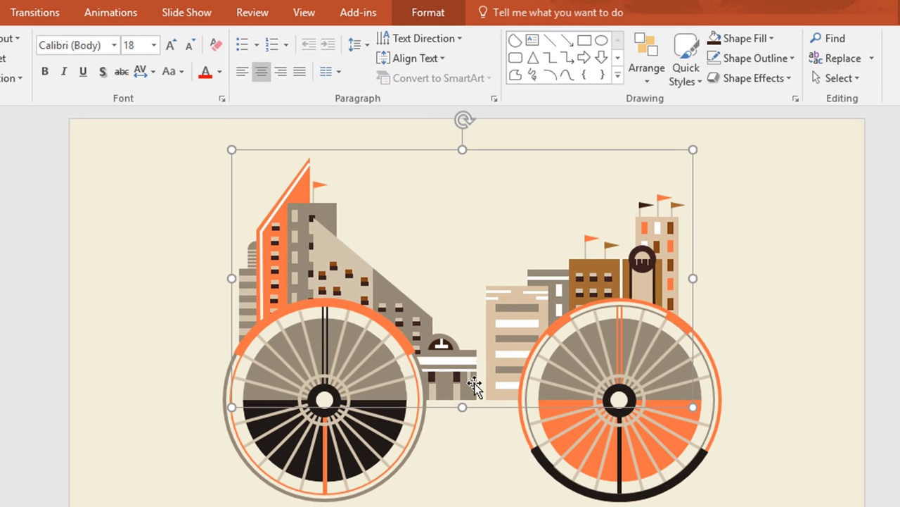
mouse_move(694, 405)
mouse_down()
mouse_move(691, 396)
mouse_move(695, 405)
mouse_up()
drag(501, 386, 506, 384)
click(756, 374)
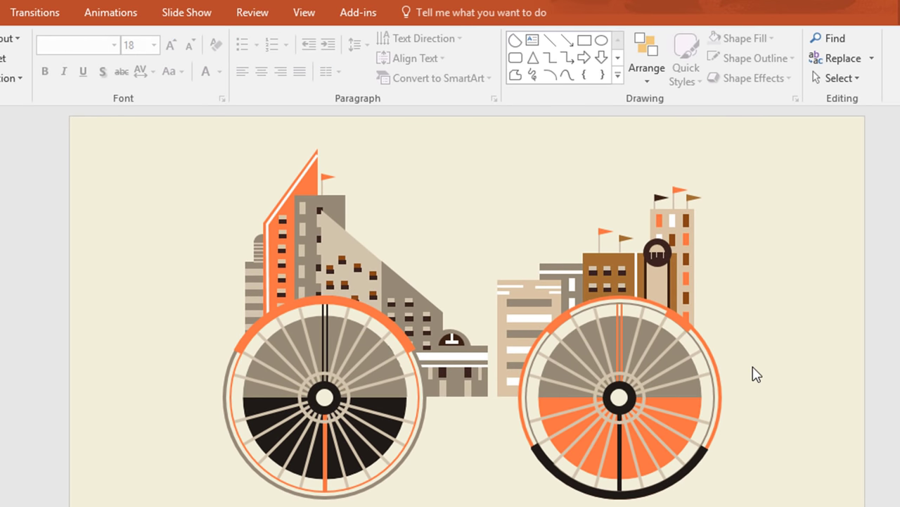
- Duplicate the left wheel's orange arc above the gap between the buildings and extend both ends into a fuller arch
click(374, 318)
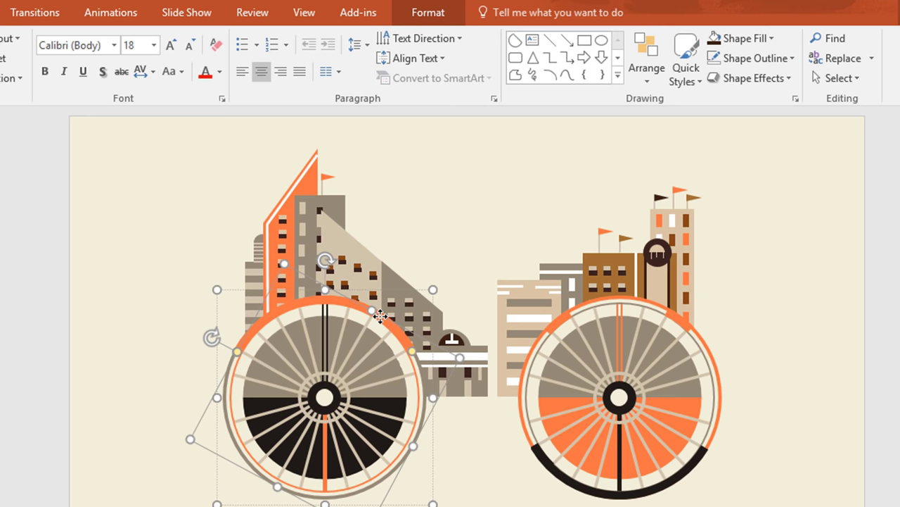
key(ctrl+d)
drag(392, 329, 550, 205)
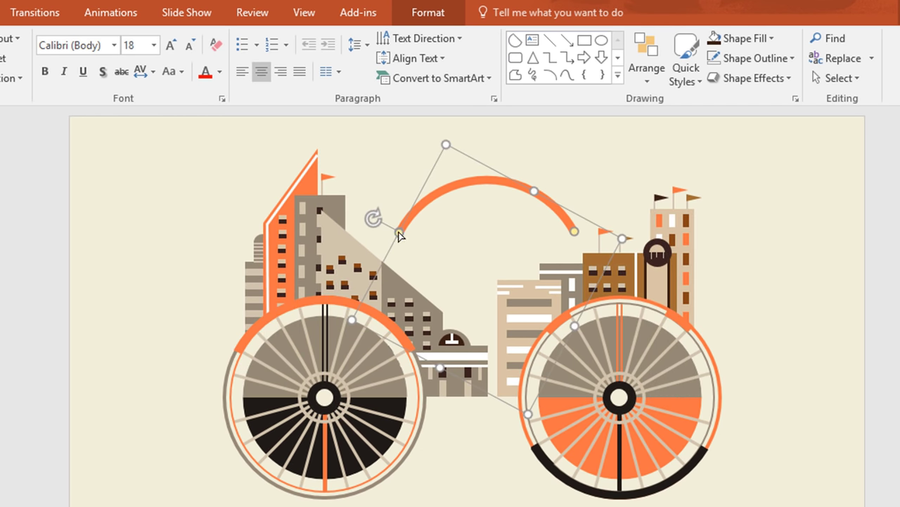
drag(399, 235, 387, 269)
drag(575, 234, 594, 275)
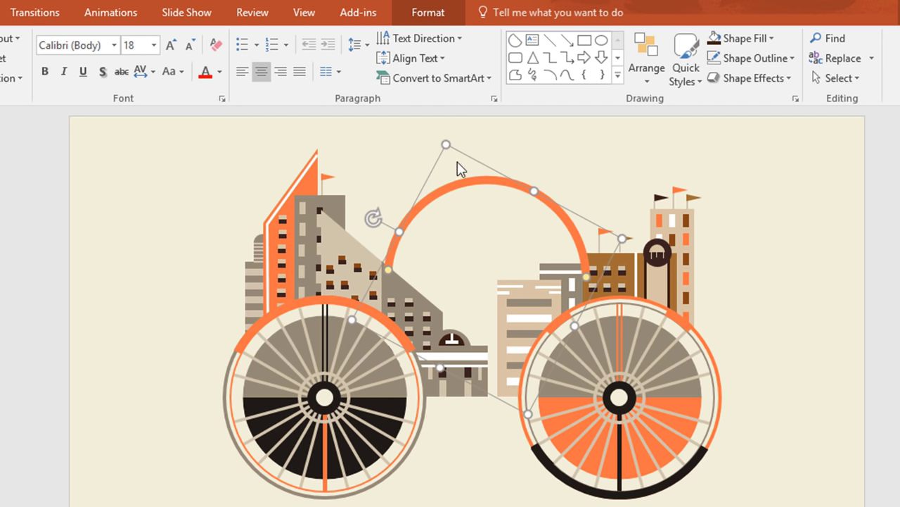
- Change the arch's outline to dark brown
click(411, 12)
click(257, 59)
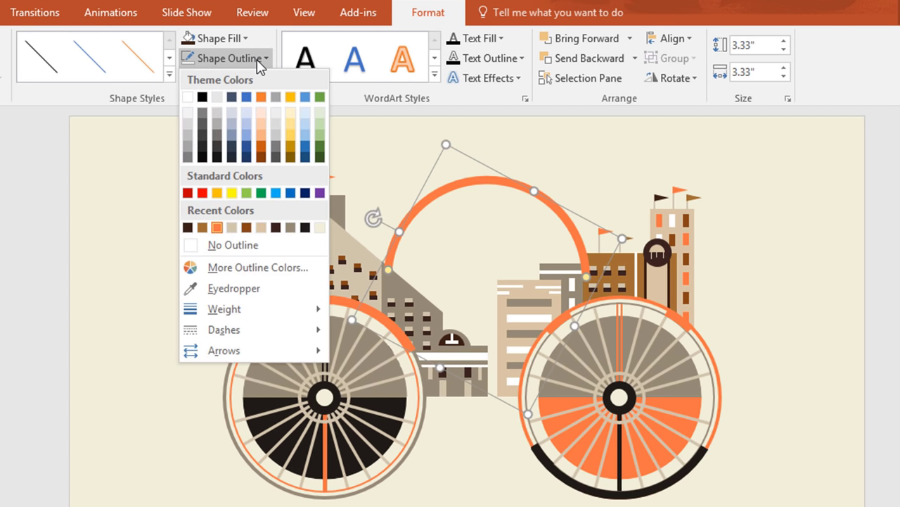
click(187, 228)
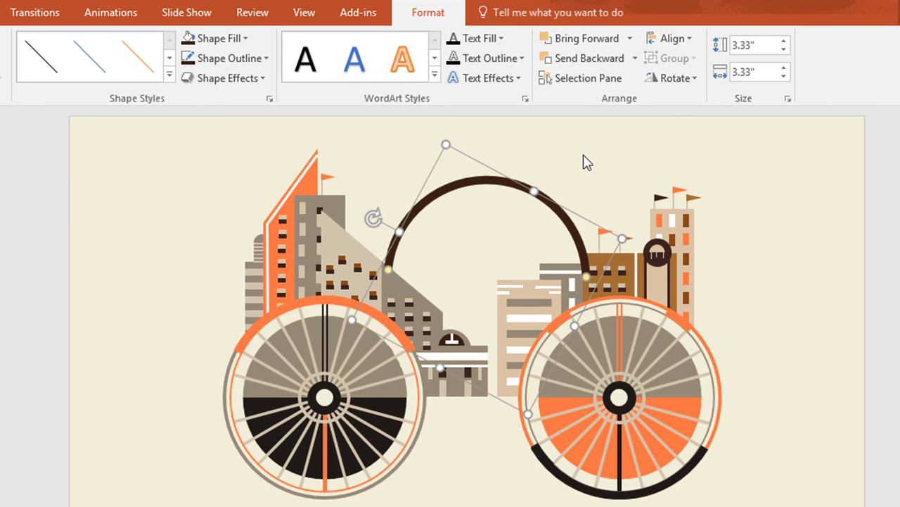
- Duplicate the arch with a white 3 pt outline and centre it along the dark-brown arch
key(ctrl+d)
click(266, 58)
click(190, 93)
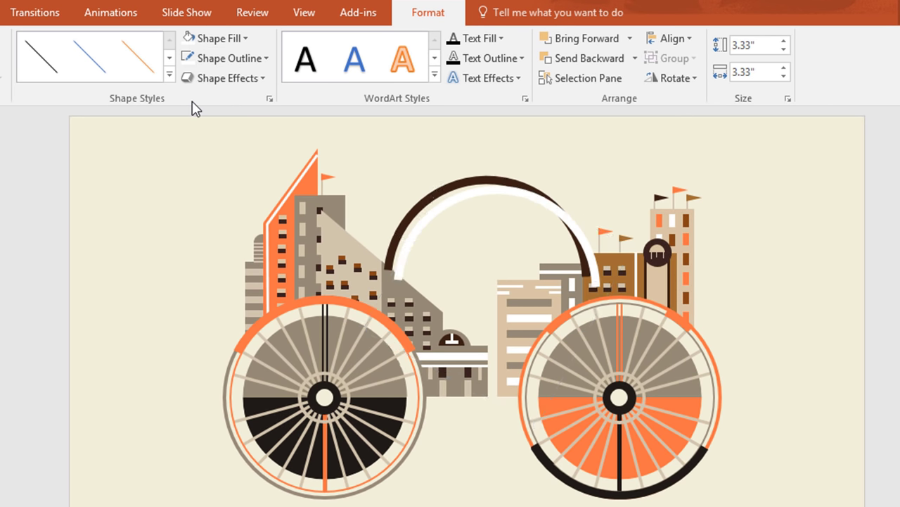
click(255, 58)
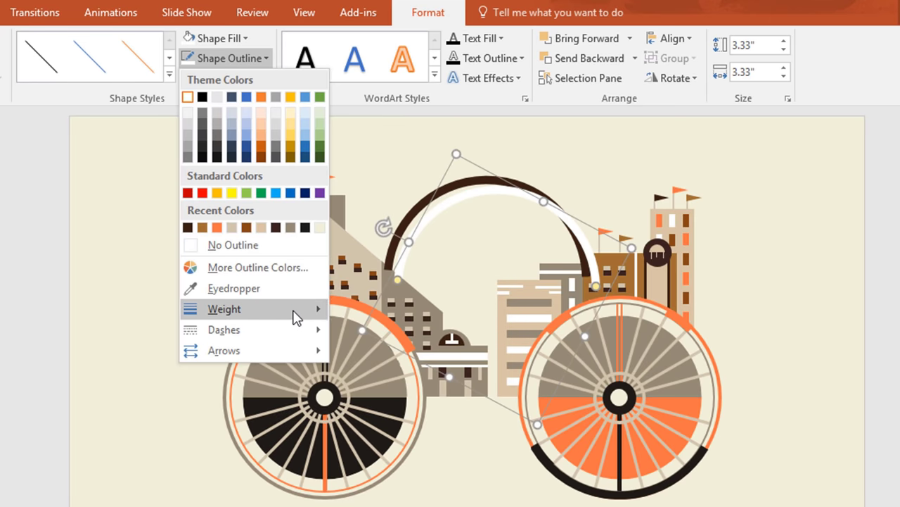
mouse_move(295, 316)
click(413, 424)
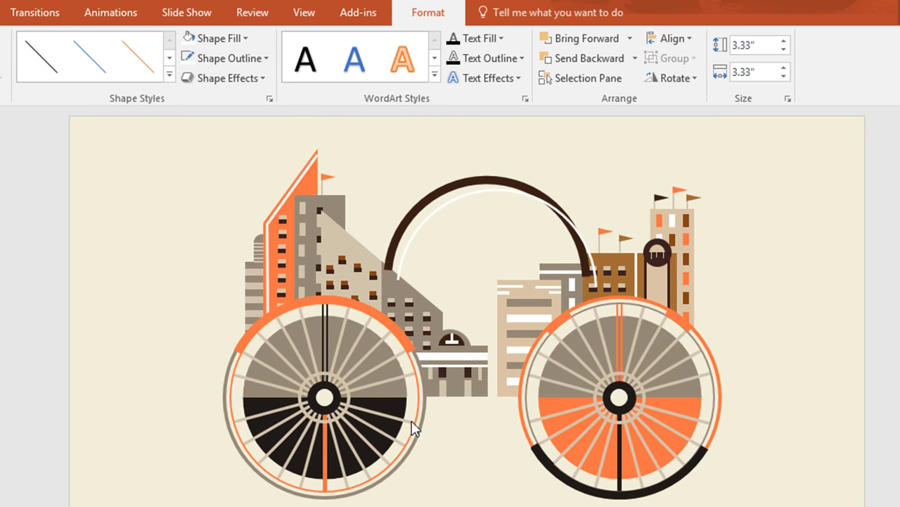
mouse_move(565, 219)
mouse_down()
mouse_move(559, 209)
mouse_move(565, 223)
mouse_up()
- Send the grouped double arch to the back, behind the buildings, and nudge it slightly down
right_click(408, 213)
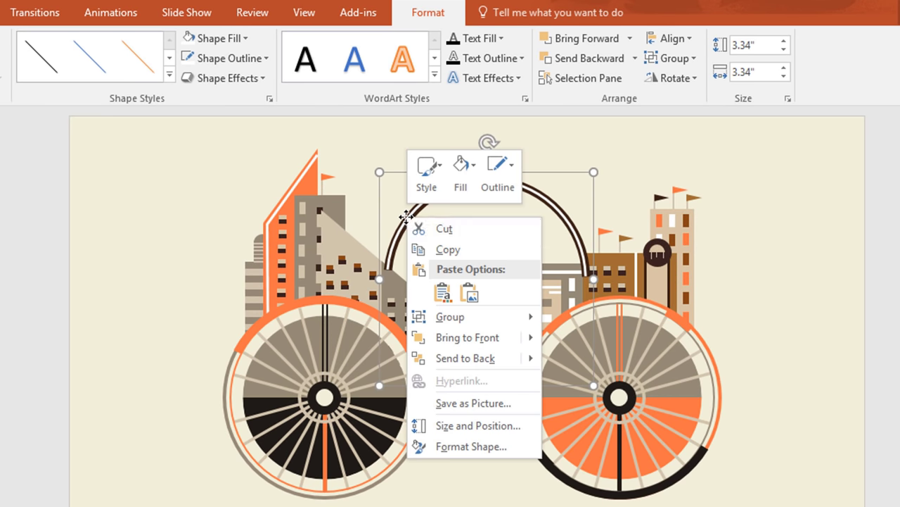
mouse_move(529, 364)
click(594, 360)
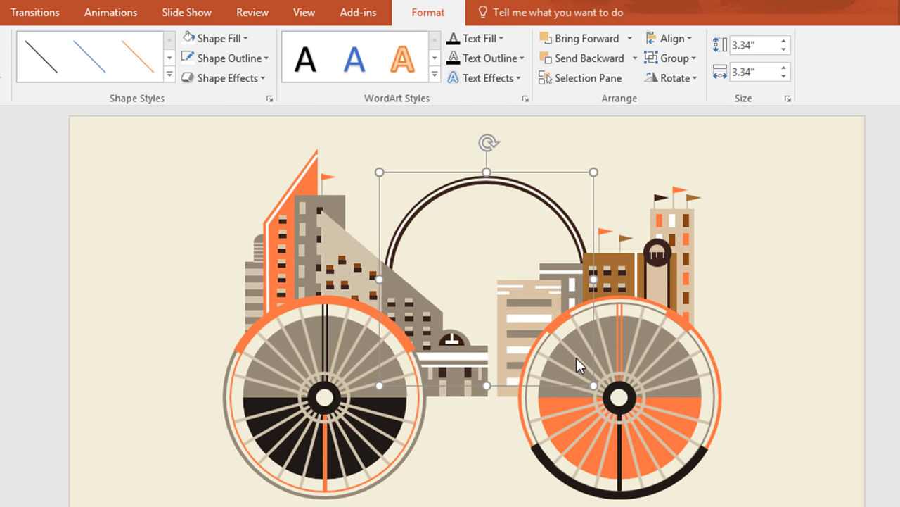
drag(539, 191, 539, 193)
click(759, 267)
- Draw a vertical line about 1.76" long below the centre of the arch
click(549, 40)
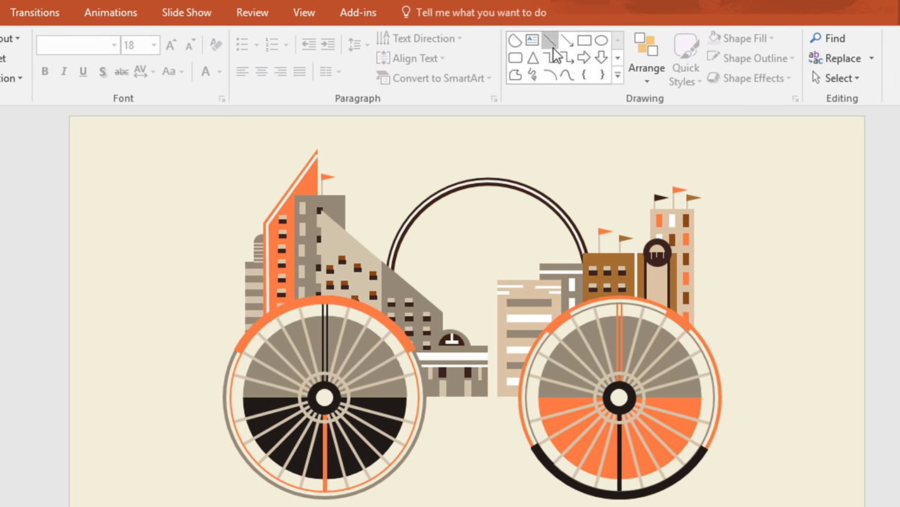
drag(486, 190, 493, 234)
drag(489, 299, 486, 298)
- Give the vertical line a beige 3 pt outline and move it up to hang from the arch's top
click(421, 12)
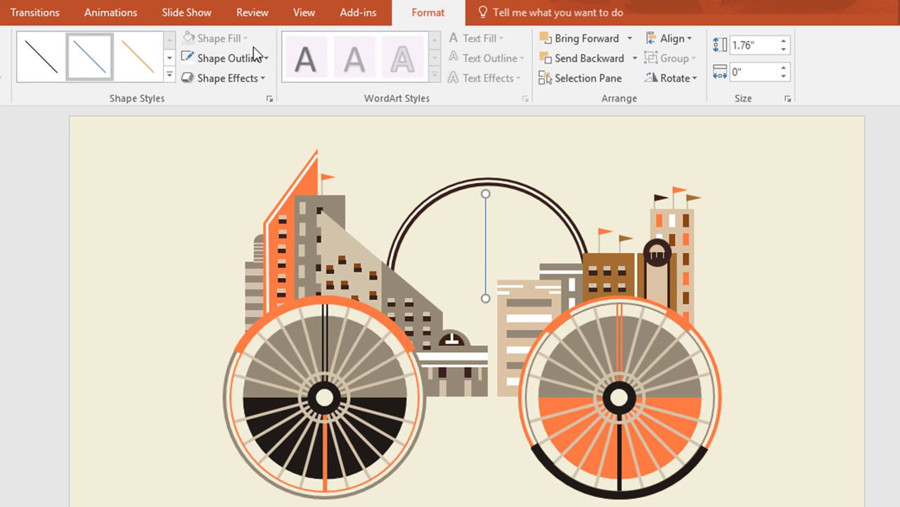
click(256, 60)
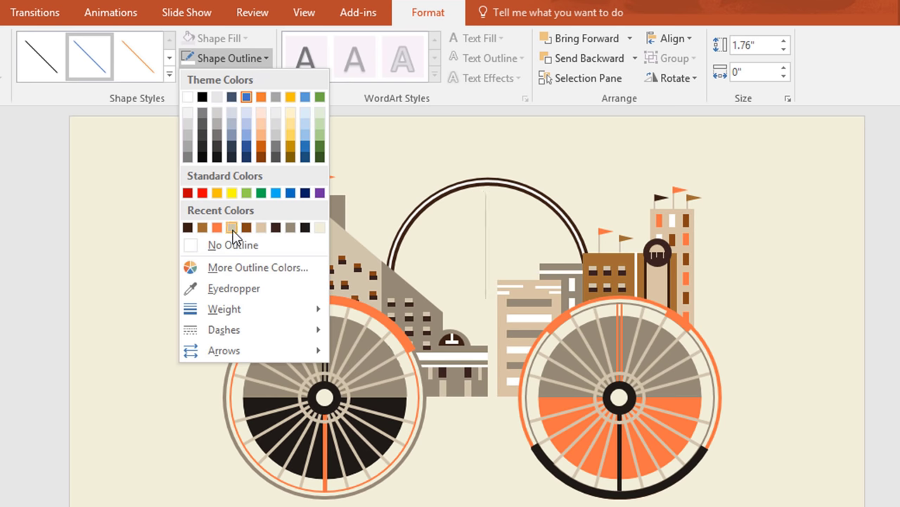
click(232, 228)
click(242, 59)
mouse_move(259, 316)
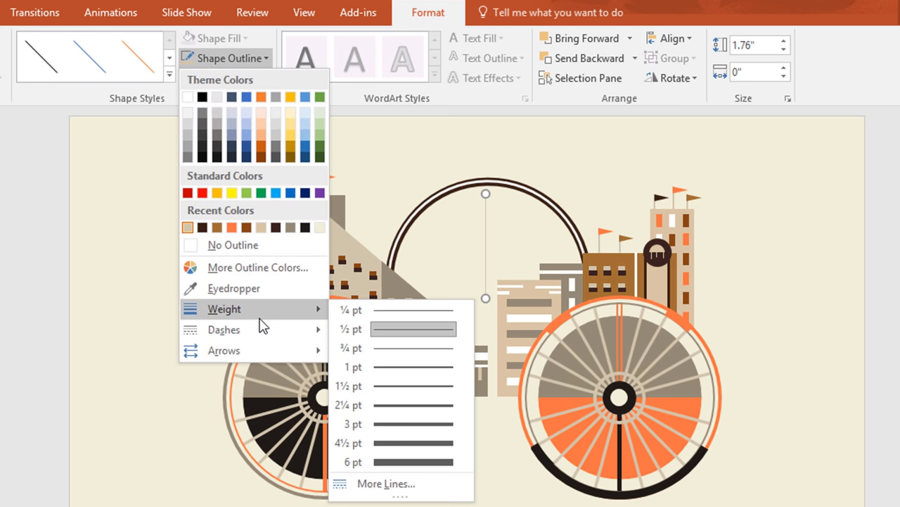
click(396, 424)
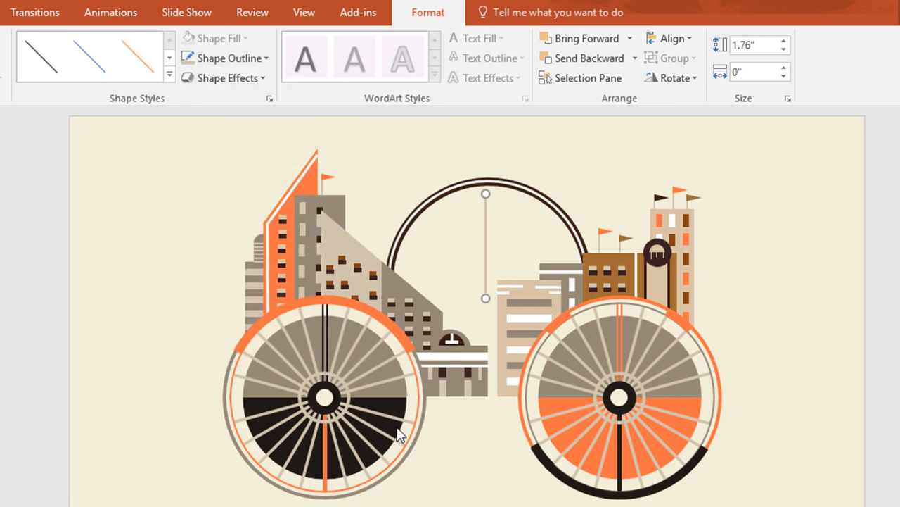
key(Escape)
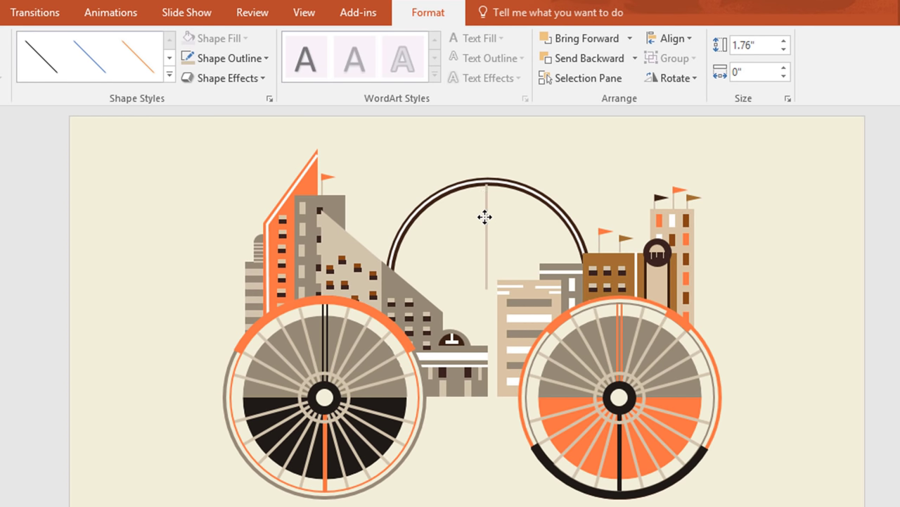
- Draw a rounded rectangle about 0.57" high and 0.37" wide beside the hanging line, with Tan fill and no outline
click(503, 257)
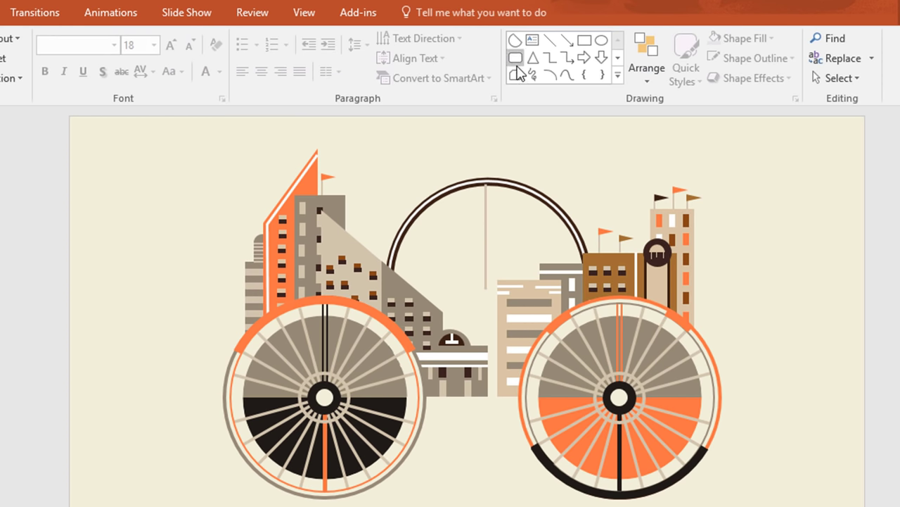
drag(509, 242, 521, 253)
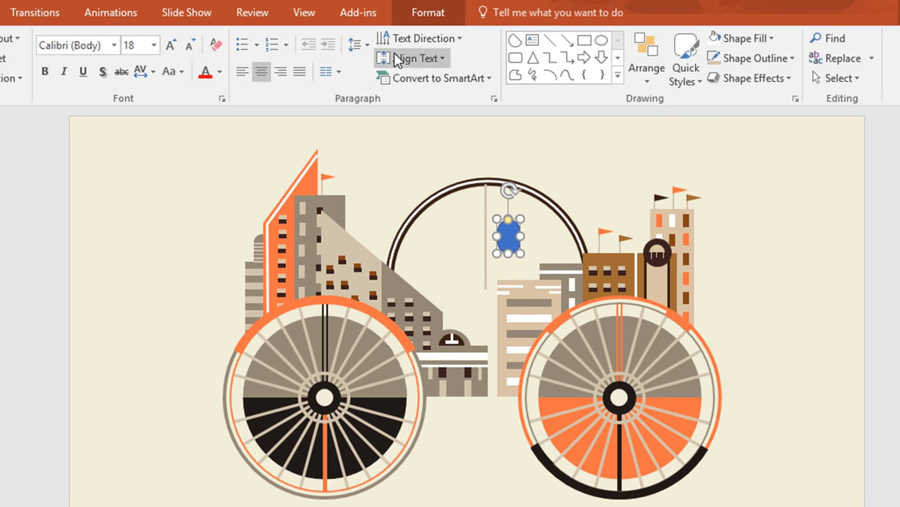
click(404, 12)
click(225, 37)
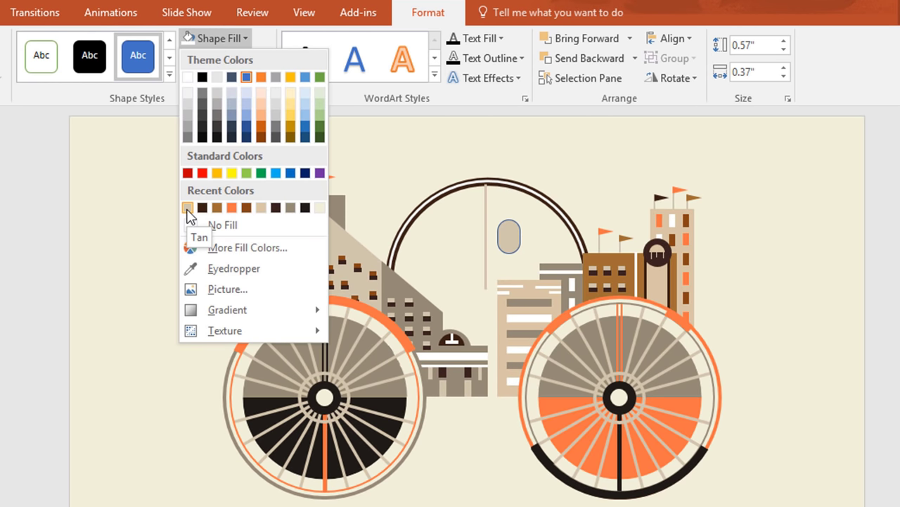
click(188, 206)
click(220, 58)
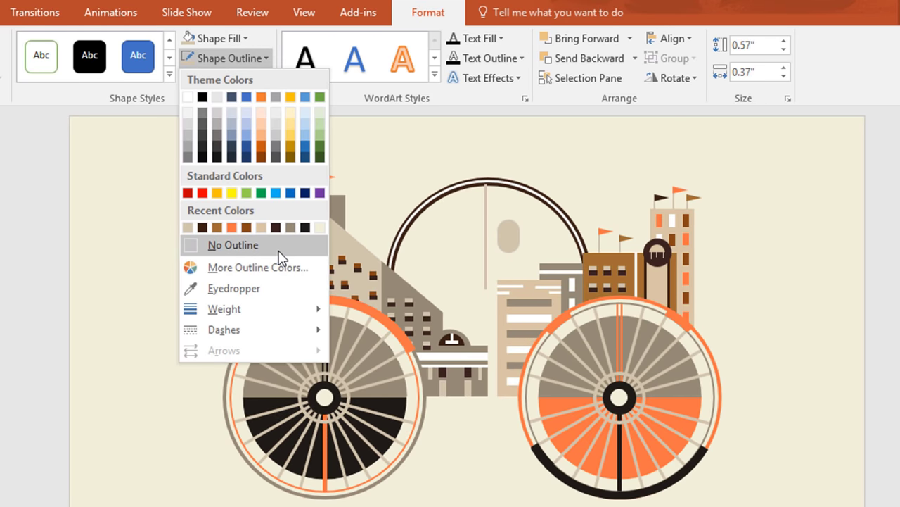
click(223, 246)
- Shrink the tan capsule to about 0.47" by 0.3" and attach it centred to the lower end of the hanging line
drag(510, 236, 482, 310)
scroll(481, 310, up, 3)
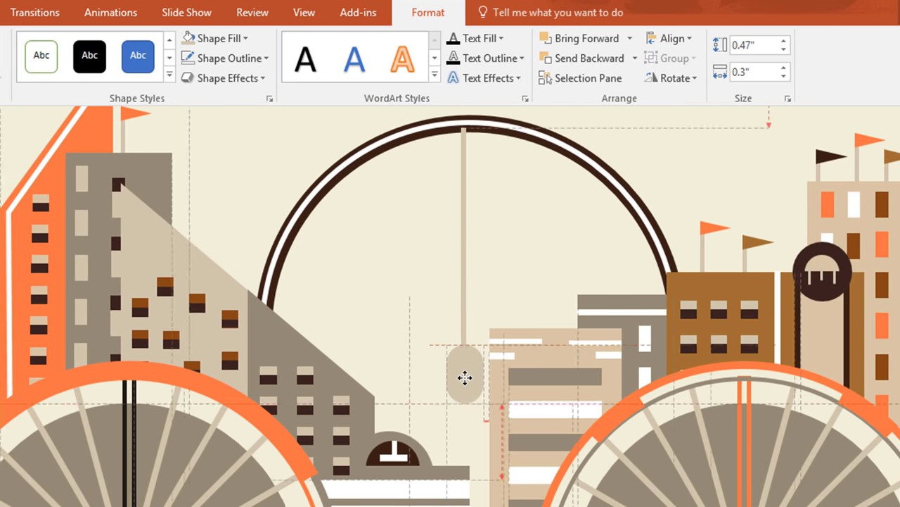
drag(465, 378, 462, 374)
key(Escape)
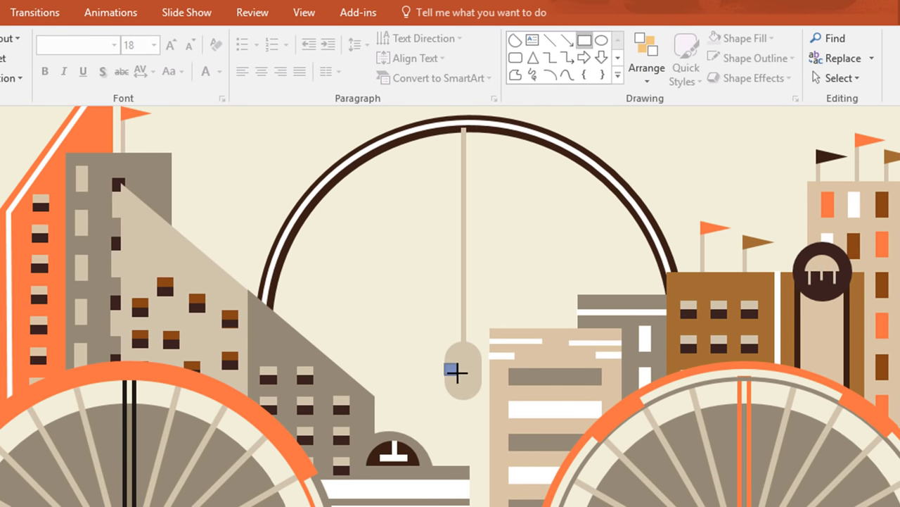
- Draw a rectangle about 0.09" high and 0.3" wide across the capsule's middle, filled in the background cream with no outline
drag(477, 374, 483, 374)
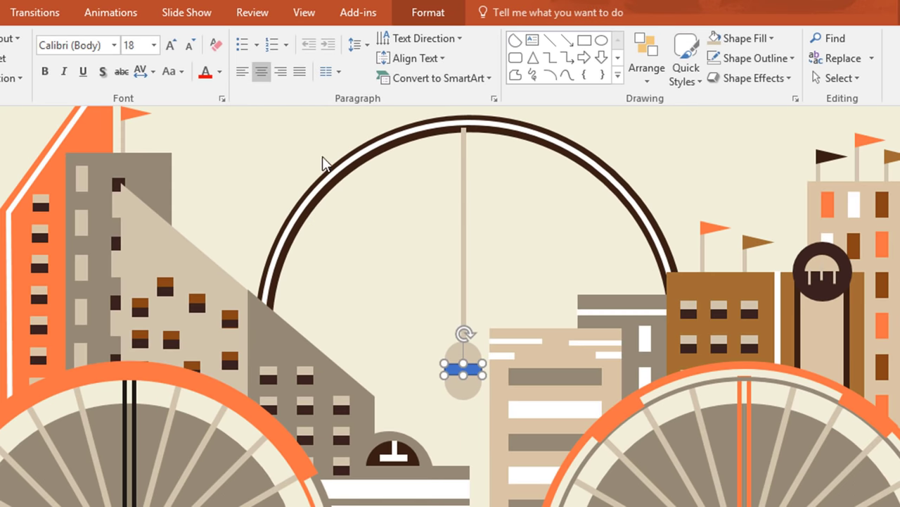
click(444, 13)
click(235, 38)
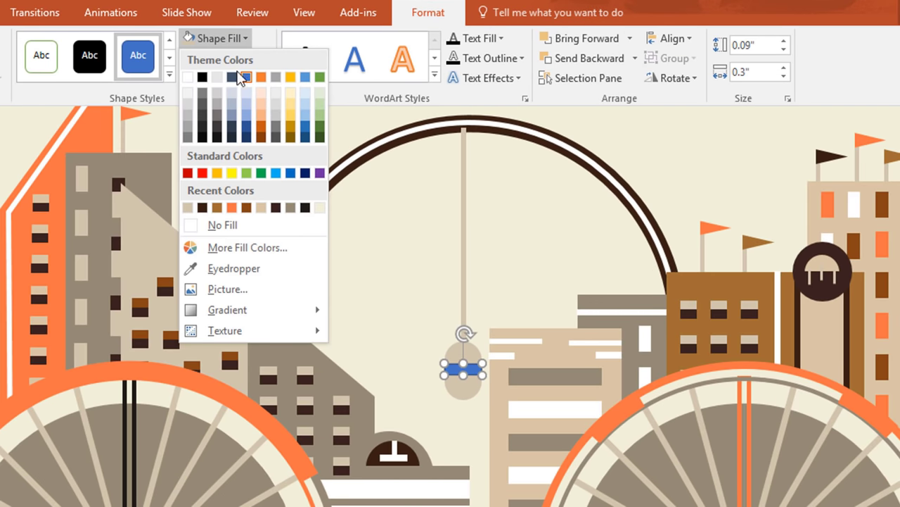
click(320, 208)
click(264, 59)
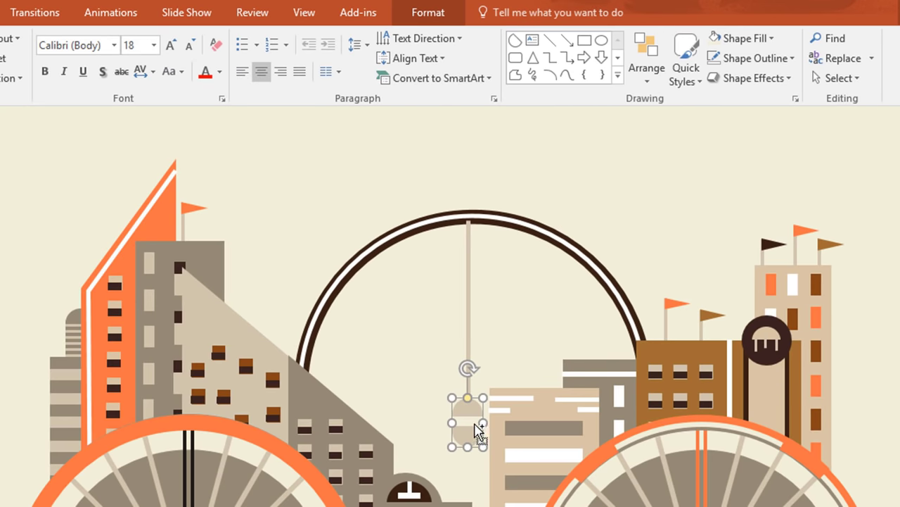
- Group the capsule and its band together with the hanging line as one pendant
mouse_move(478, 431)
mouse_down()
mouse_move(494, 446)
mouse_move(474, 430)
mouse_up()
key(ctrl+g)
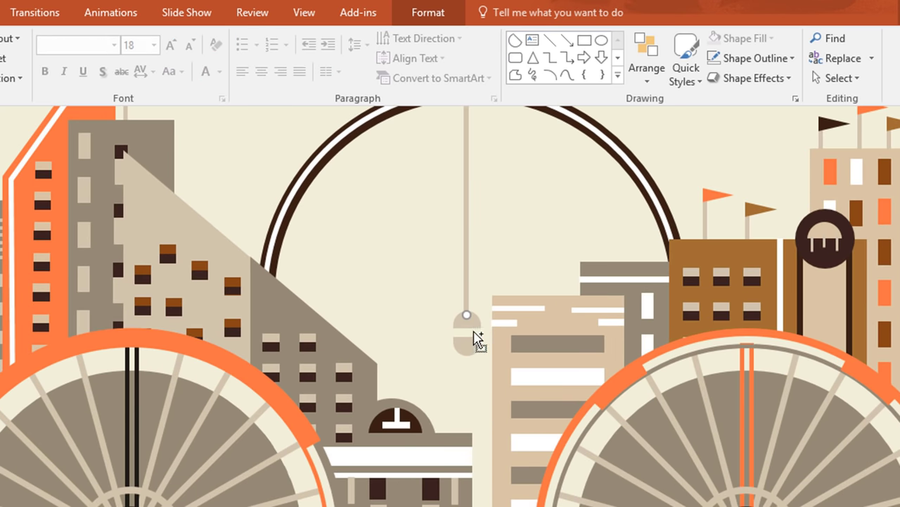
ctrl+click(474, 331)
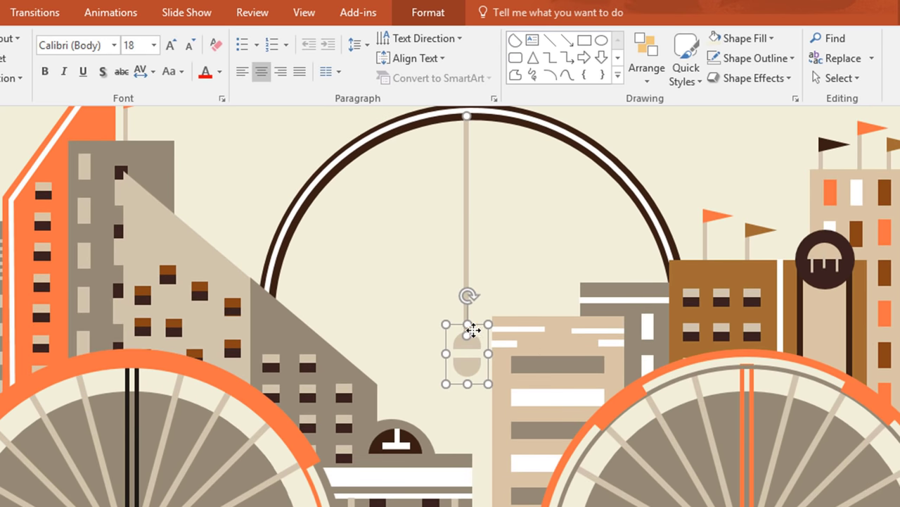
key(ctrl+g)
- Duplicate the pendant four times and space the copies at staggered heights on both sides of the original under the arch
key(ctrl+d)
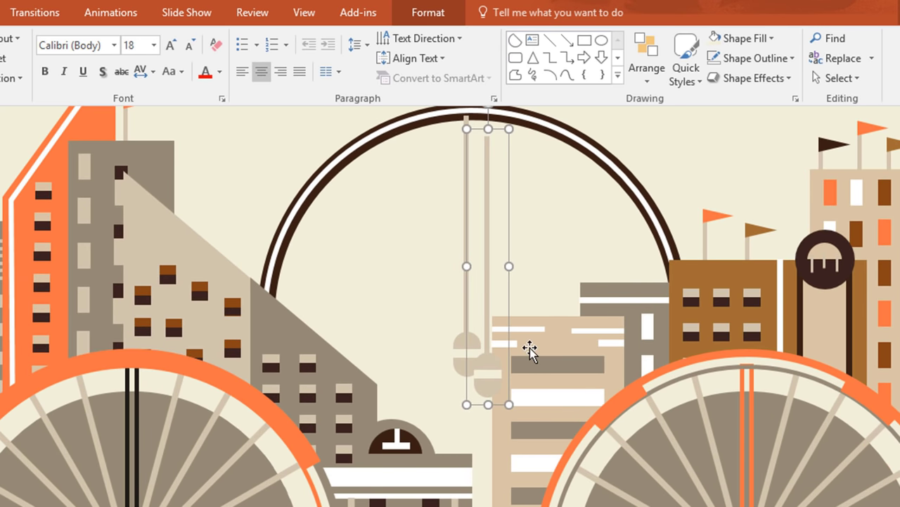
drag(488, 270, 646, 250)
key(ctrl+d)
scroll(417, 227, down, 1)
key(ctrl+c)
key(ctrl+v)
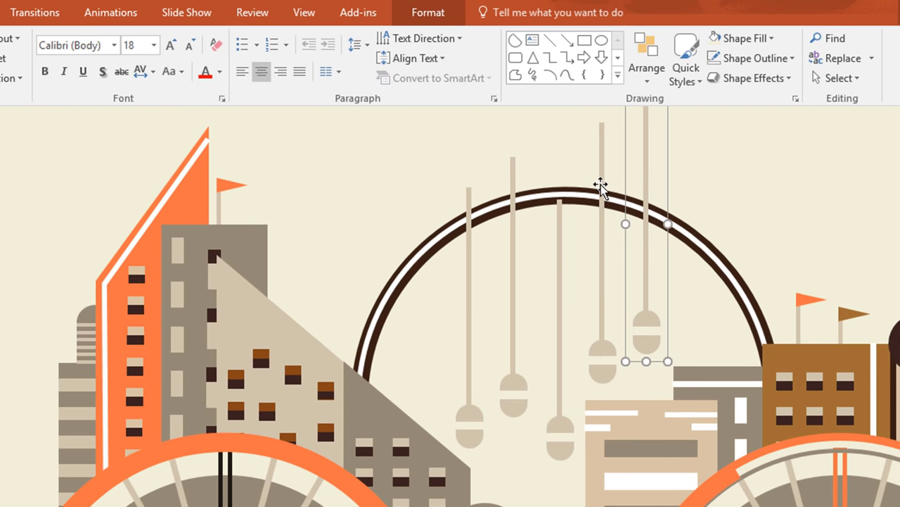
click(600, 186)
click(711, 197)
- Copy another pendant to the far left of the arch and shorten the lines of the two leftmost pendants to meet the arch
drag(470, 245, 422, 187)
click(423, 187)
drag(424, 135, 438, 256)
click(469, 238)
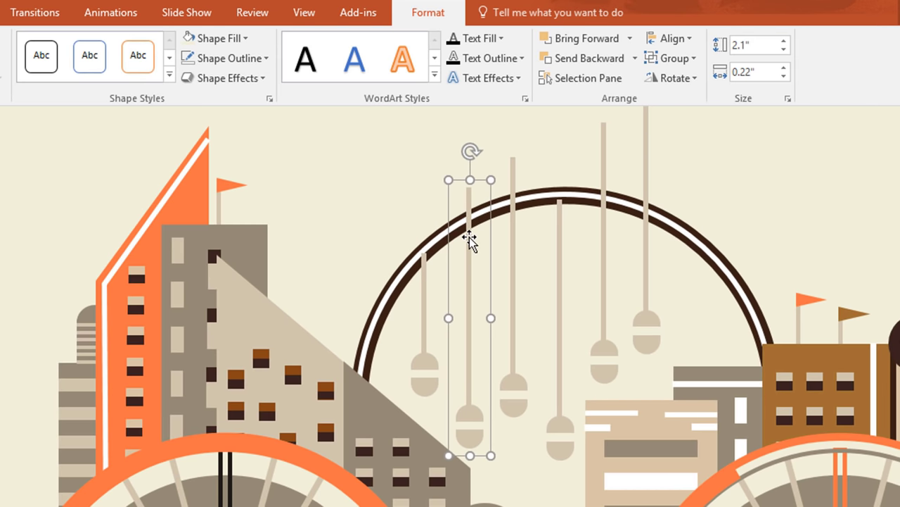
click(468, 210)
drag(469, 188, 470, 213)
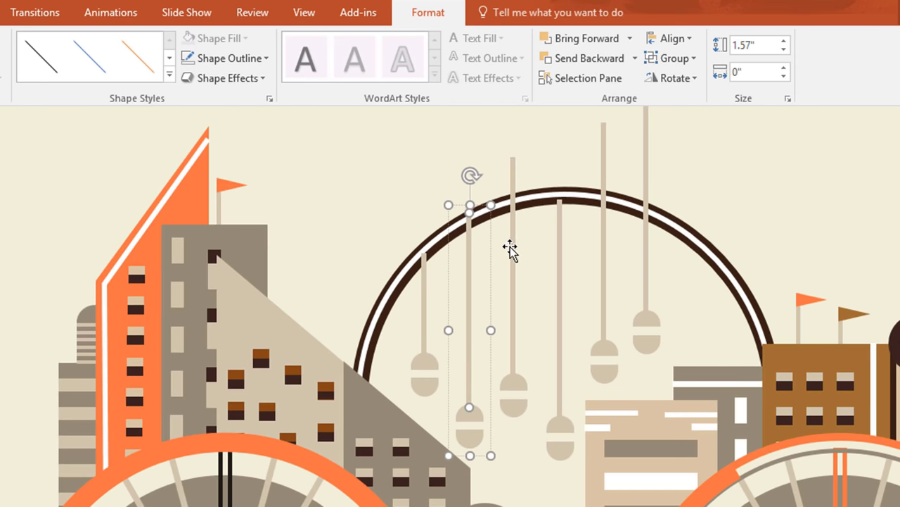
- Shorten the lines of the third pendant and the two pendants right of centre so that their tops meet the arch
click(512, 245)
click(512, 247)
drag(513, 159, 514, 204)
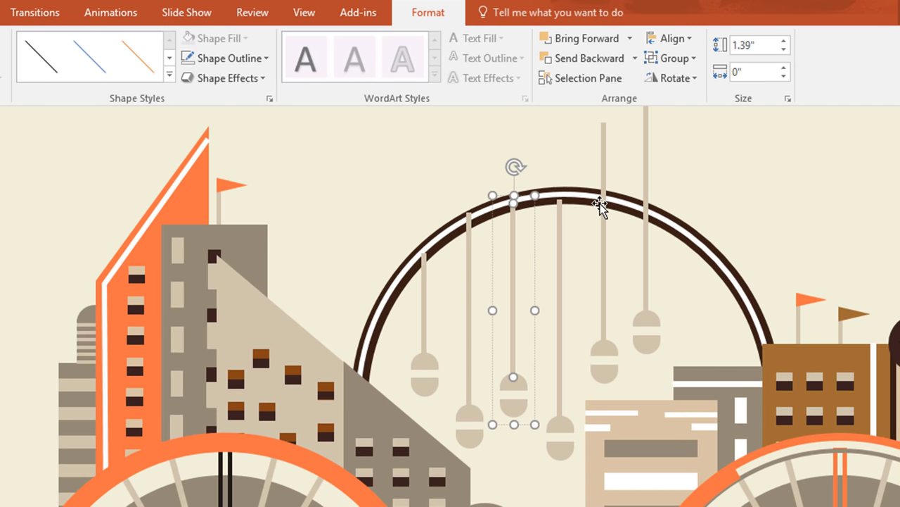
click(603, 203)
click(603, 160)
drag(605, 131, 605, 195)
scroll(685, 227, down, 1)
click(502, 184)
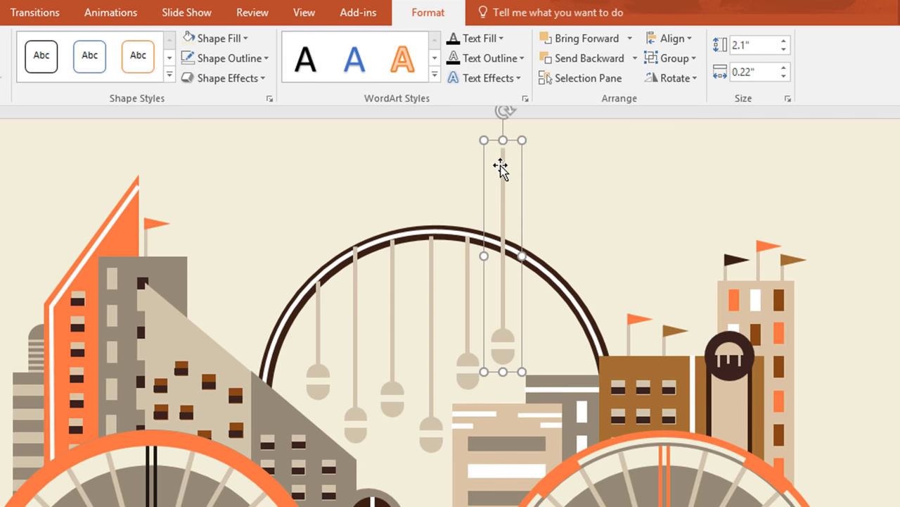
click(501, 166)
drag(503, 148, 504, 247)
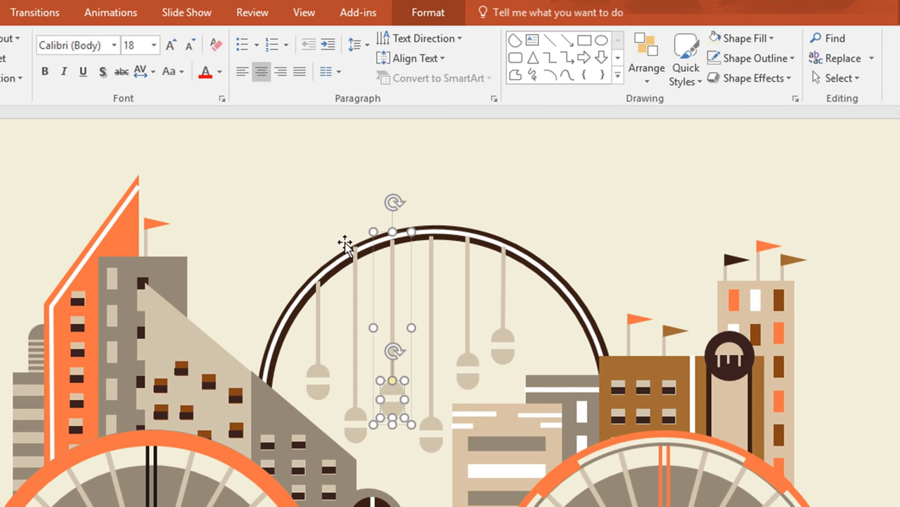
- Fill the capsules of the first, third and fifth pendants from the left with orange
click(428, 12)
click(231, 36)
click(221, 208)
double_click(462, 376)
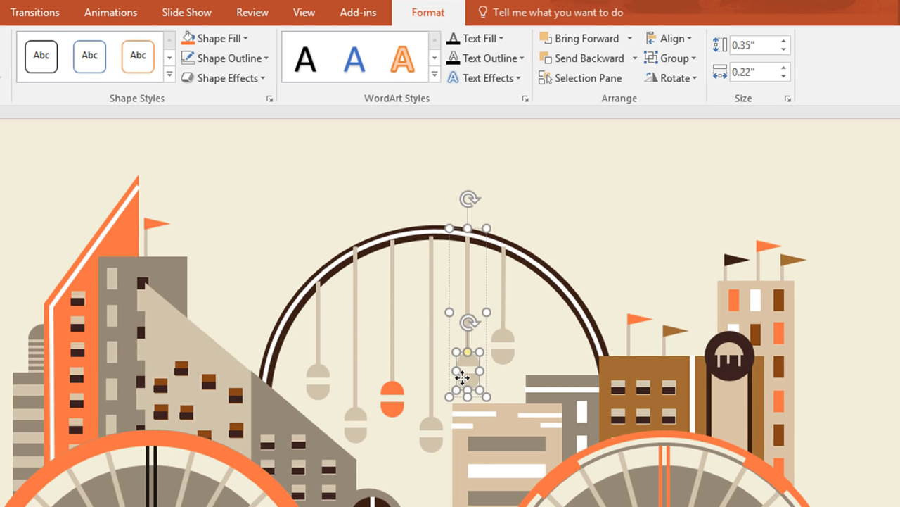
click(232, 38)
click(186, 205)
double_click(318, 380)
click(187, 38)
- Copy the rightmost pendant further right, shorten the copy's line to meet the arch and fill its capsule with orange
click(504, 307)
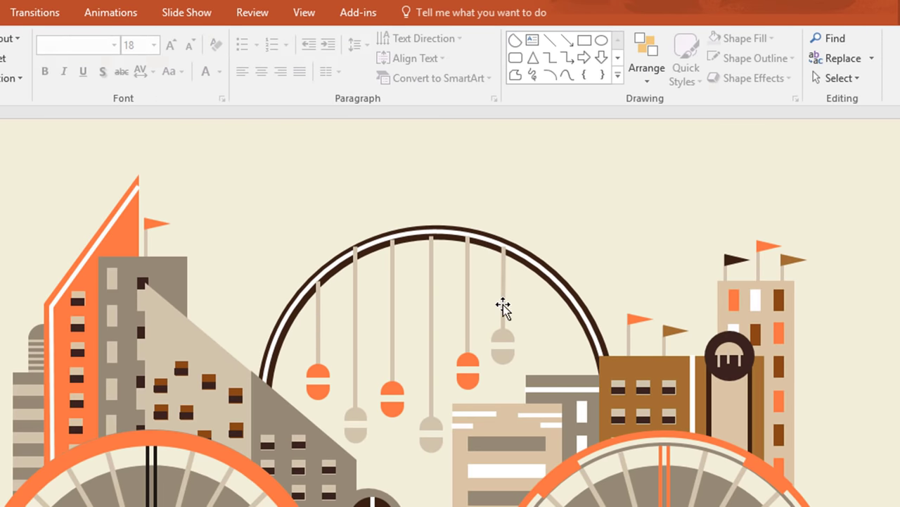
click(503, 305)
drag(504, 289, 539, 285)
click(539, 275)
drag(539, 247, 539, 274)
click(541, 357)
click(187, 38)
- Lower the sixth pendant from the left and extend its line back up to the arch
drag(501, 349, 504, 379)
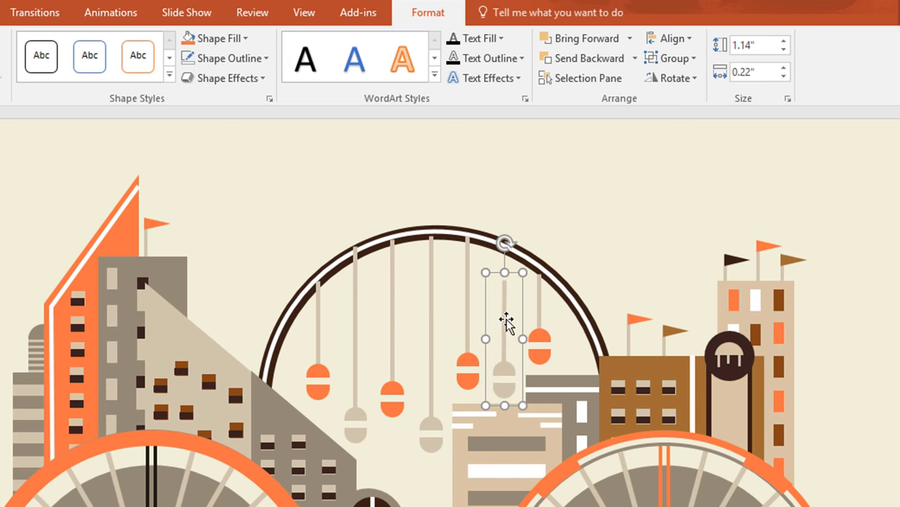
click(506, 320)
drag(505, 273, 504, 246)
- Group all seven pendants and send the group to the back, behind the arch
click(319, 320)
ctrl+click(356, 314)
ctrl+click(393, 299)
ctrl+click(431, 301)
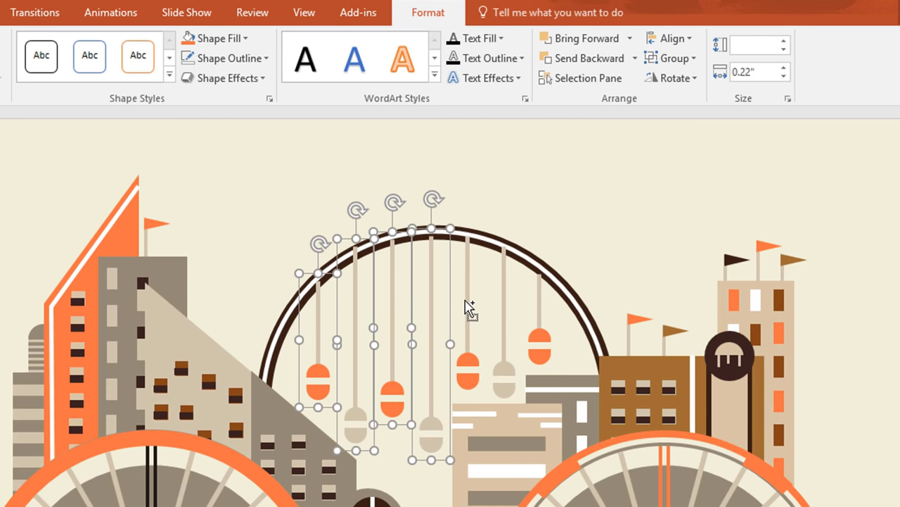
shift+click(468, 307)
shift+click(504, 314)
shift+click(539, 317)
key(ctrl+g)
right_click(434, 274)
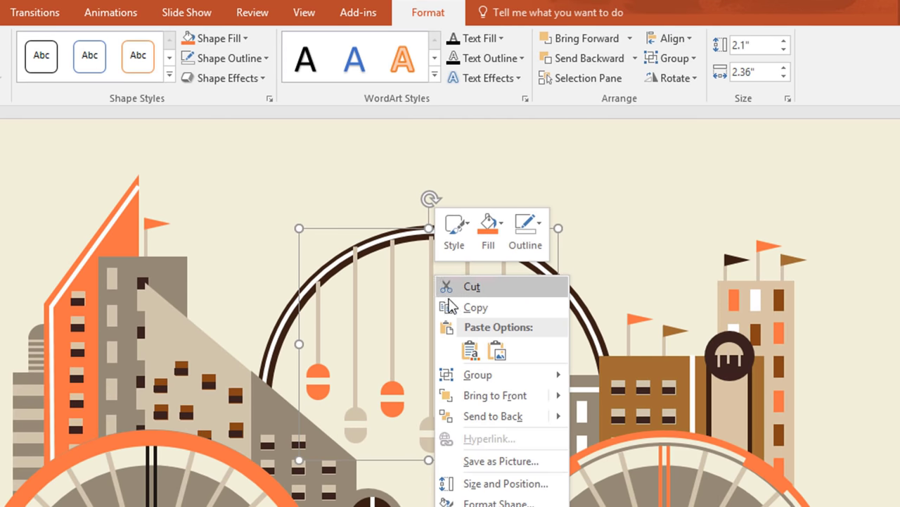
mouse_move(551, 416)
click(610, 422)
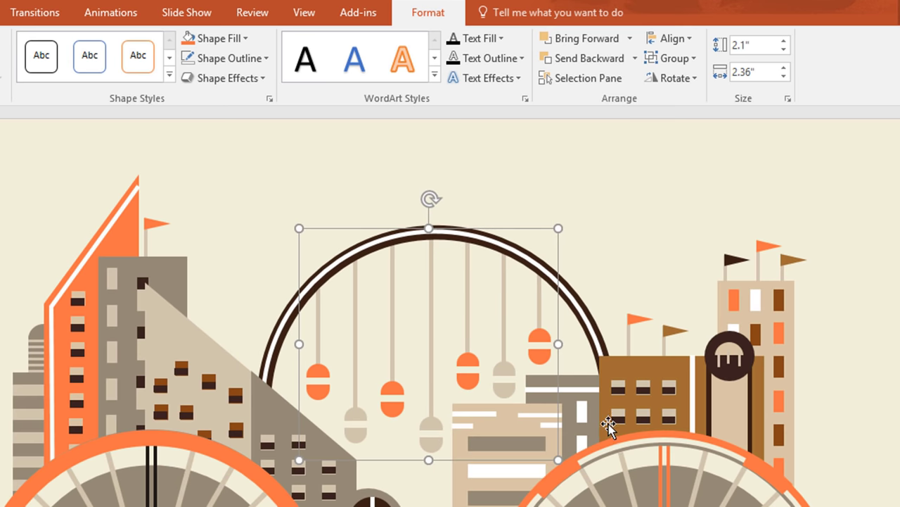
- Copy the centre pendant's line above the arch, align it with the original and shorten it to end at the arch's top
scroll(558, 302, up, 1)
scroll(555, 298, up, 3)
click(469, 320)
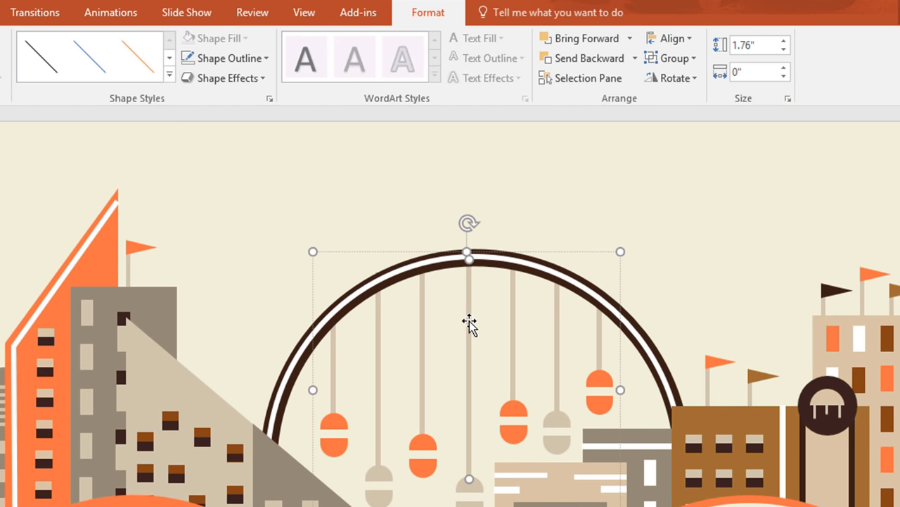
drag(490, 354, 485, 188)
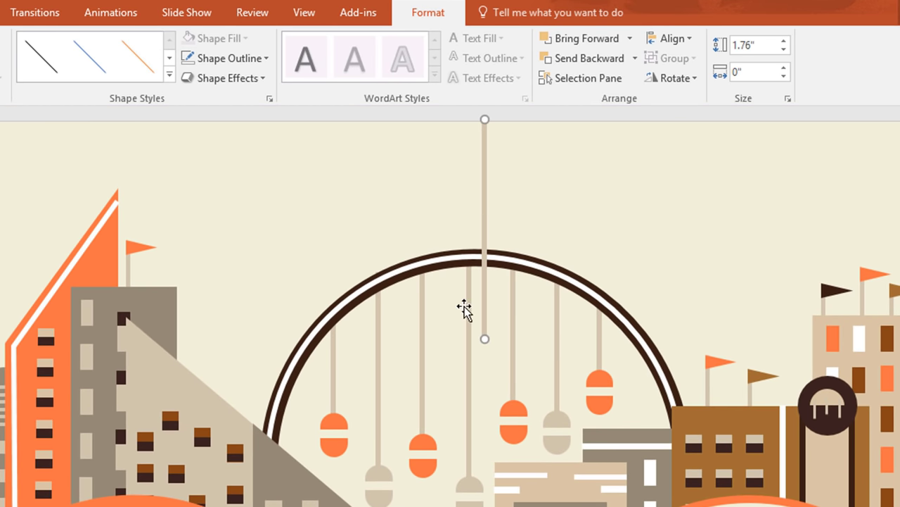
drag(486, 338, 469, 228)
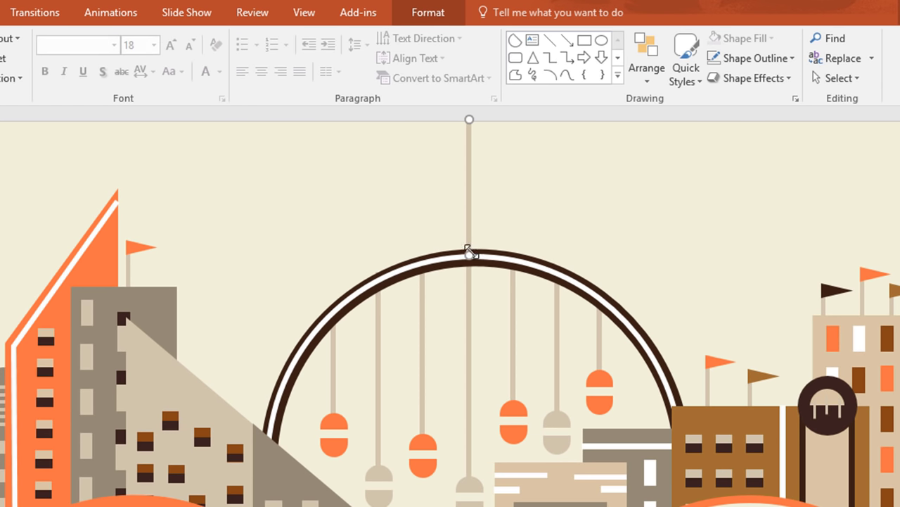
- Draw a rectangle about 0.16" high and 0.25" wide above the arch, with dark-brown fill and no outline
mouse_move(469, 251)
mouse_down()
mouse_move(469, 238)
mouse_move(514, 229)
mouse_up()
click(488, 221)
click(406, 23)
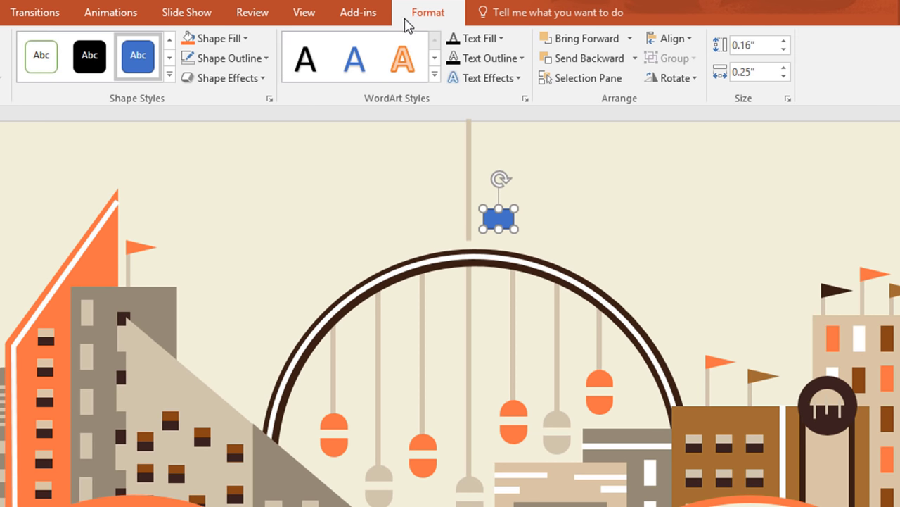
click(221, 38)
click(231, 205)
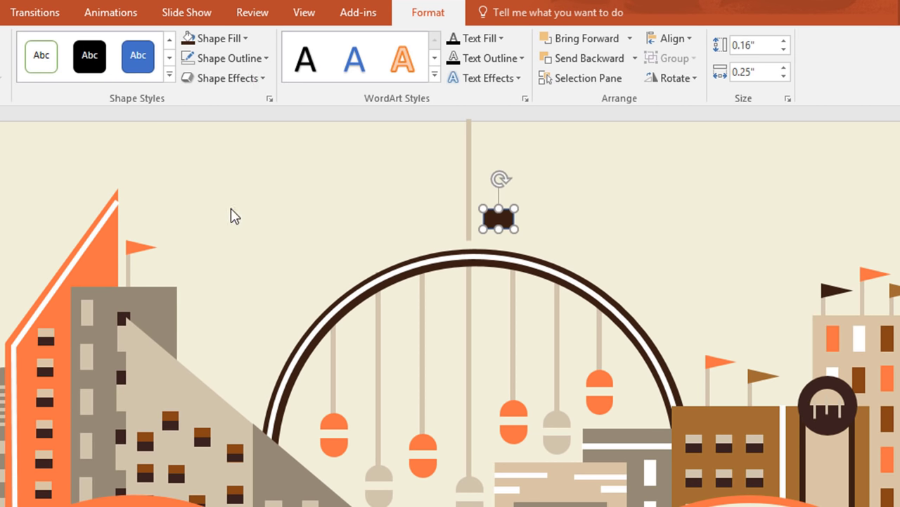
click(256, 59)
click(268, 247)
- Draw a triangle about 0.17" high and 0.24" wide on top of the dark-brown rectangle, with orange fill and no outline
click(597, 216)
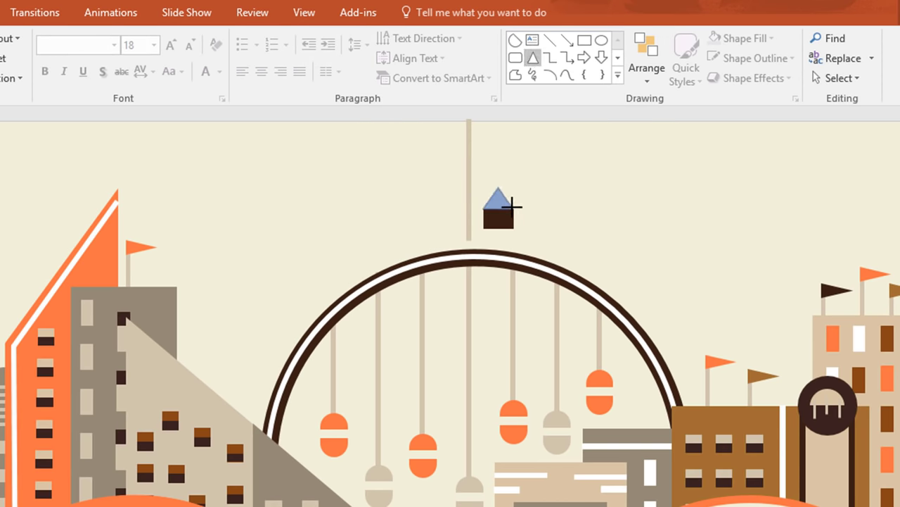
drag(512, 206, 513, 205)
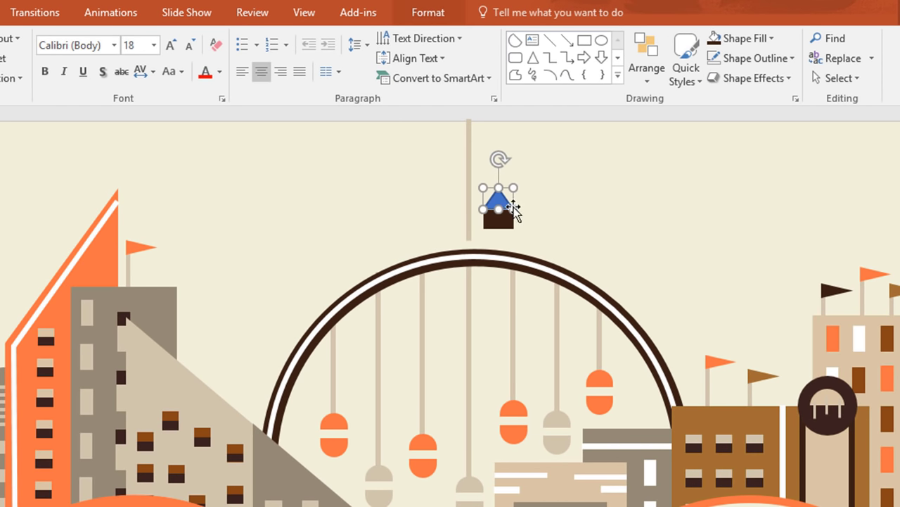
click(424, 14)
click(223, 39)
click(201, 206)
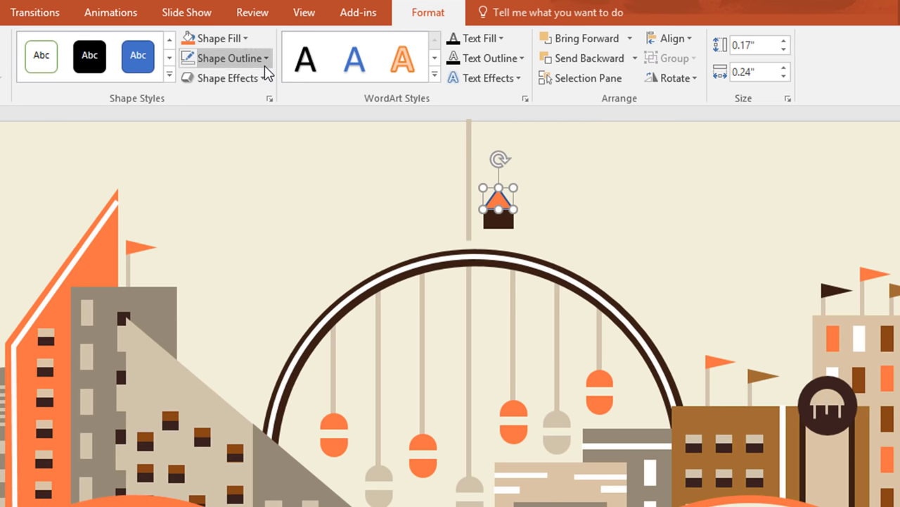
click(262, 58)
click(249, 246)
click(581, 236)
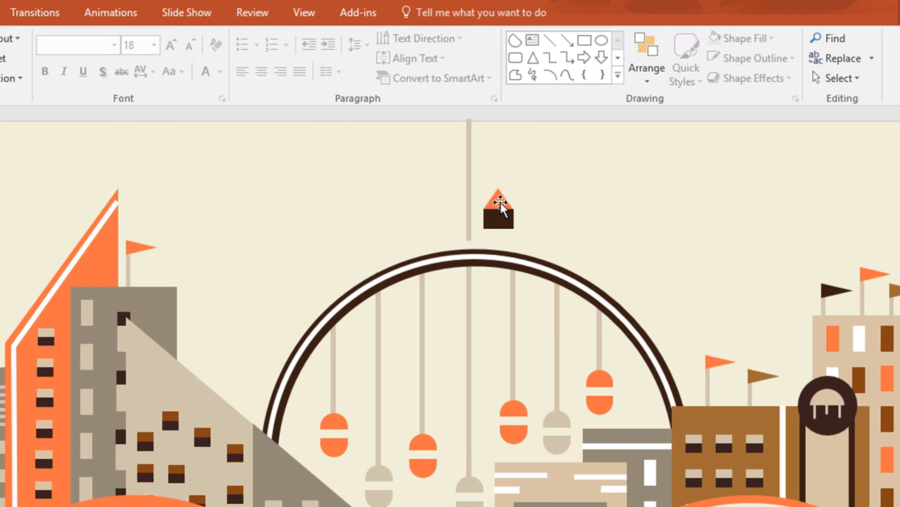
- Group the orange triangle with the dark-brown rectangle and place them on the arch's top at the upper line's end
click(500, 204)
drag(513, 188, 477, 232)
click(522, 207)
key(ctrl+g)
click(576, 246)
scroll(576, 245, down, 8)
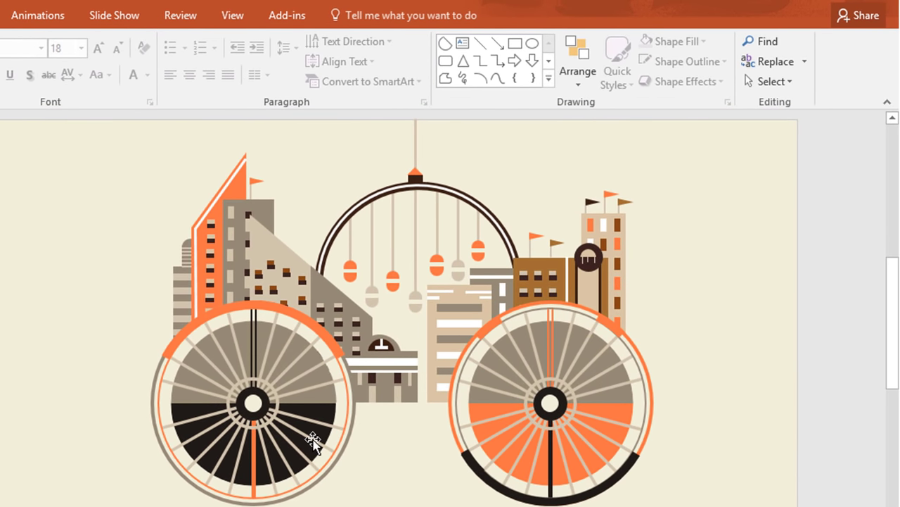
- Add a Spin emphasis animation to the left bicycle wheel with the black lower half
click(313, 441)
click(23, 26)
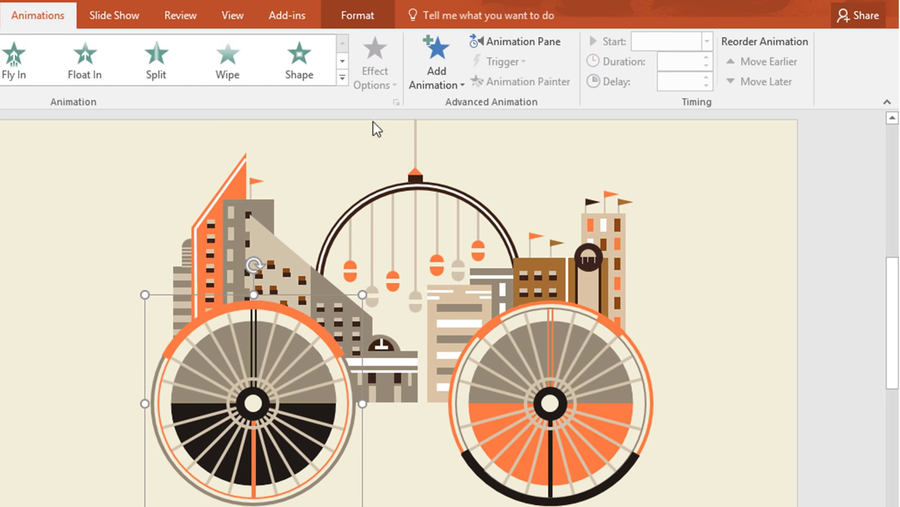
click(424, 79)
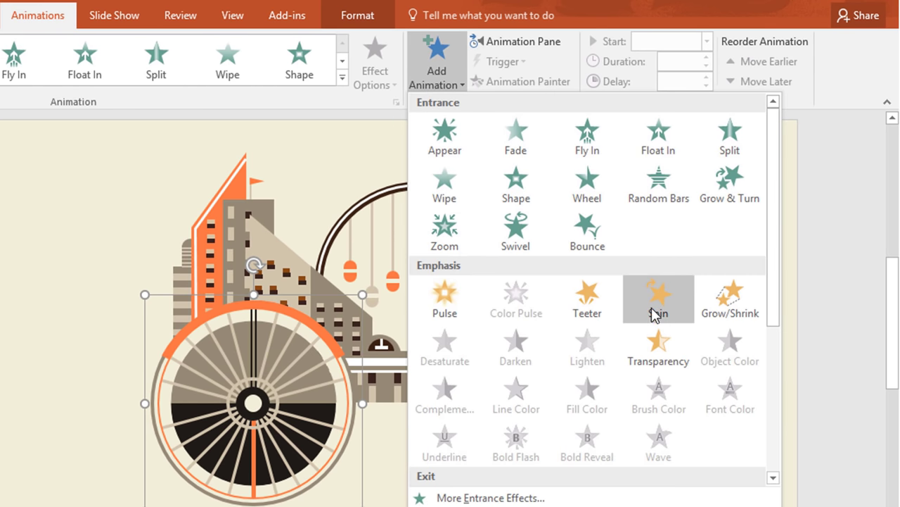
click(655, 313)
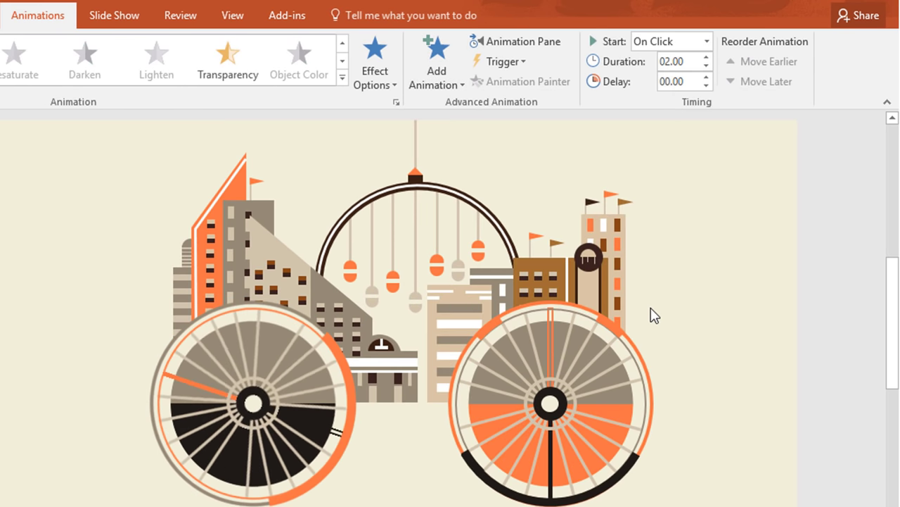
- Set the left wheel's Spin duration to 1 second (Fast) and its repeat to Until End of Slide
click(547, 46)
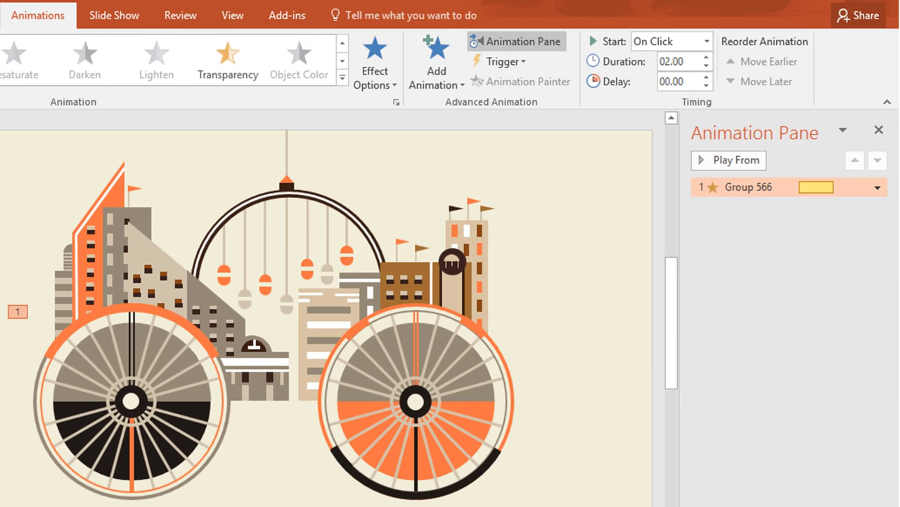
click(877, 187)
click(872, 267)
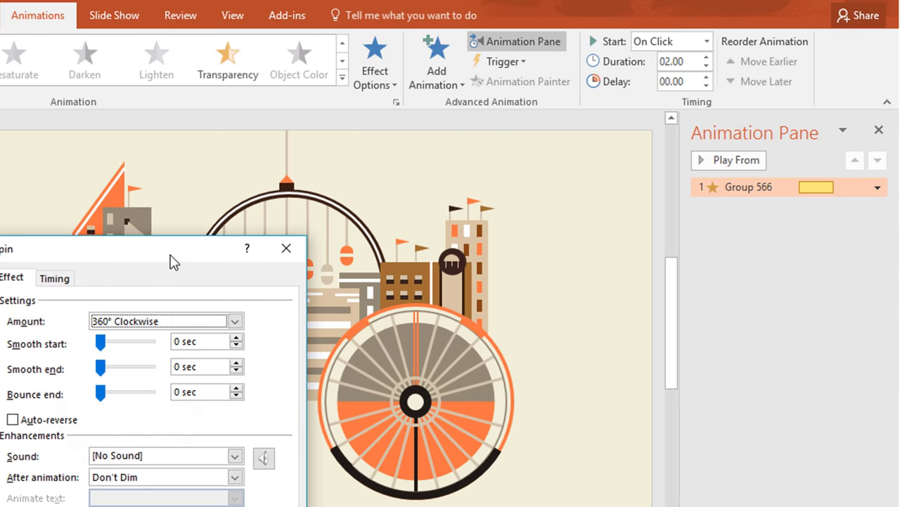
drag(169, 253, 379, 151)
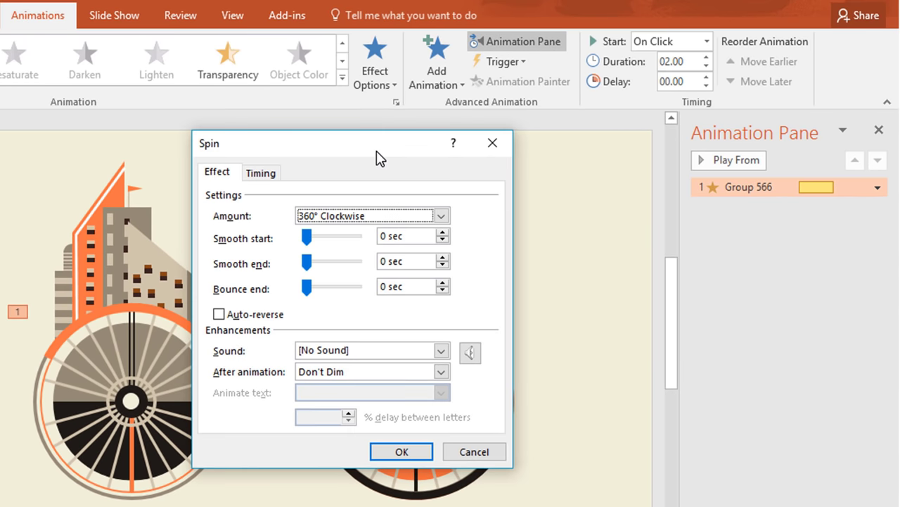
click(265, 174)
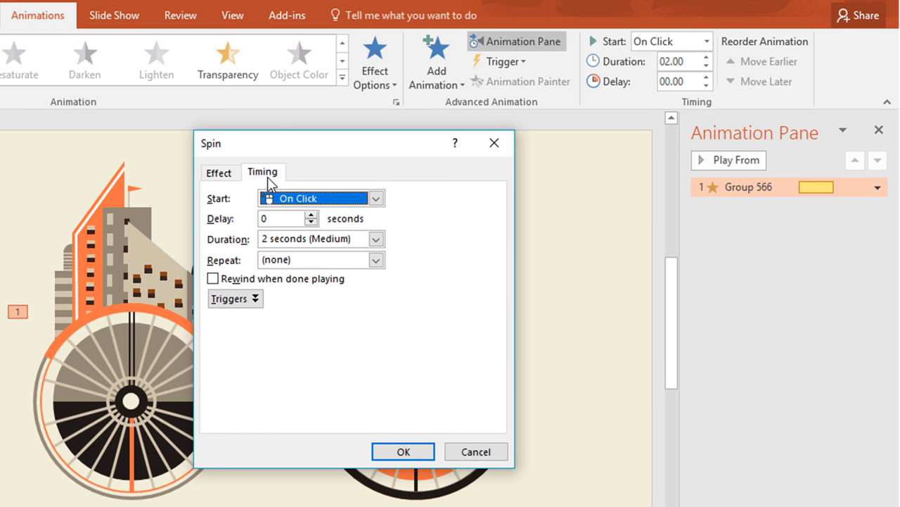
click(377, 239)
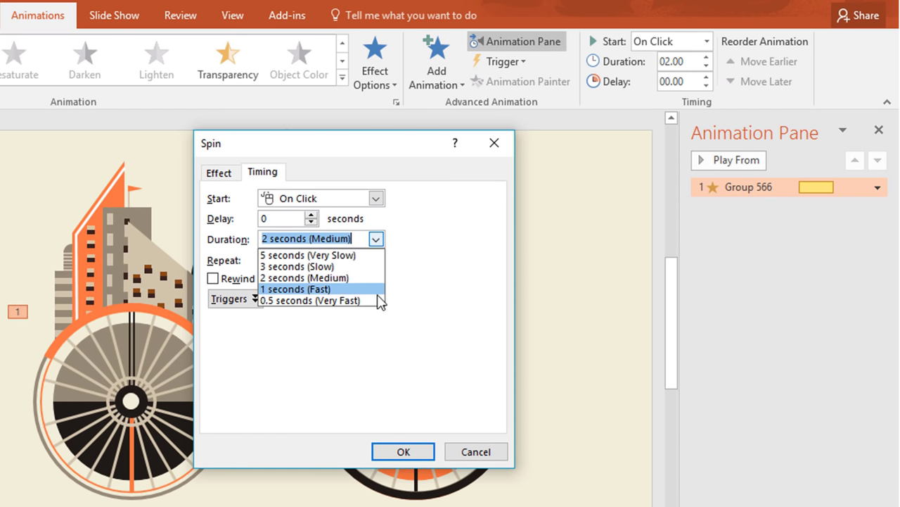
click(378, 290)
click(377, 259)
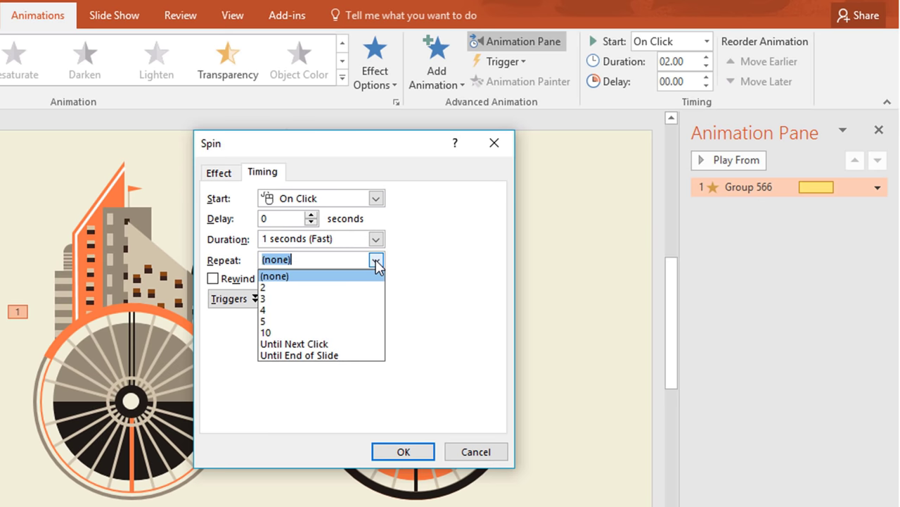
click(368, 355)
click(403, 451)
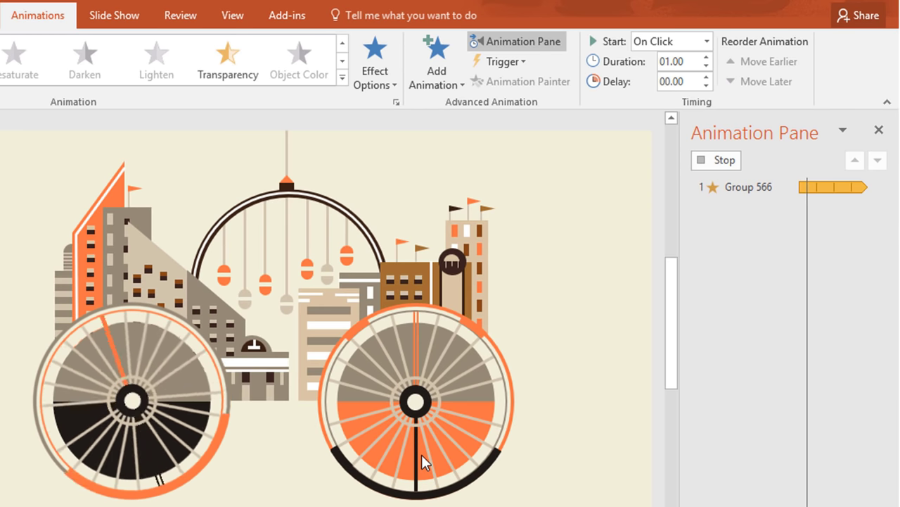
- Copy the left wheel's Spin animation to the right wheel with Animation Painter and set it to start With Previous
click(228, 391)
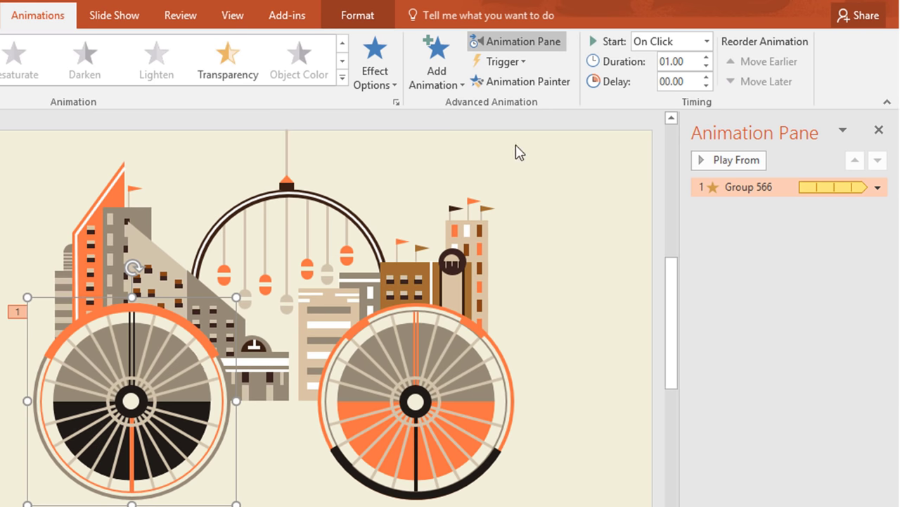
click(562, 83)
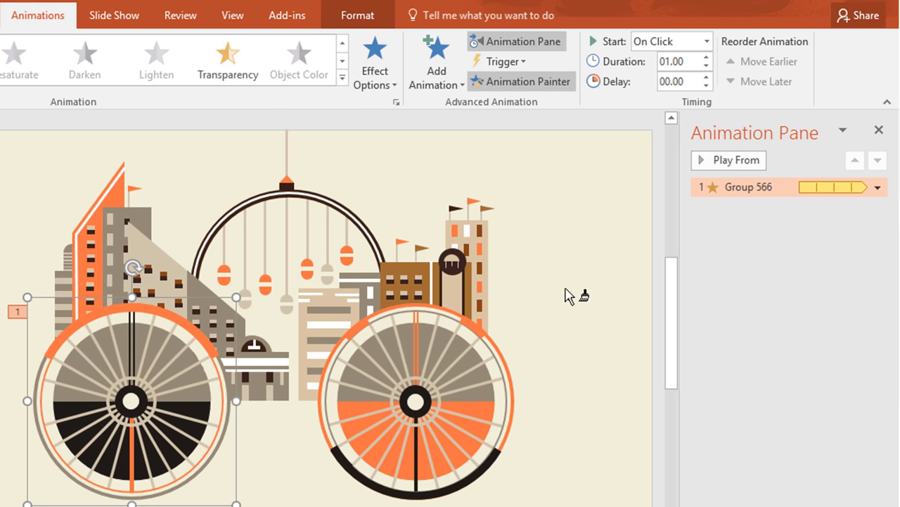
click(472, 326)
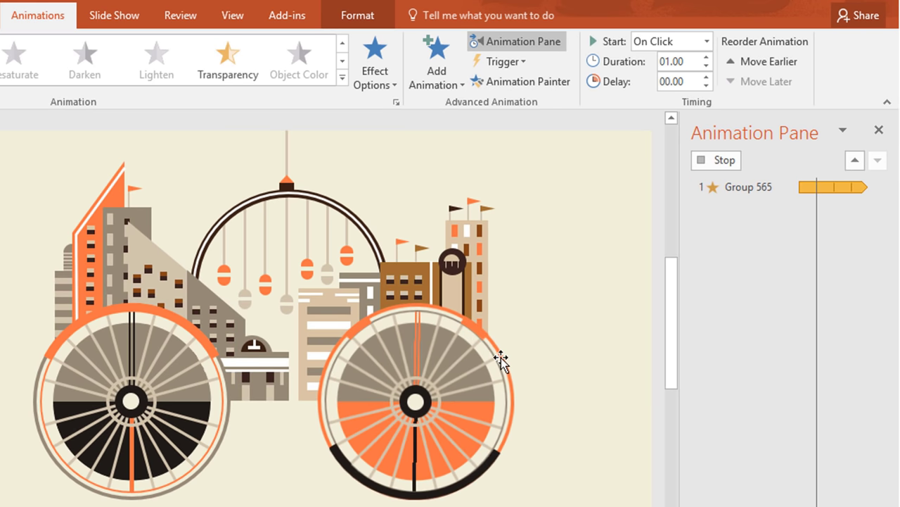
click(707, 41)
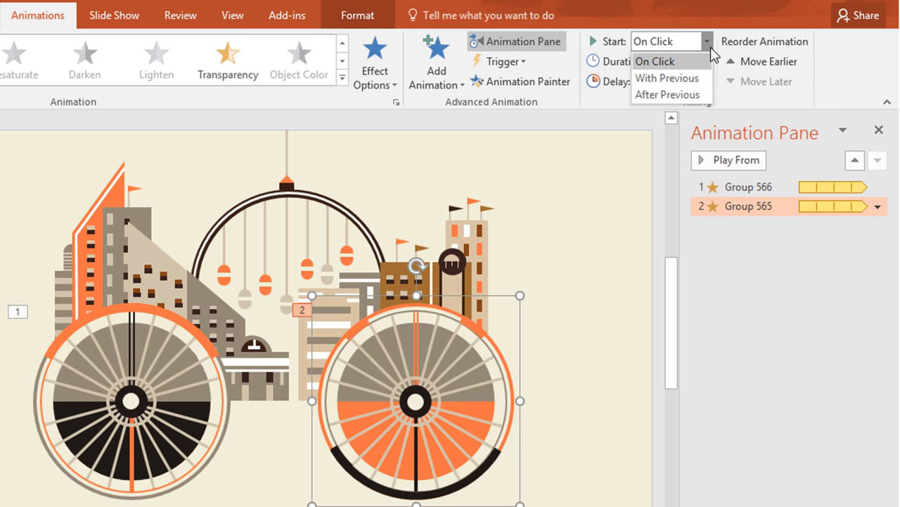
click(698, 78)
click(878, 129)
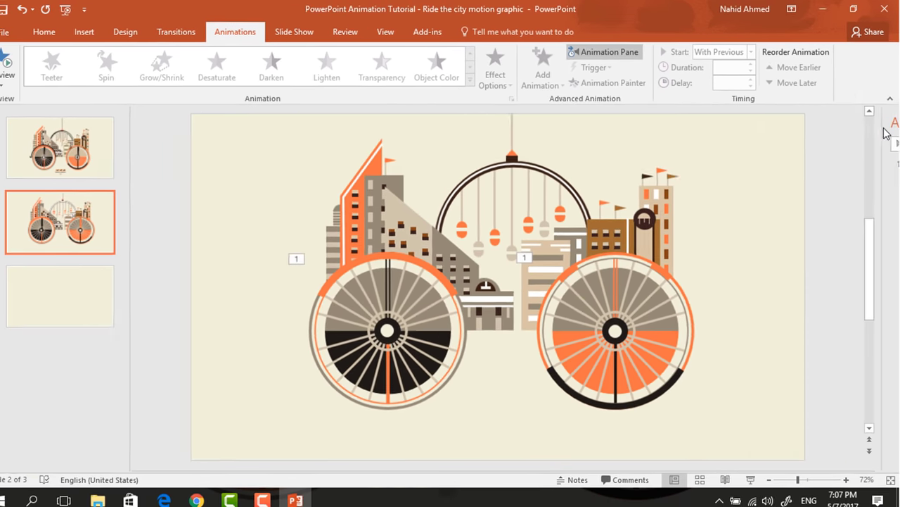